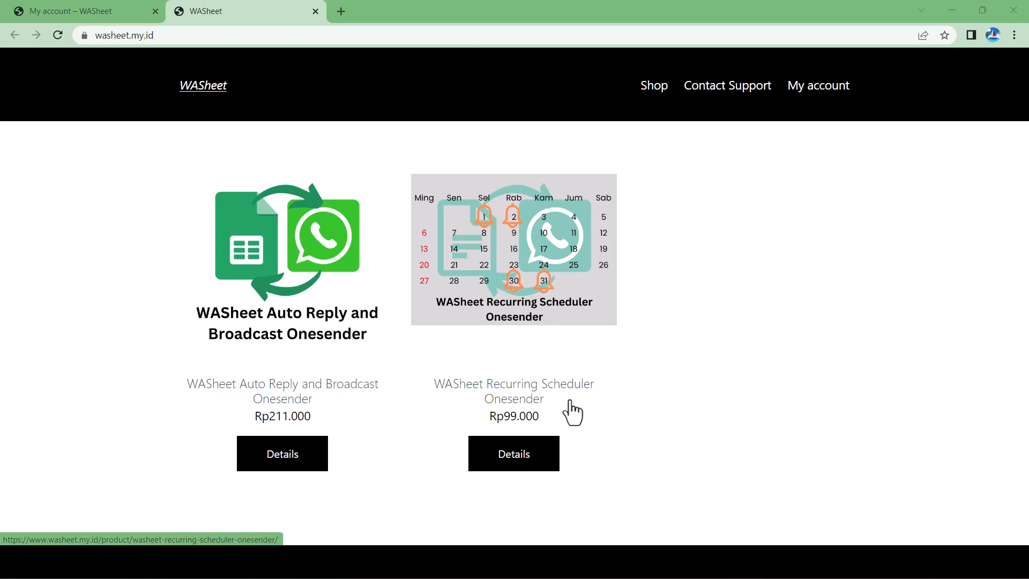
# - Open the WASheet Recurring Scheduler Onesender product page and review its price, licence terms and Fitur list
pyautogui.click(527, 457)
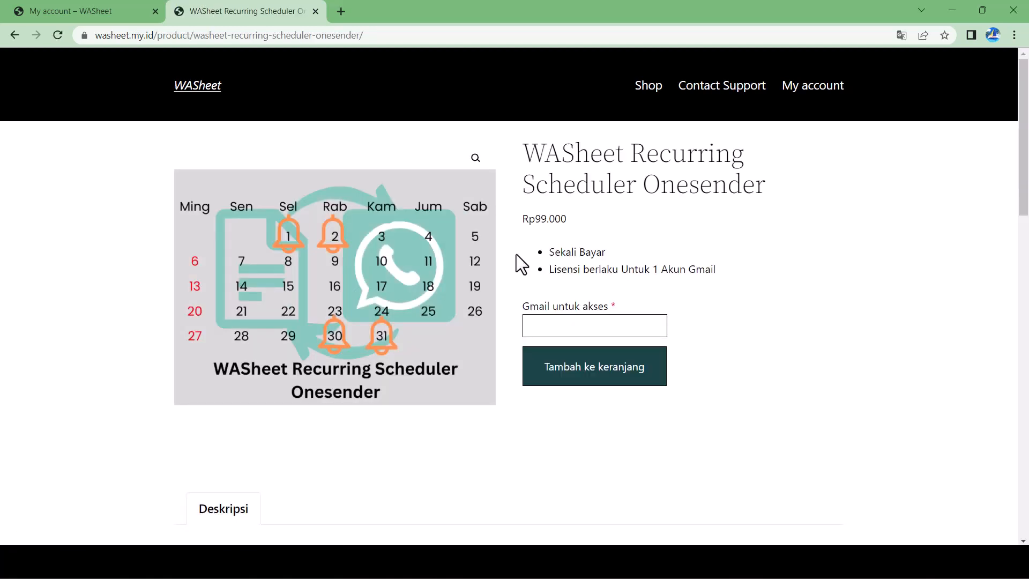
pyautogui.scroll(-5, 619, 284)
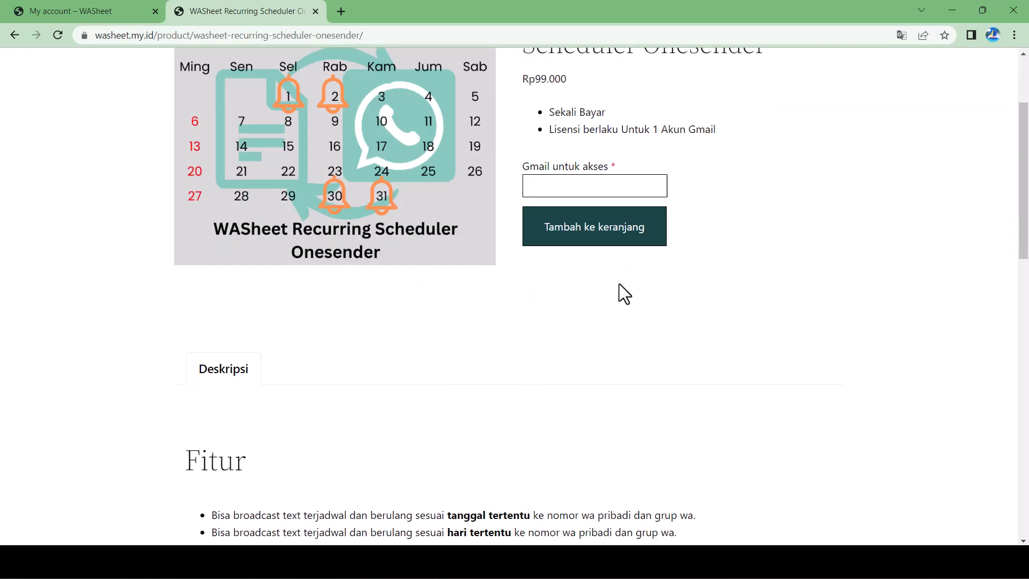
pyautogui.scroll(-3, 619, 284)
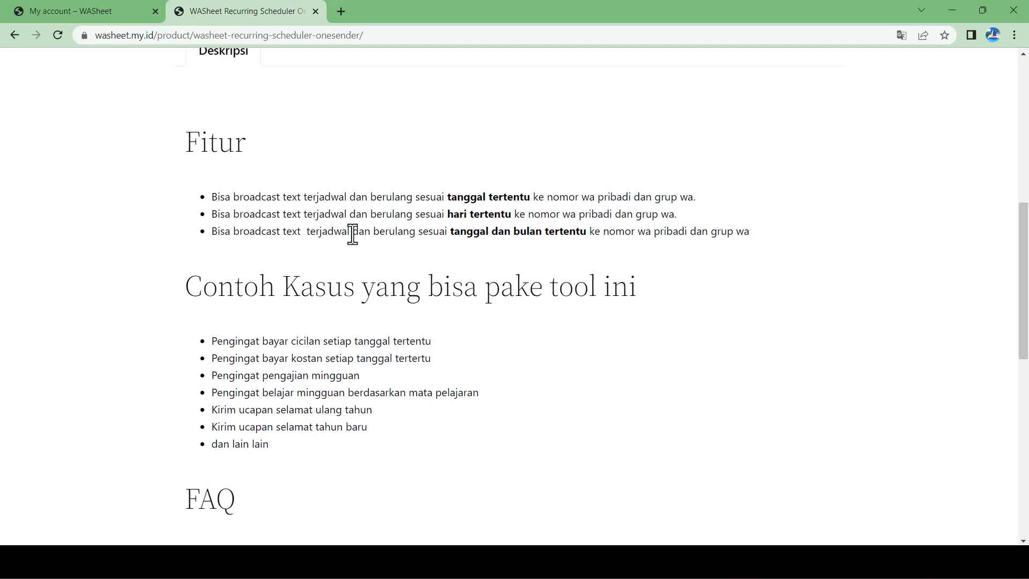
pyautogui.scroll(-1, 513, 239)
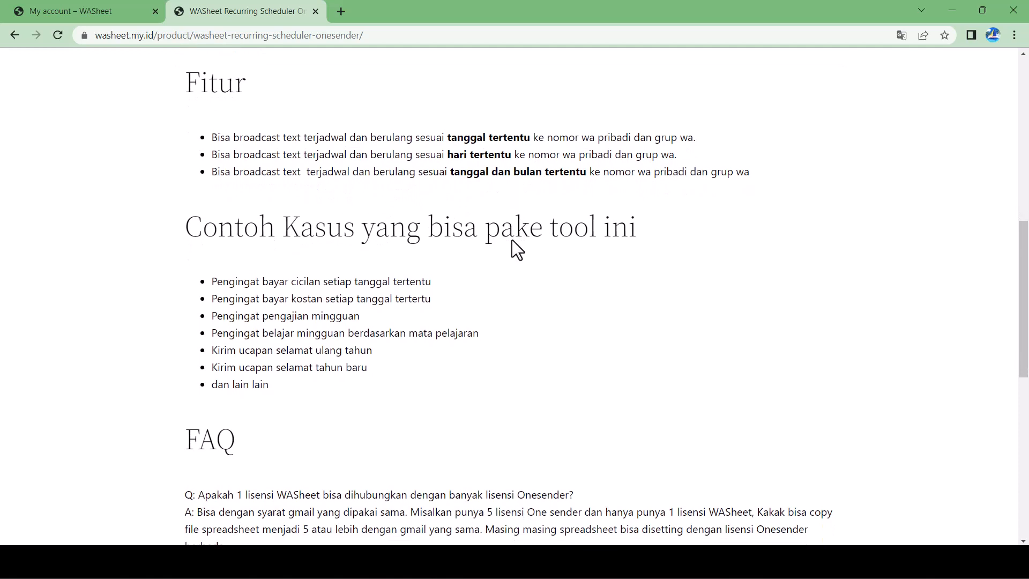
# - Examine the example use cases and the FAQ in the product description of WASheet Recurring Scheduler Onesender
pyautogui.scroll(-1, 513, 284)
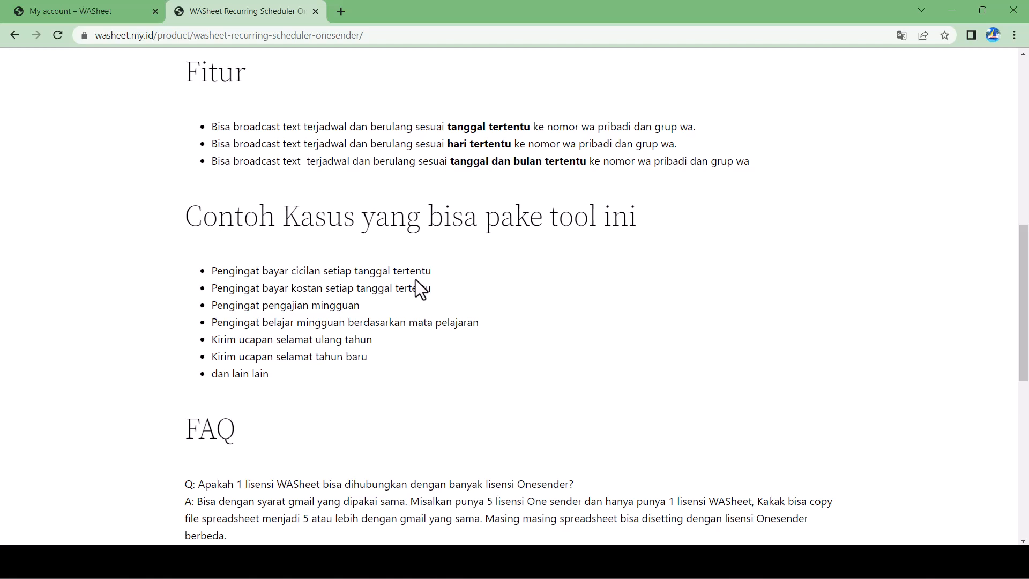
pyautogui.scroll(-1, 416, 278)
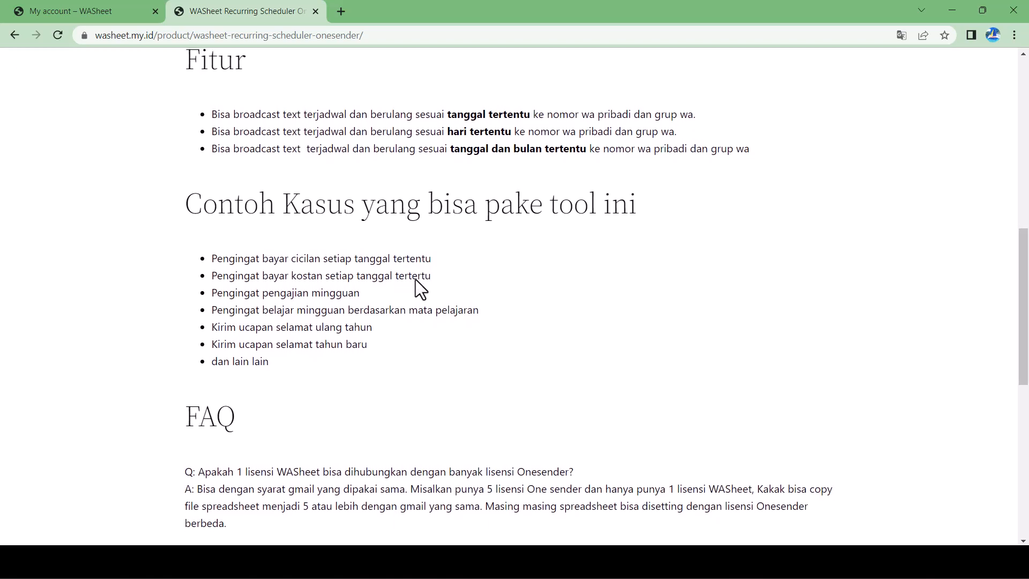
pyautogui.scroll(-1, 393, 290)
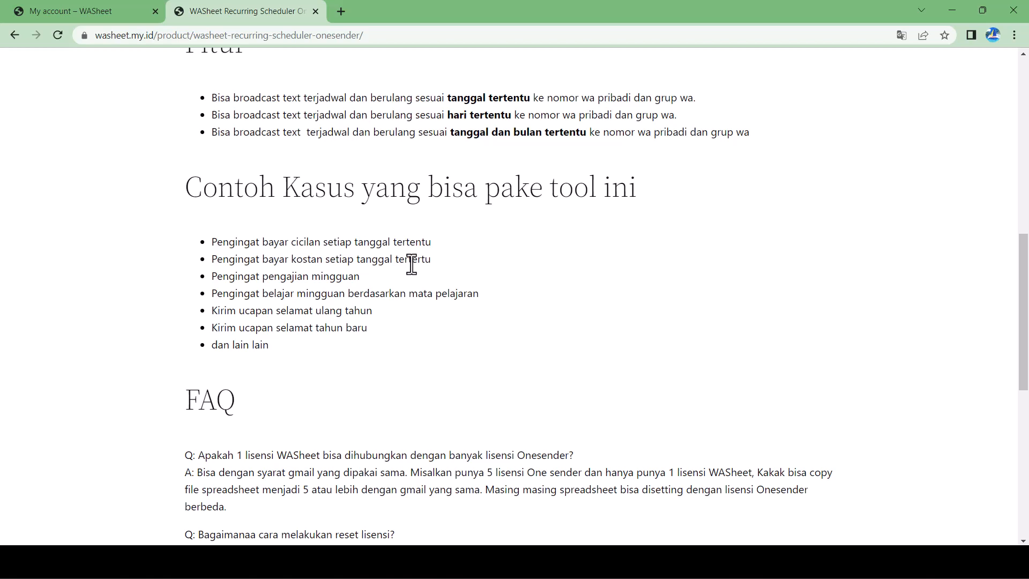
pyautogui.scroll(2, 397, 285)
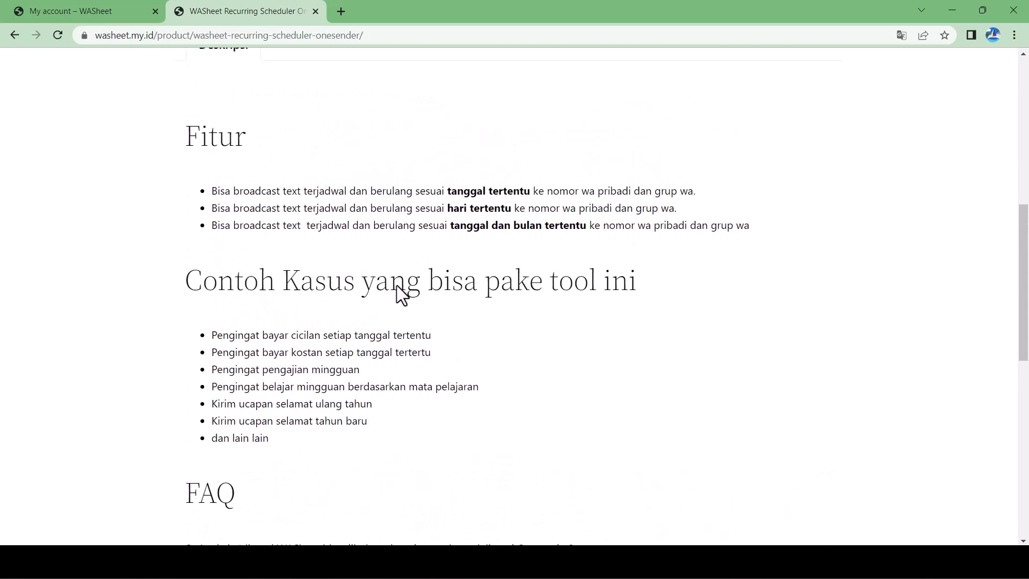
pyautogui.scroll(-1, 397, 293)
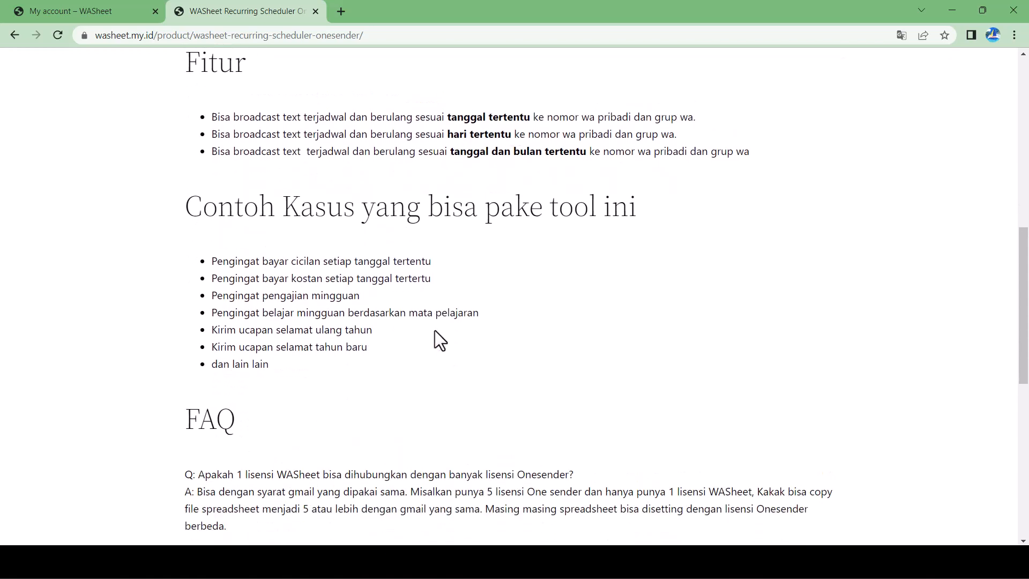
pyautogui.scroll(-1, 435, 331)
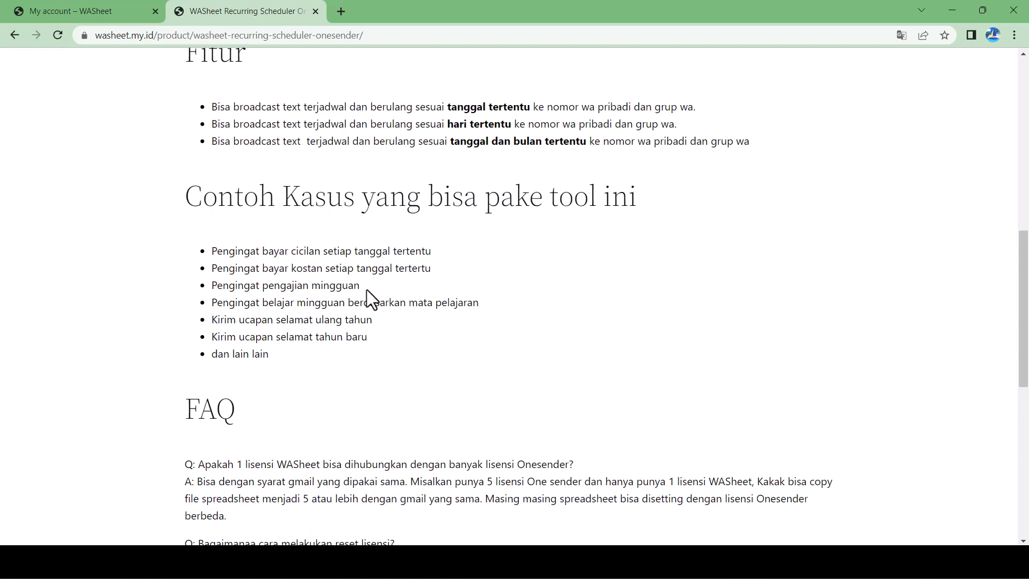
pyautogui.scroll(-1, 382, 288)
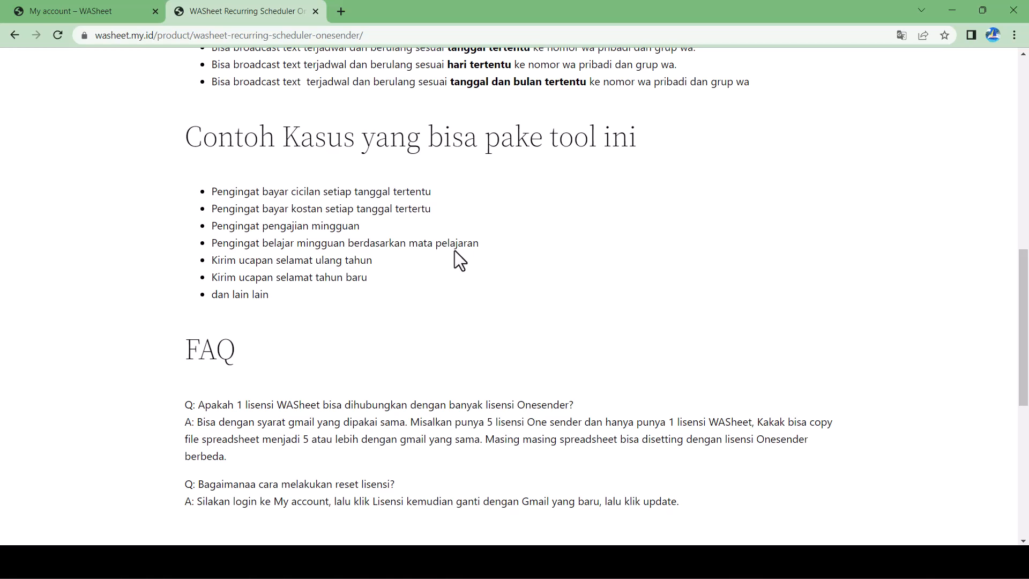
pyautogui.scroll(3, 410, 246)
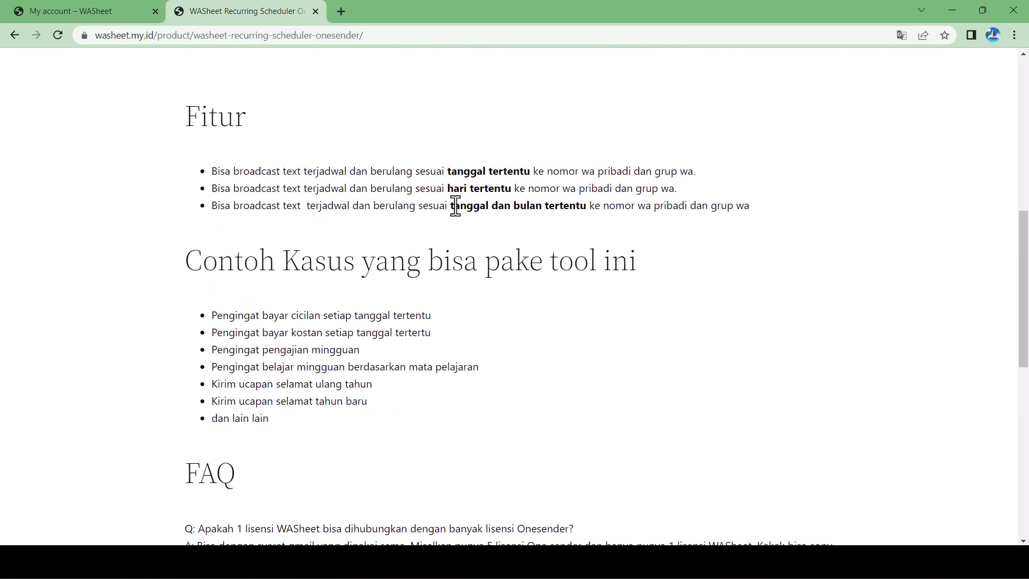
pyautogui.scroll(-2, 464, 303)
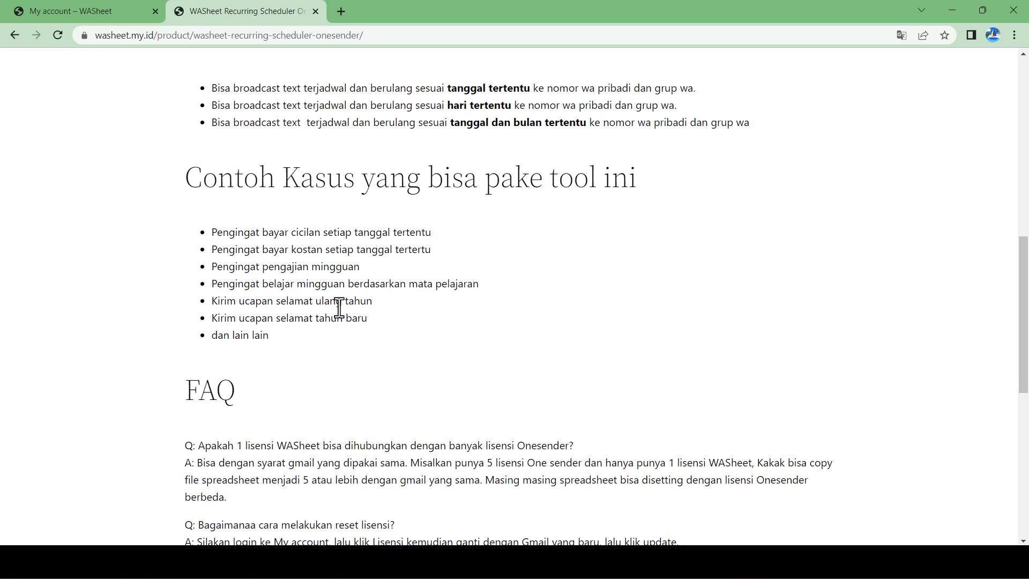
pyautogui.scroll(-1, 369, 306)
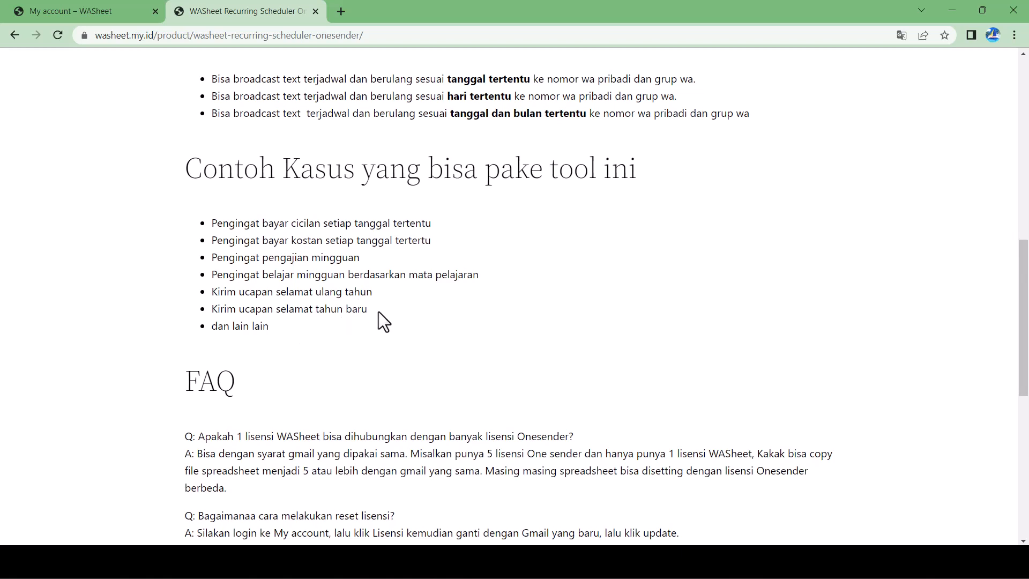
pyautogui.scroll(1, 378, 310)
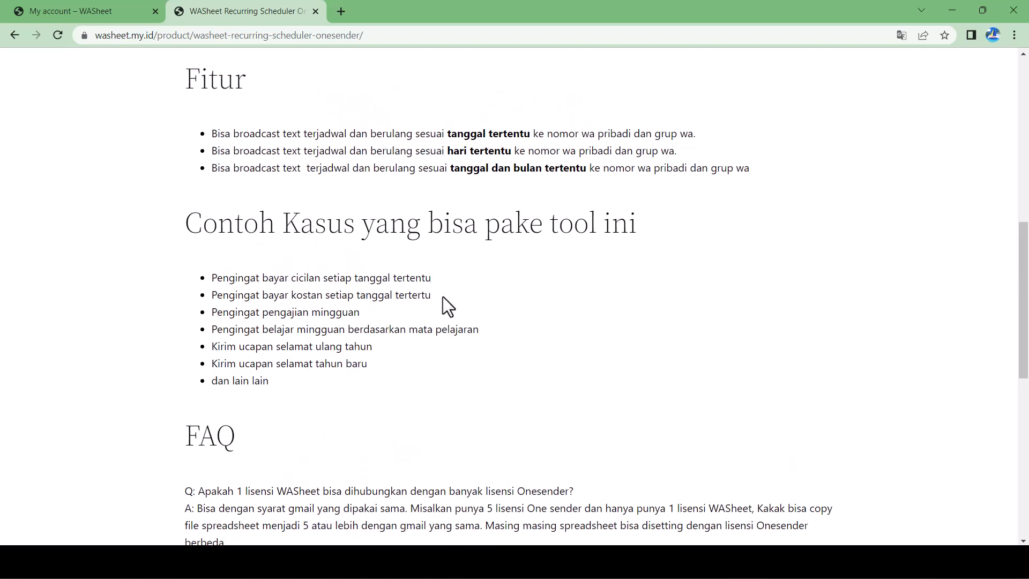
pyautogui.scroll(-1, 386, 368)
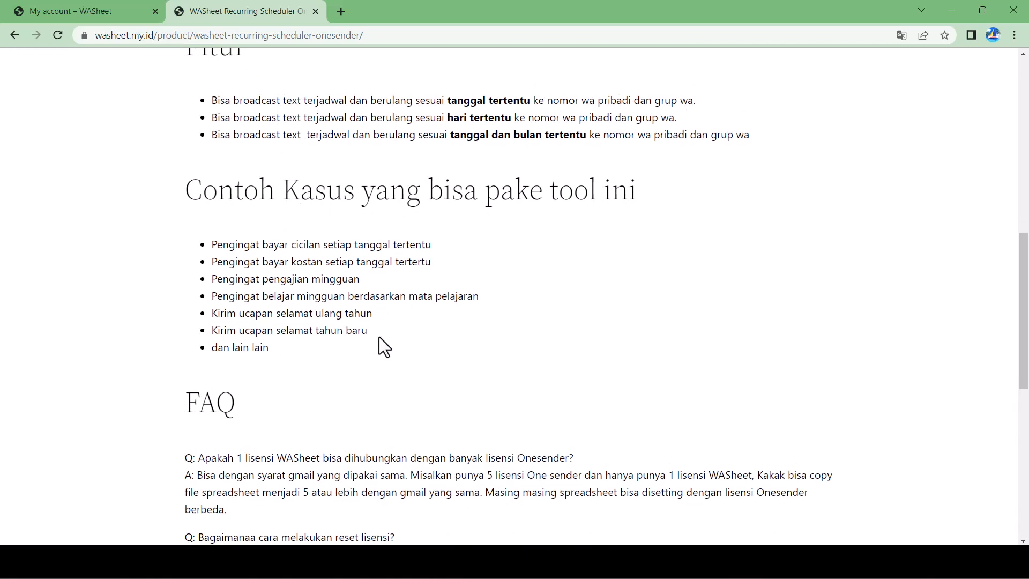
pyautogui.scroll(-1, 379, 335)
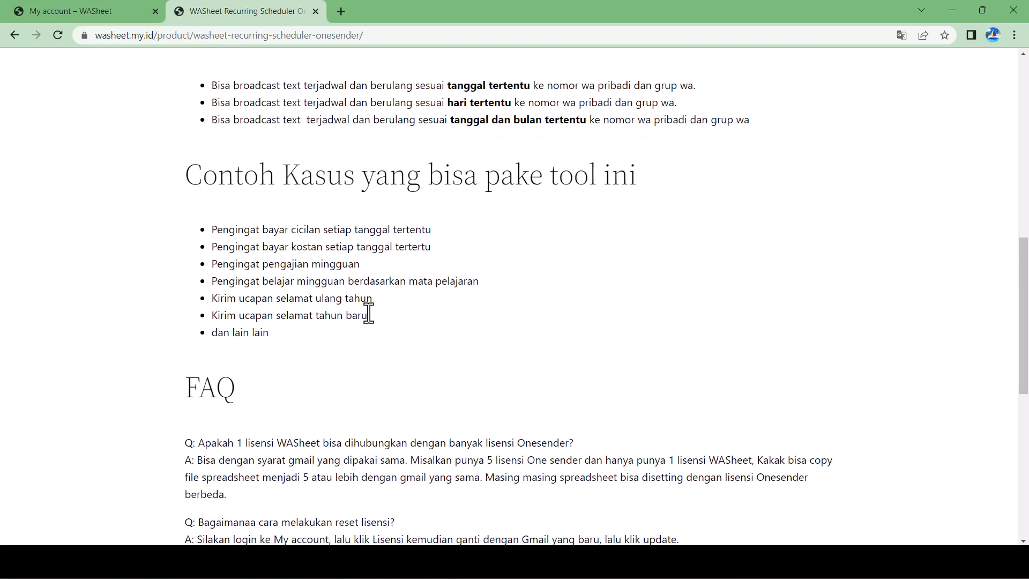
pyautogui.moveTo(381, 316); pyautogui.dragTo(267, 315)
pyautogui.scroll(-1, 385, 318)
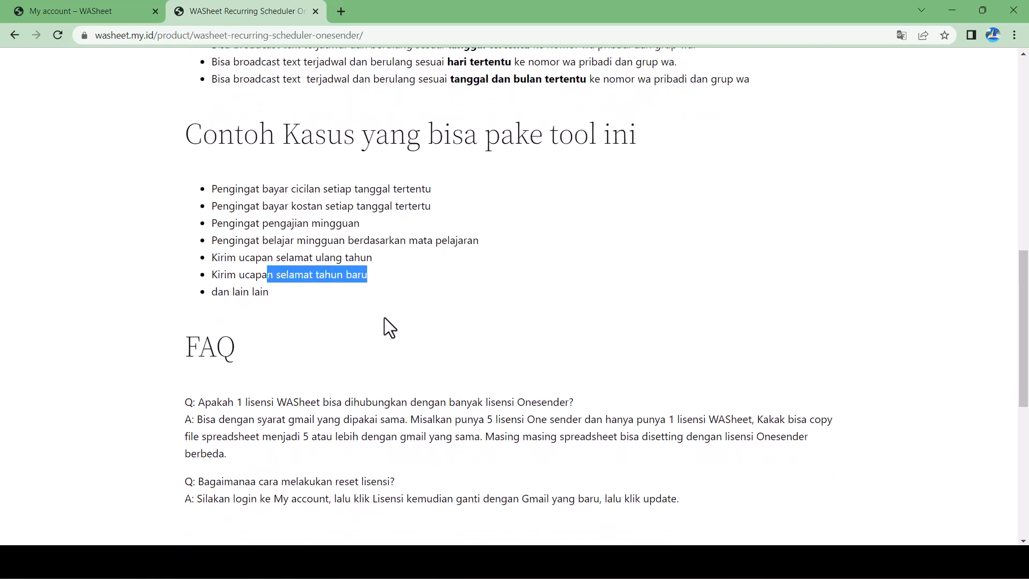
pyautogui.scroll(-6, 285, 296)
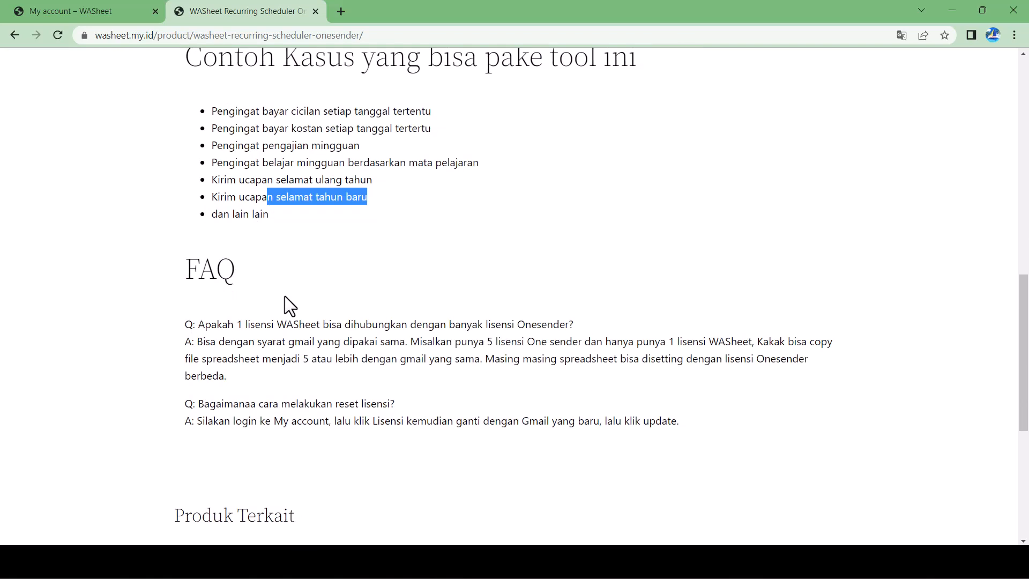
pyautogui.press('Home')
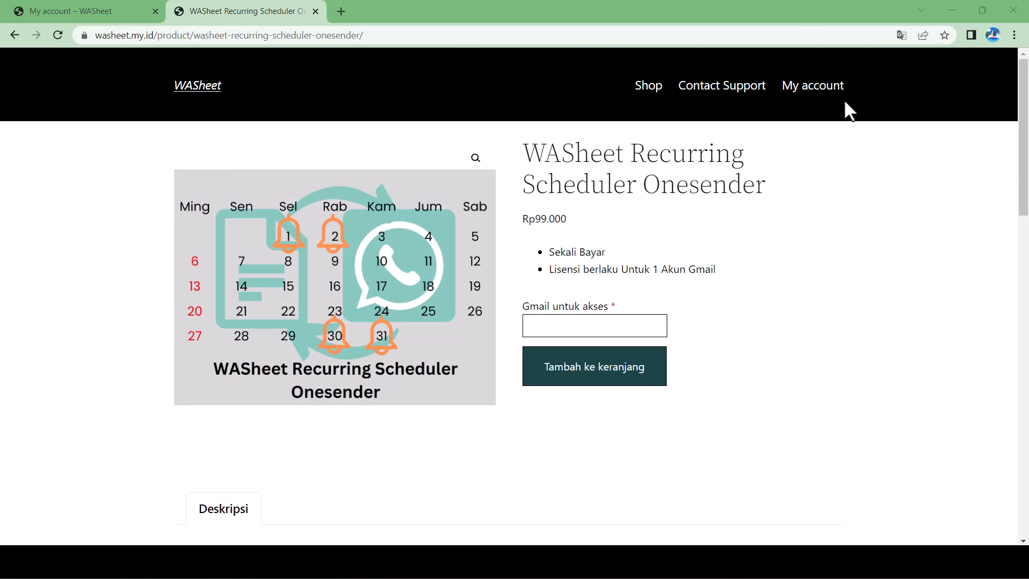
# - Sign in to My account with the saved credentials and view the Akses and Lisensi pages
pyautogui.click(804, 96)
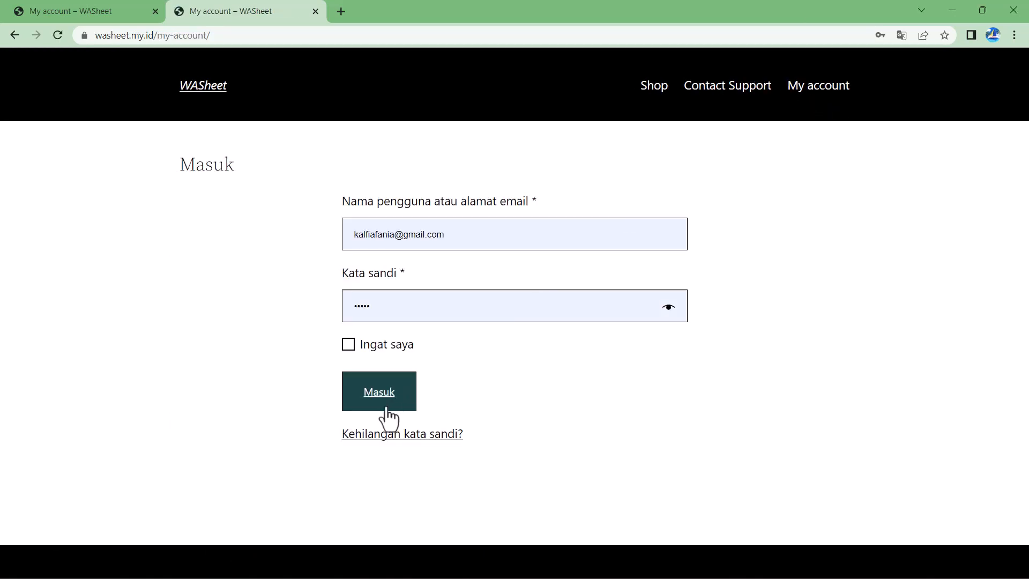
pyautogui.click(381, 406)
pyautogui.click(202, 235)
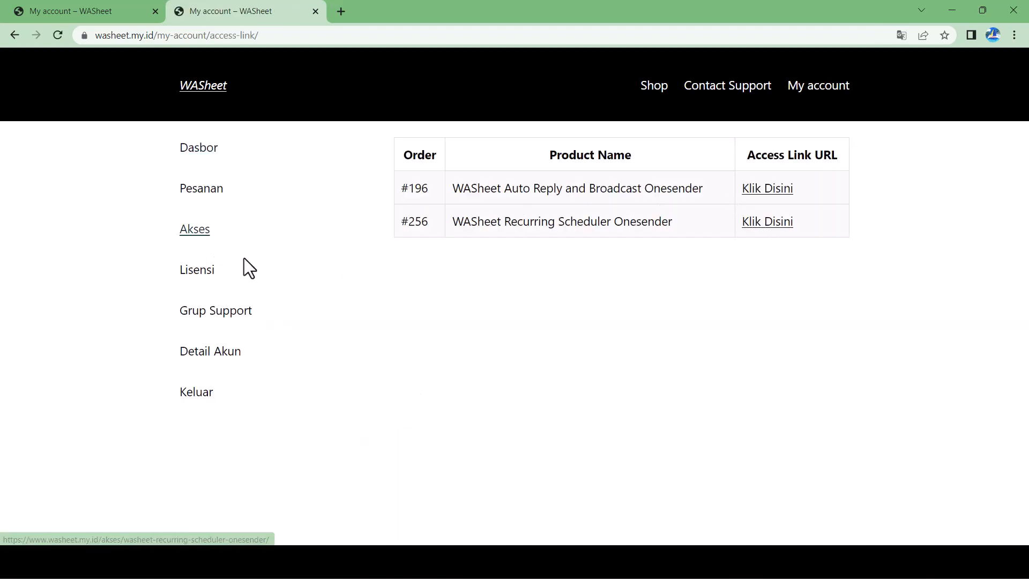
pyautogui.click(211, 276)
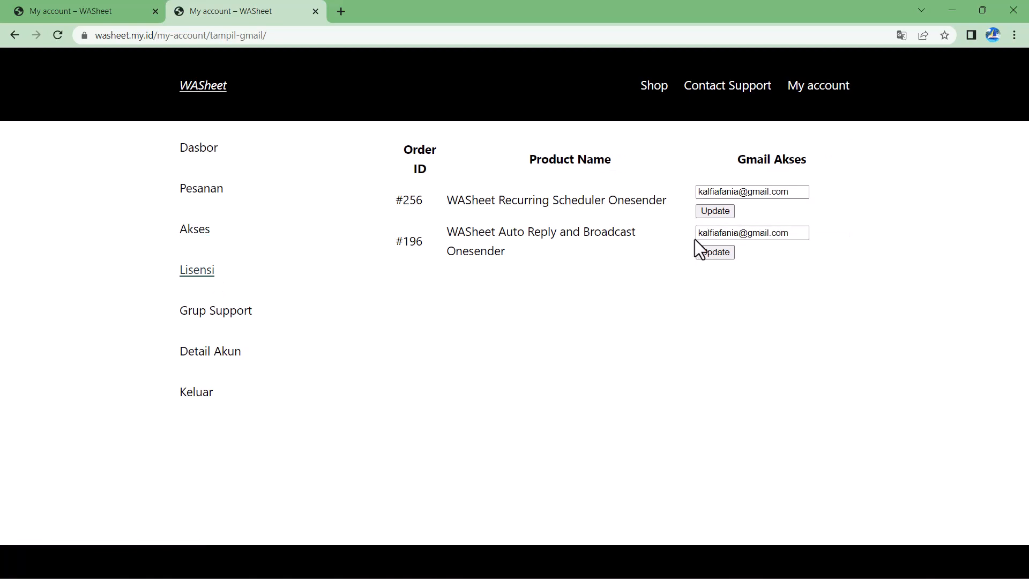
# - Open the access link for WASheet Recurring Scheduler Onesender and make a copy of its Google Sheets document
pyautogui.click(204, 235)
pyautogui.click(772, 225)
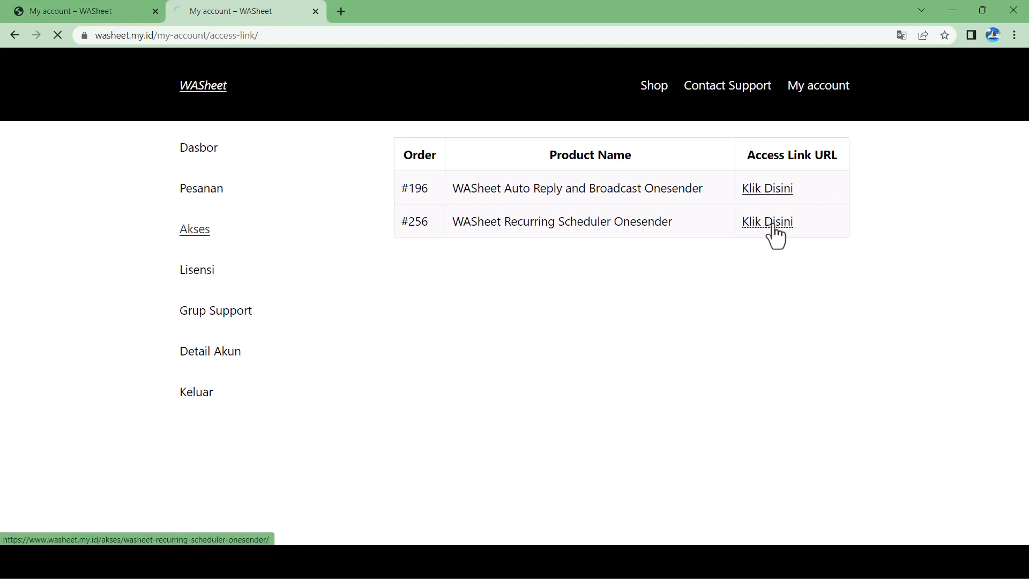
pyautogui.click(393, 238)
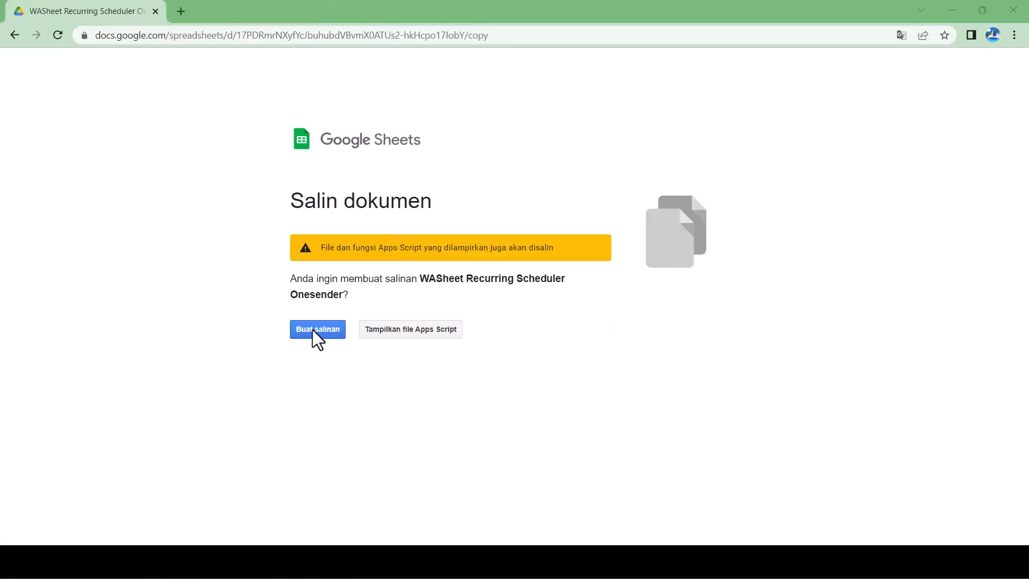
pyautogui.click(313, 330)
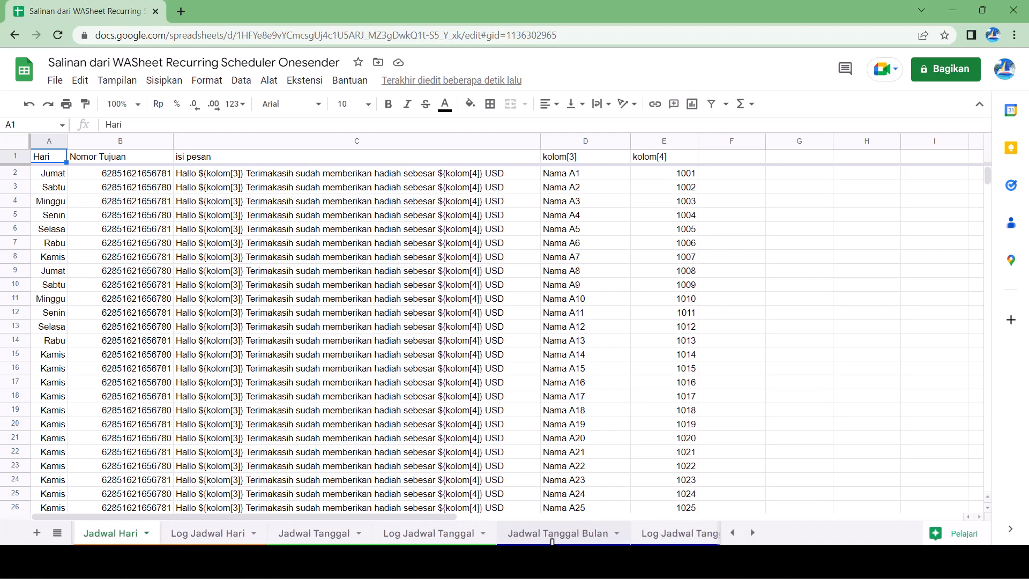
# - Clear the API Url and API Key values in cells B2:B3 of the Setting sheet
pyautogui.hscroll(3, 552, 536)
pyautogui.click(684, 536)
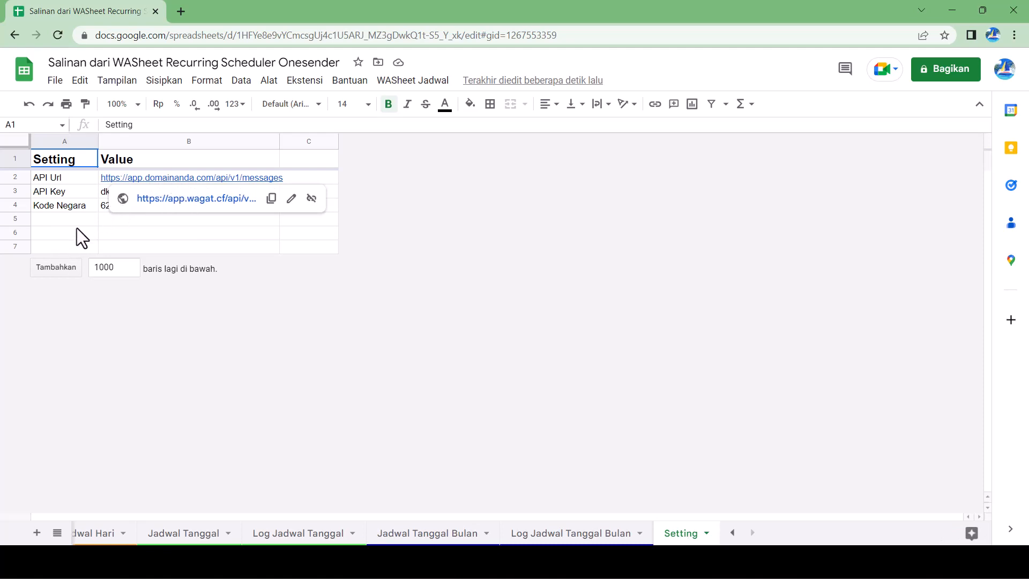
pyautogui.click(145, 179)
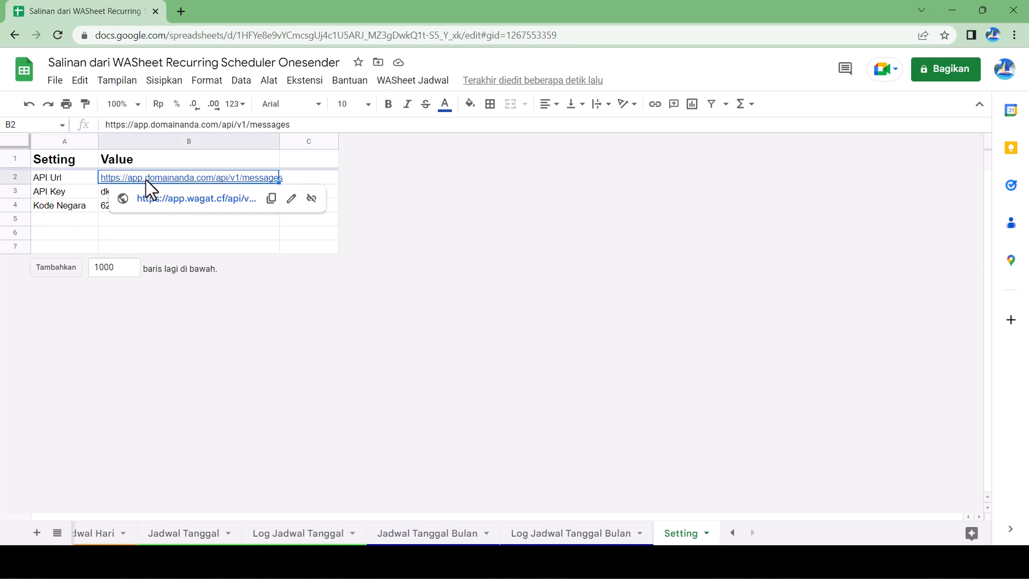
pyautogui.hotkey('shift', 'Down')
pyautogui.press('Delete')
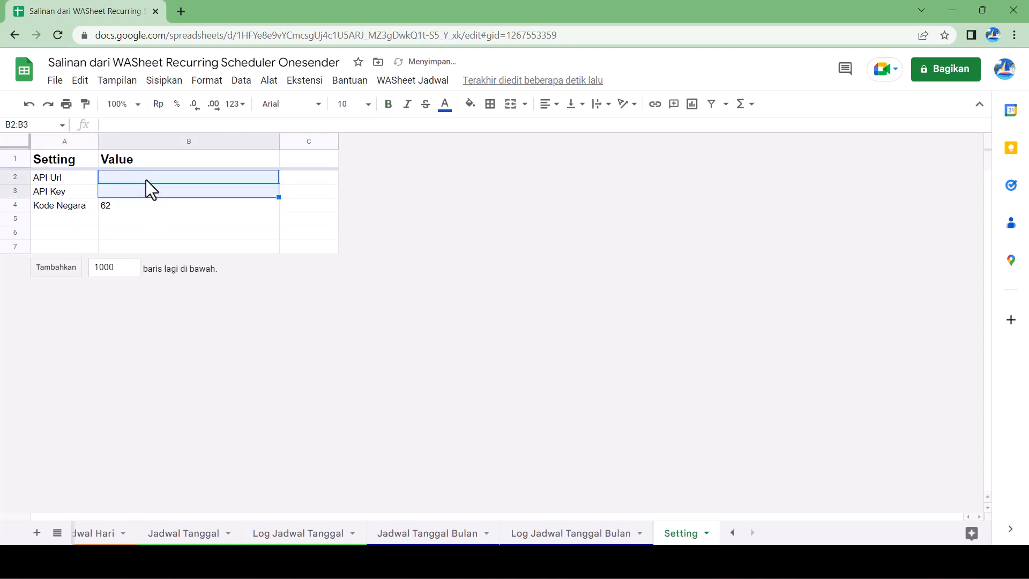
pyautogui.doubleClick(146, 179)
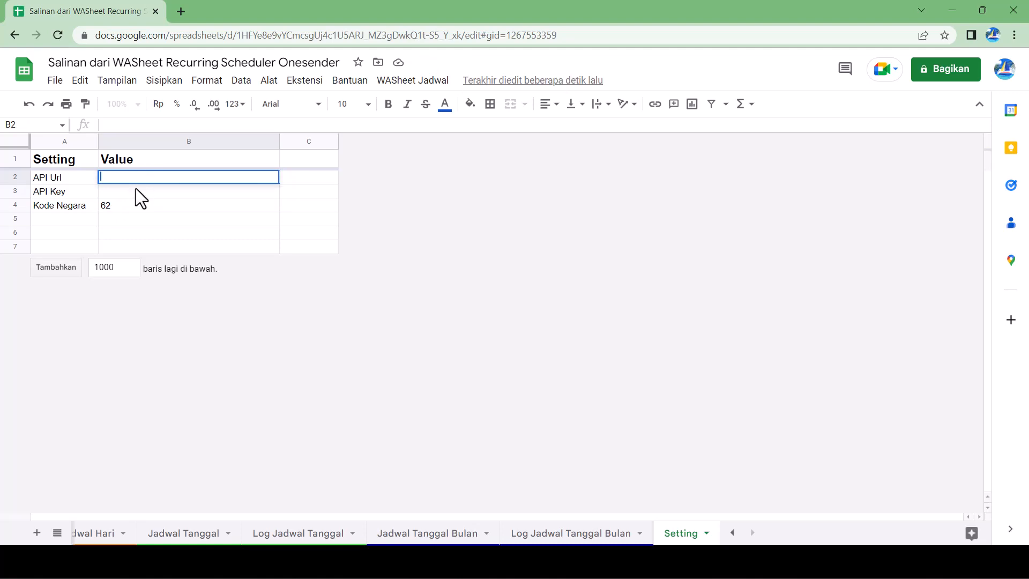
pyautogui.press('Escape')
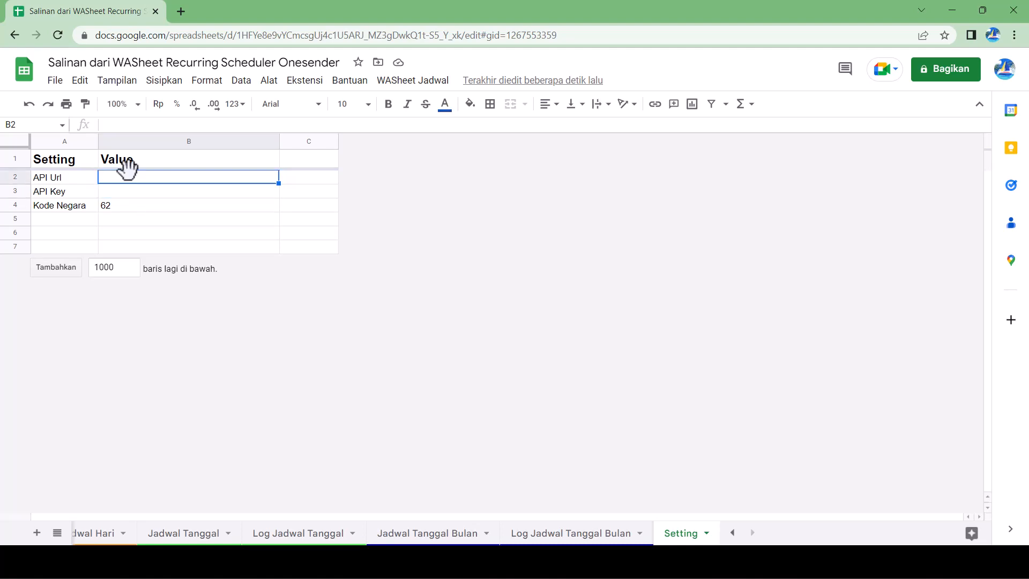
# - Open the OneSender dashboard at os.washeet.my.id in a new browser tab and copy its API URL into cell B2 of the Setting sheet
pyautogui.click(177, 10)
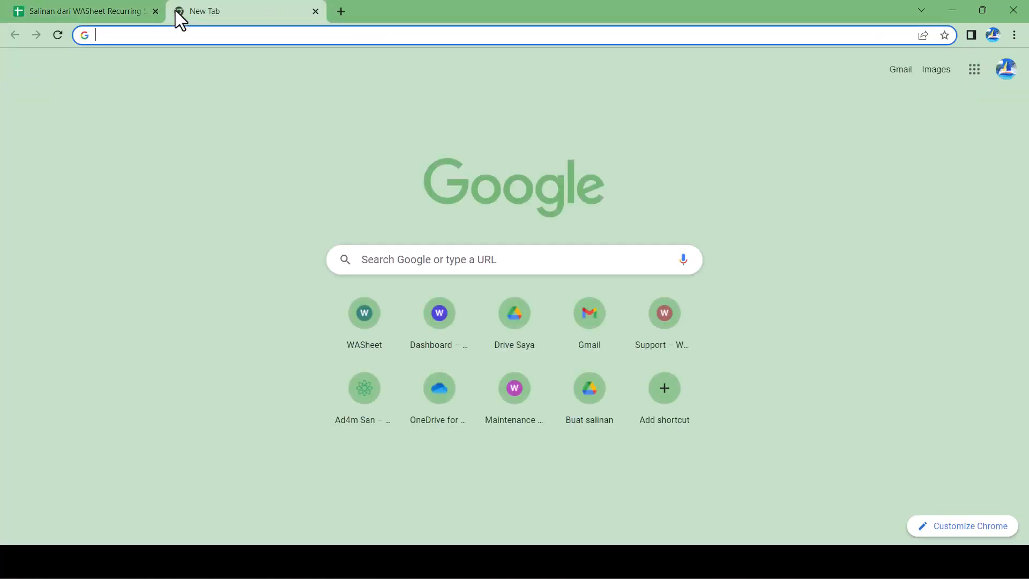
pyautogui.write('os')
pyautogui.press('Return')
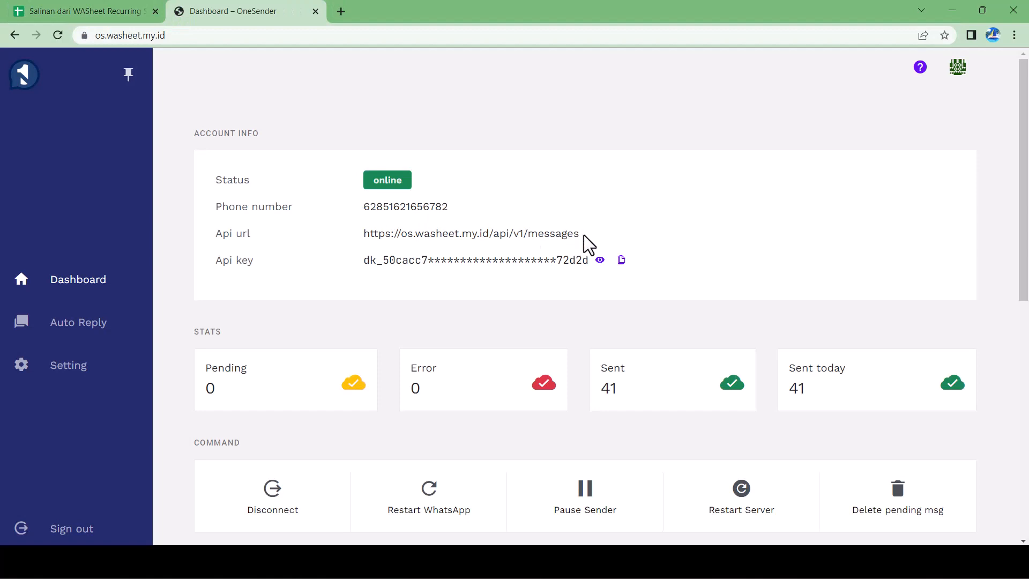
pyautogui.moveTo(581, 236); pyautogui.dragTo(363, 233)
pyautogui.hotkey('ctrl', 'c')
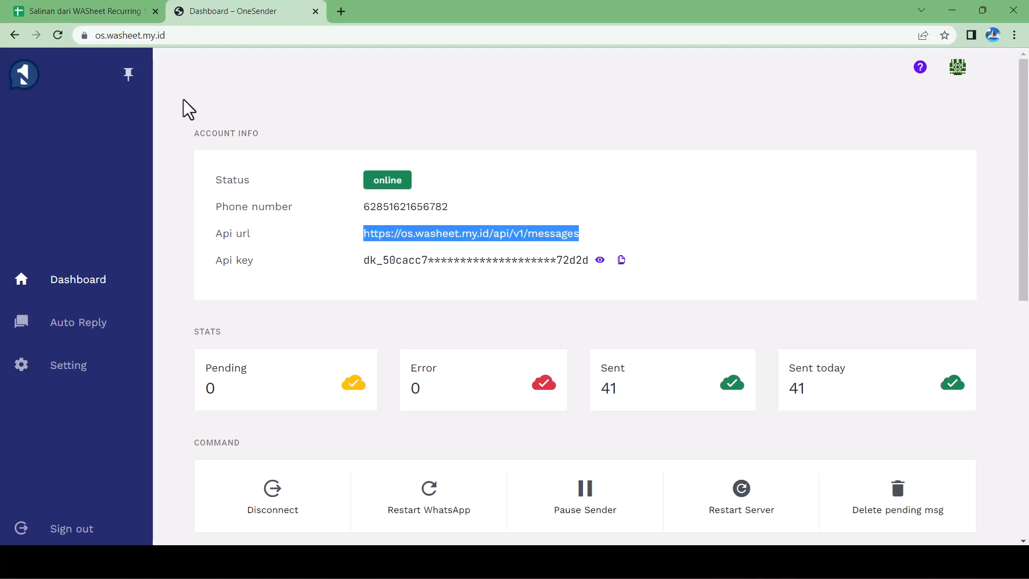
pyautogui.click(111, 6)
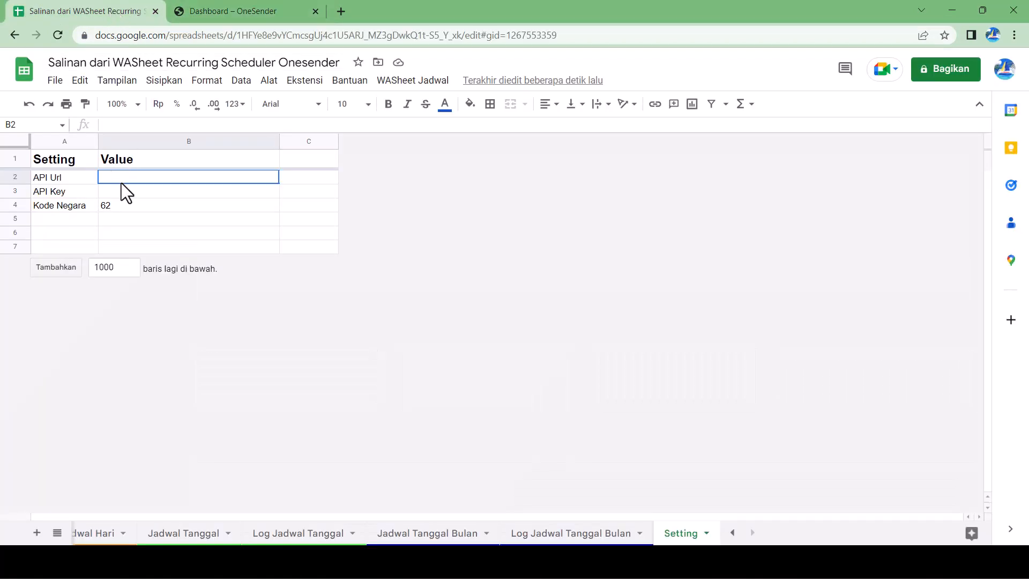
pyautogui.hotkey('ctrl', 'v')
pyautogui.press('Return')
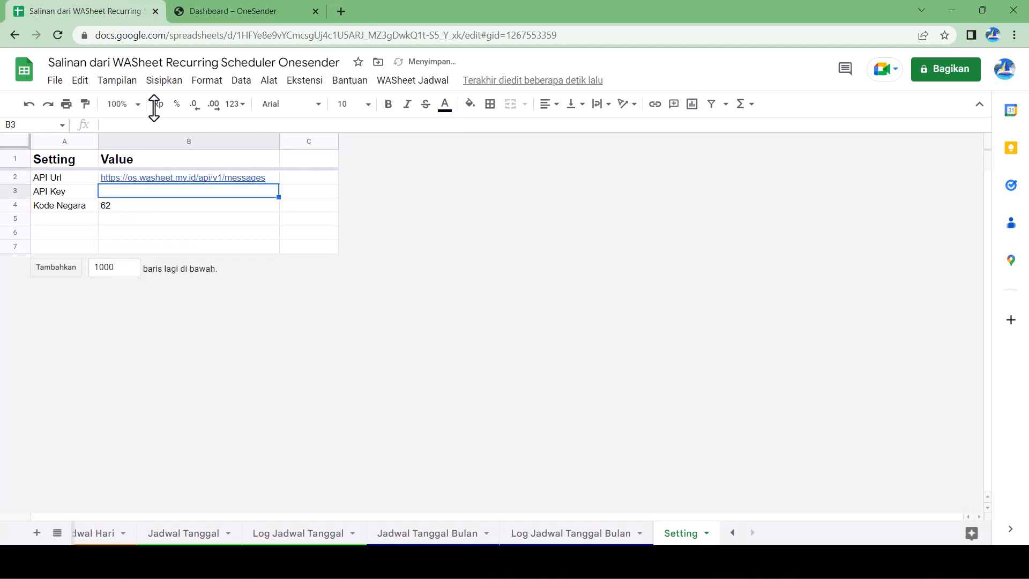
# - Copy the API key from the OneSender dashboard into cell B3 of the Setting sheet
pyautogui.click(203, 11)
pyautogui.click(621, 260)
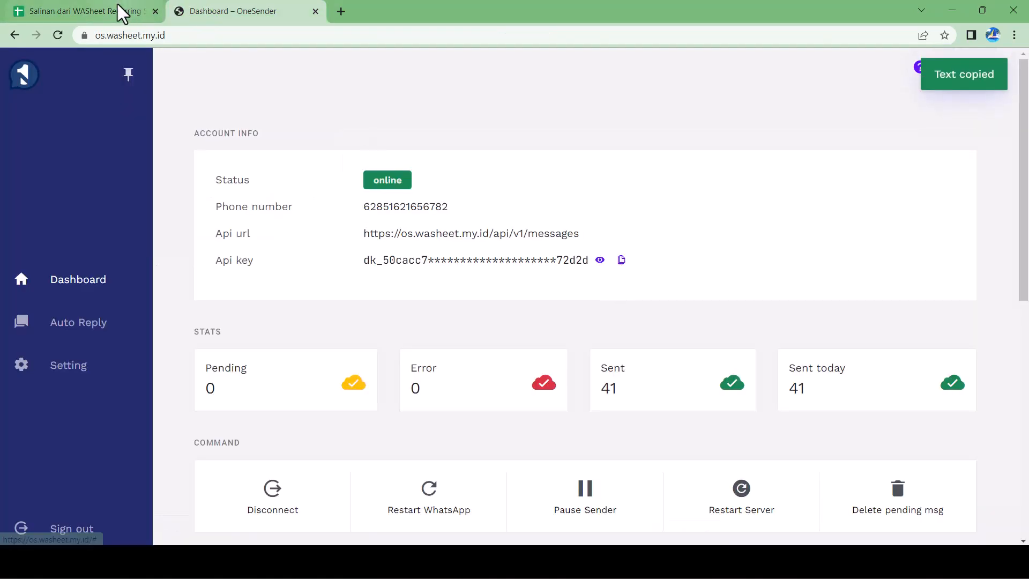
pyautogui.click(117, 4)
pyautogui.doubleClick(135, 191)
pyautogui.hotkey('ctrl', 'v')
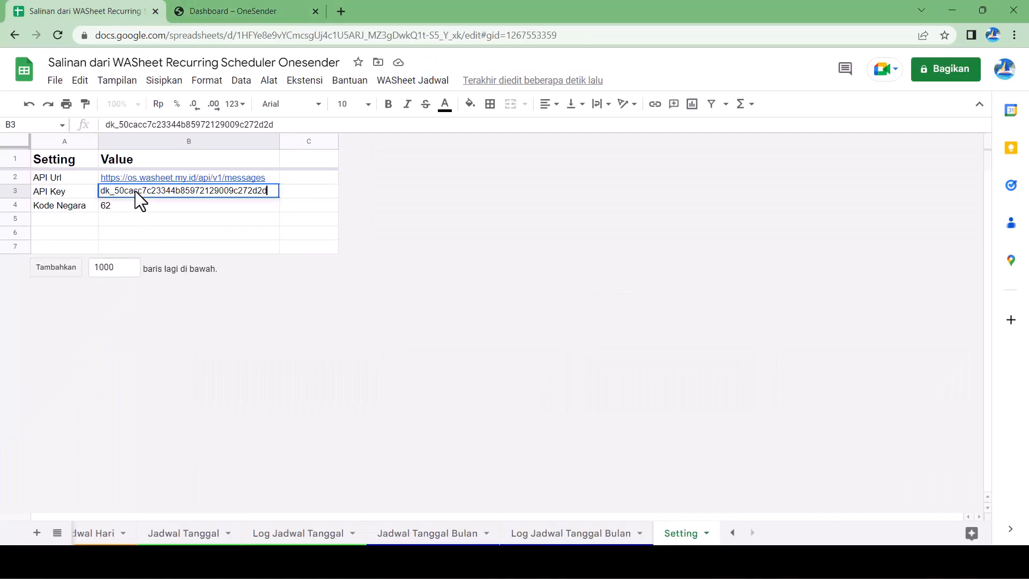
pyautogui.click(281, 209)
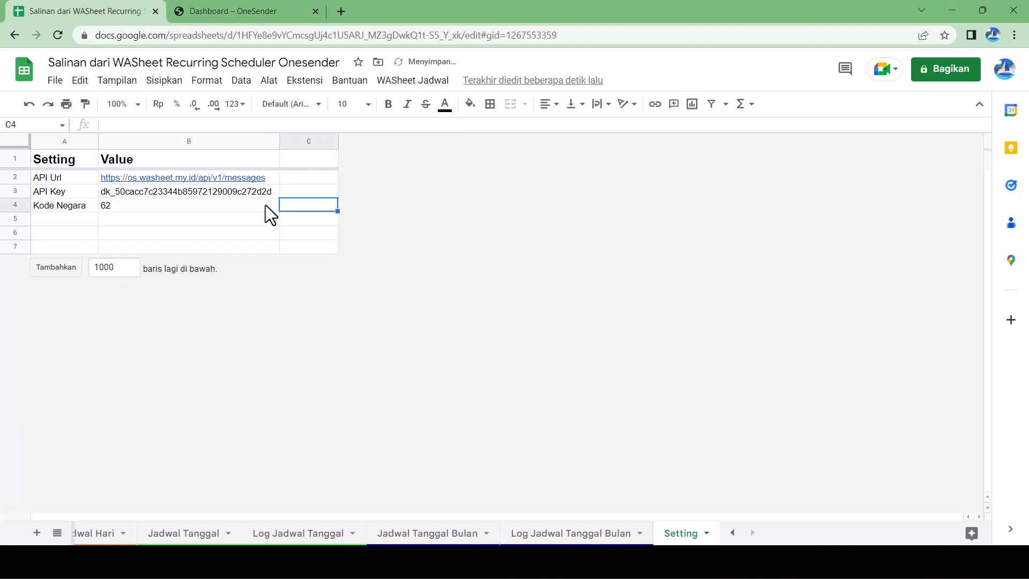
pyautogui.doubleClick(254, 191)
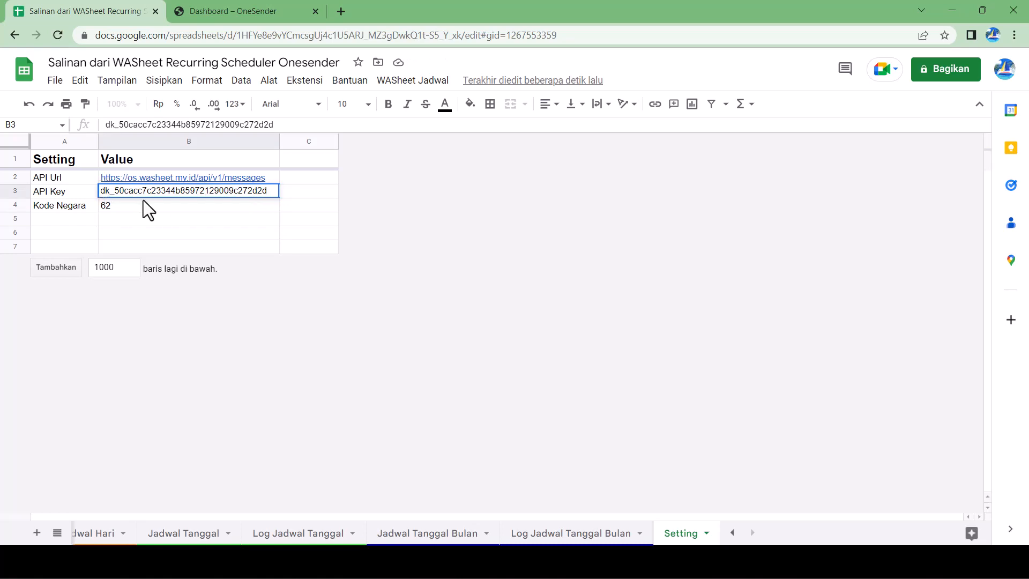
pyautogui.click(161, 220)
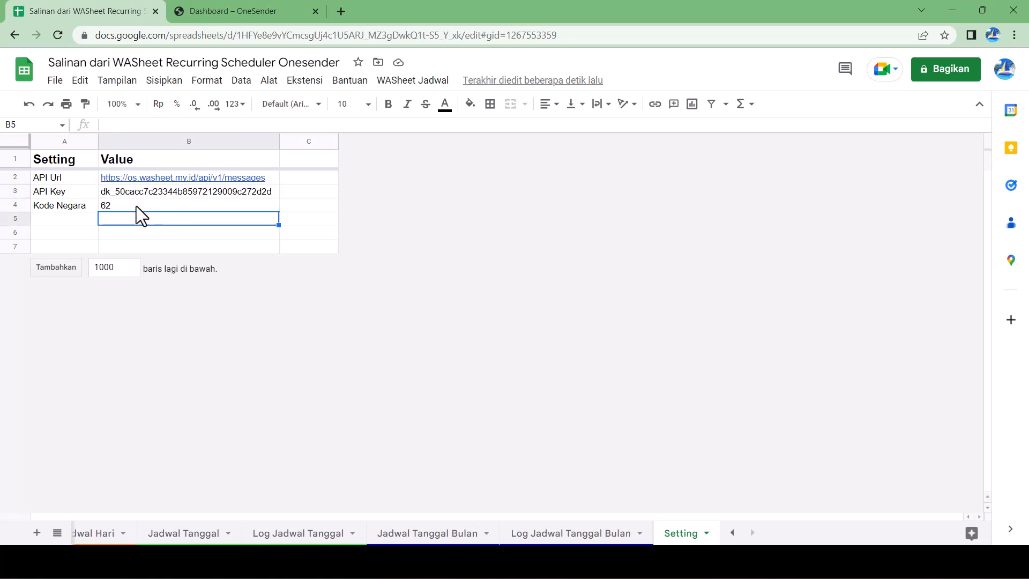
# - Compare the Kode Negara setting with the Nomor Tujuan column of the Jadwal Tanggal Bulan sheet
pyautogui.click(135, 204)
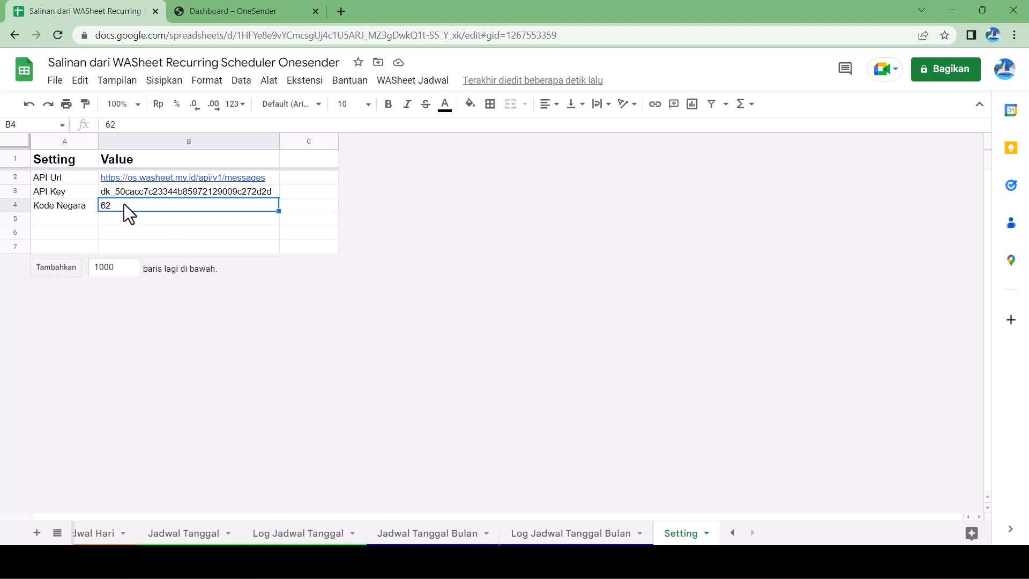
pyautogui.click(430, 536)
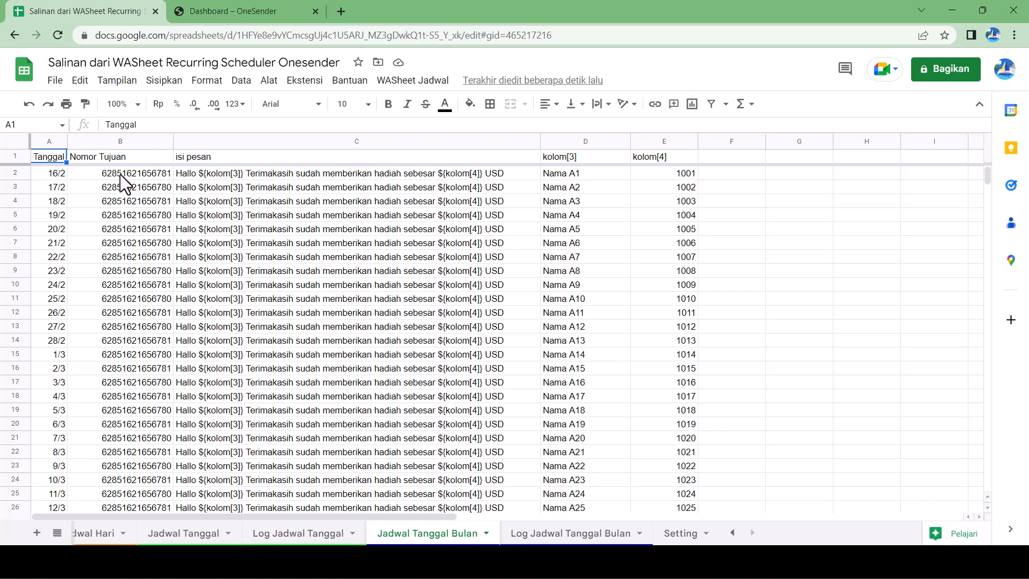
pyautogui.click(682, 533)
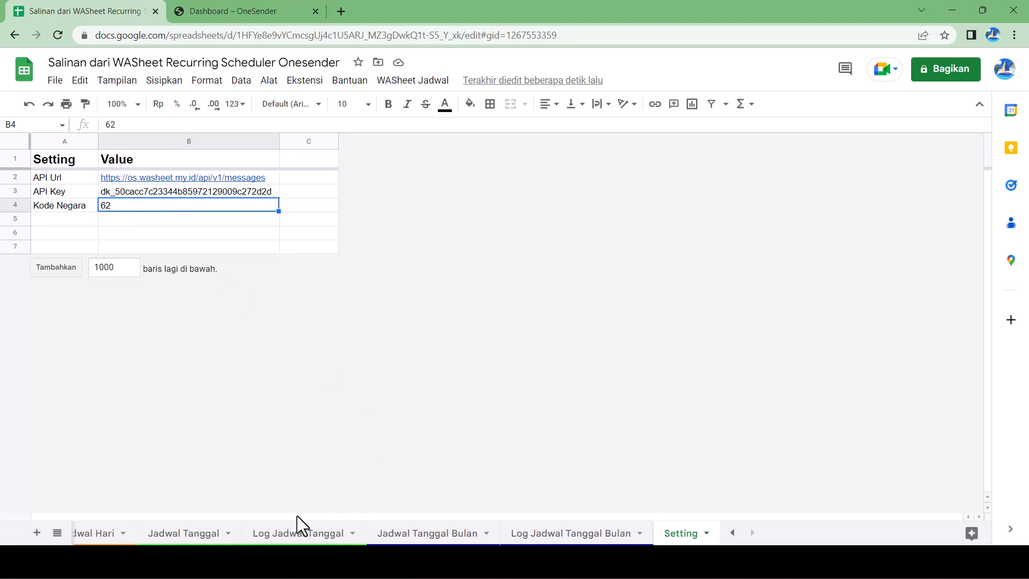
pyautogui.click(443, 536)
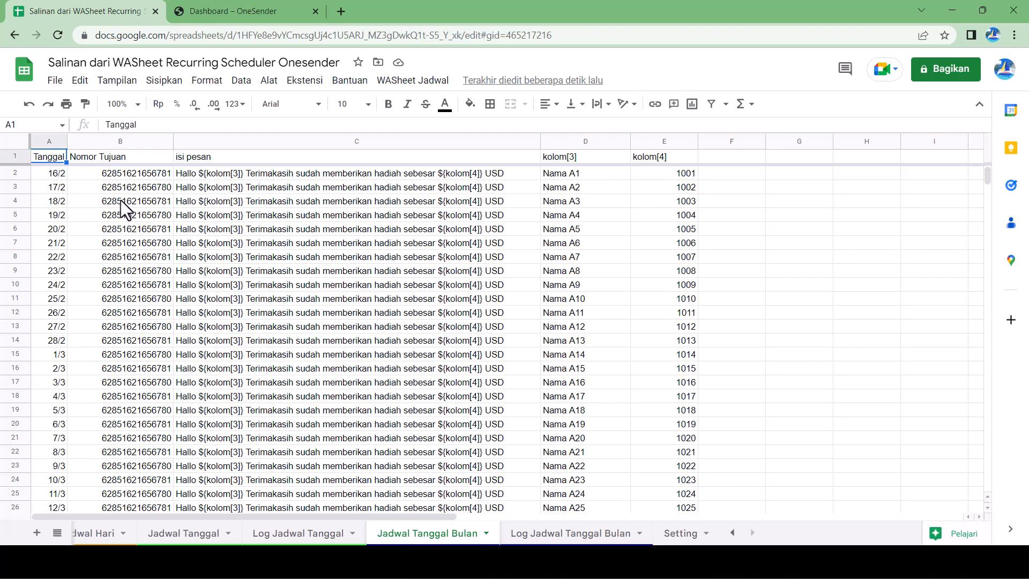
pyautogui.click(678, 533)
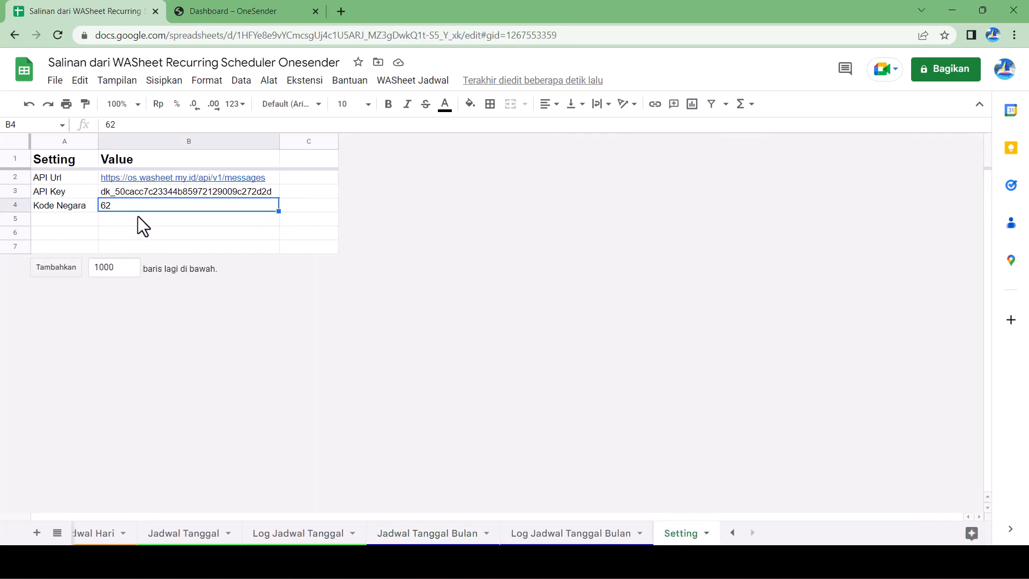
pyautogui.click(434, 533)
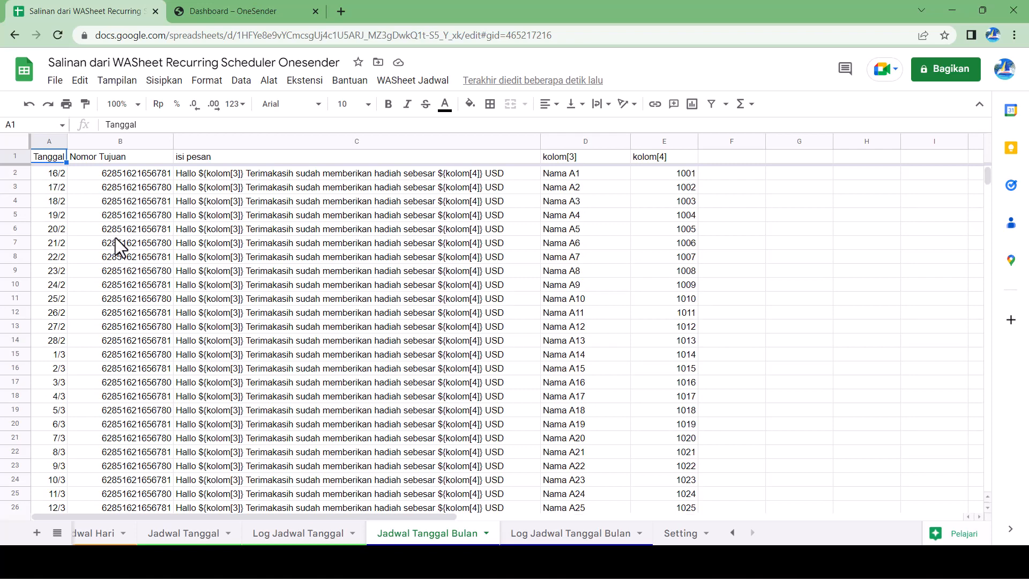
pyautogui.click(146, 172)
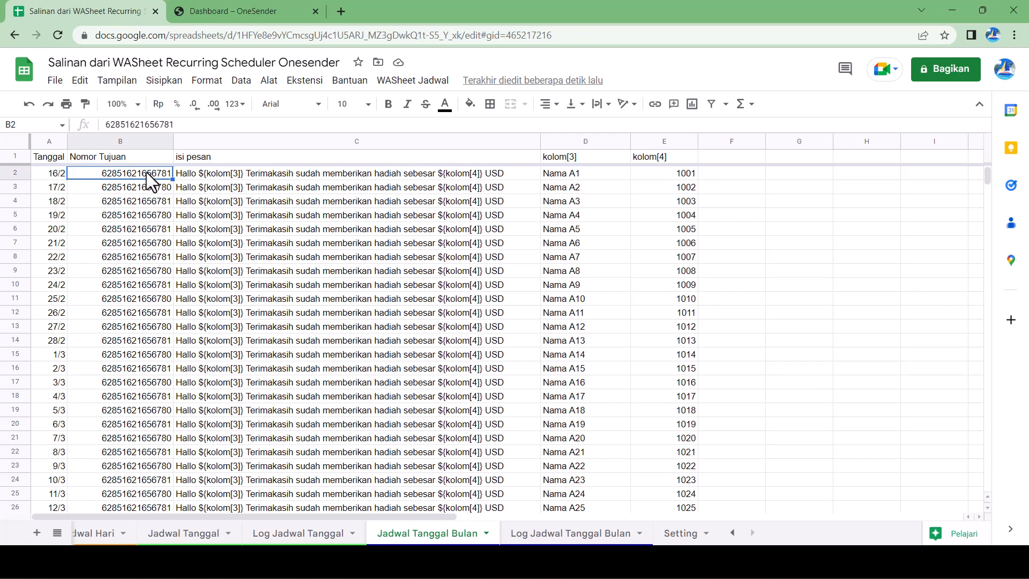
pyautogui.scroll(-4, 155, 255)
pyautogui.scroll(4, 155, 255)
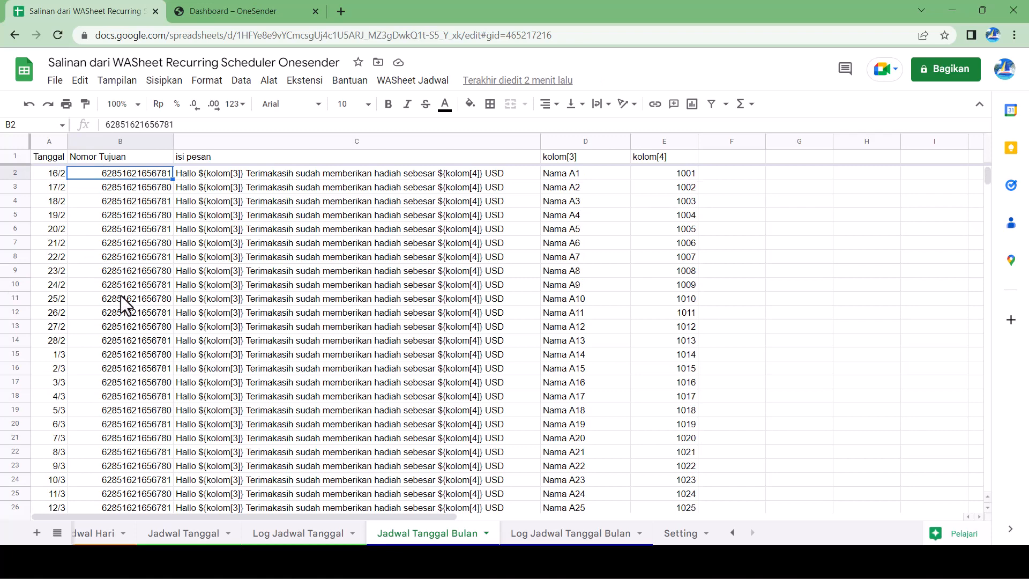
pyautogui.scroll(3, 163, 539)
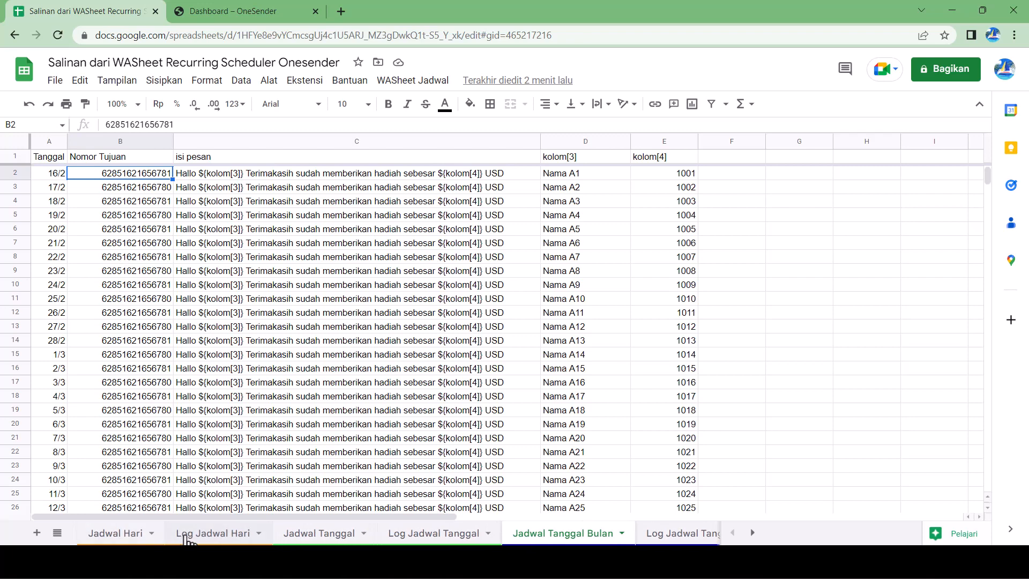
# - View the Jadwal Hari sheet and check today's day of the week in the system calendar against its Hari column
pyautogui.click(121, 538)
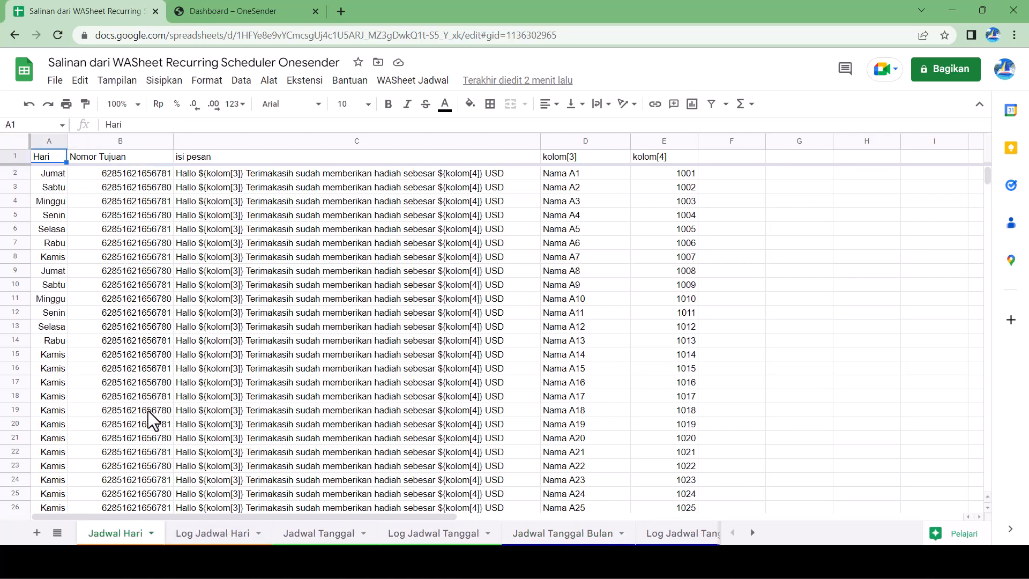
pyautogui.click(994, 562)
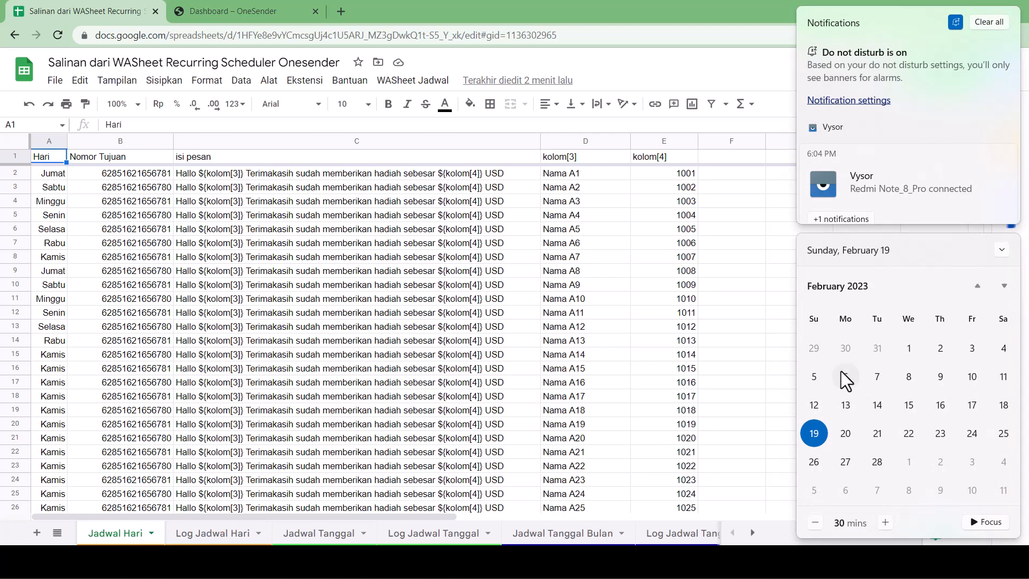
pyautogui.click(56, 410)
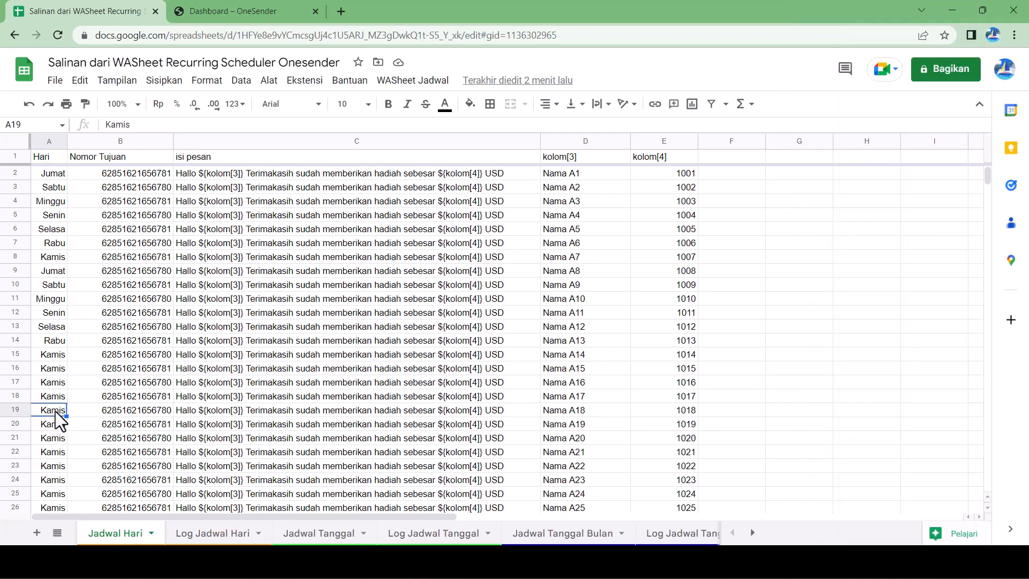
pyautogui.scroll(-3, 56, 410)
pyautogui.scroll(3, 56, 411)
# - Replace all occurrences of Minggu with Senin using find and replace, limited to the current Jadwal Hari sheet
pyautogui.click(56, 207)
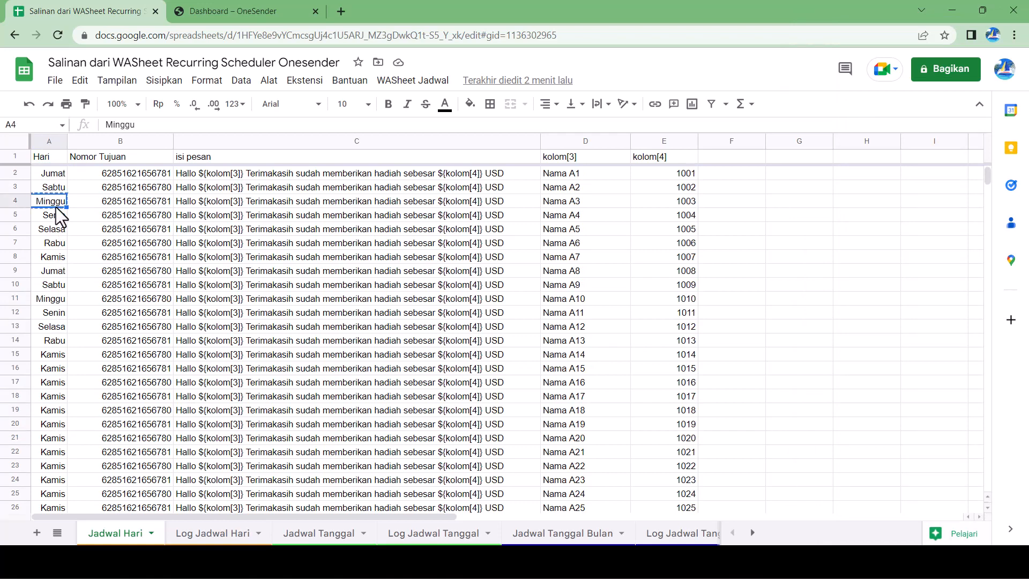
pyautogui.hotkey('ctrl', 'f')
pyautogui.hotkey('ctrl', 'h')
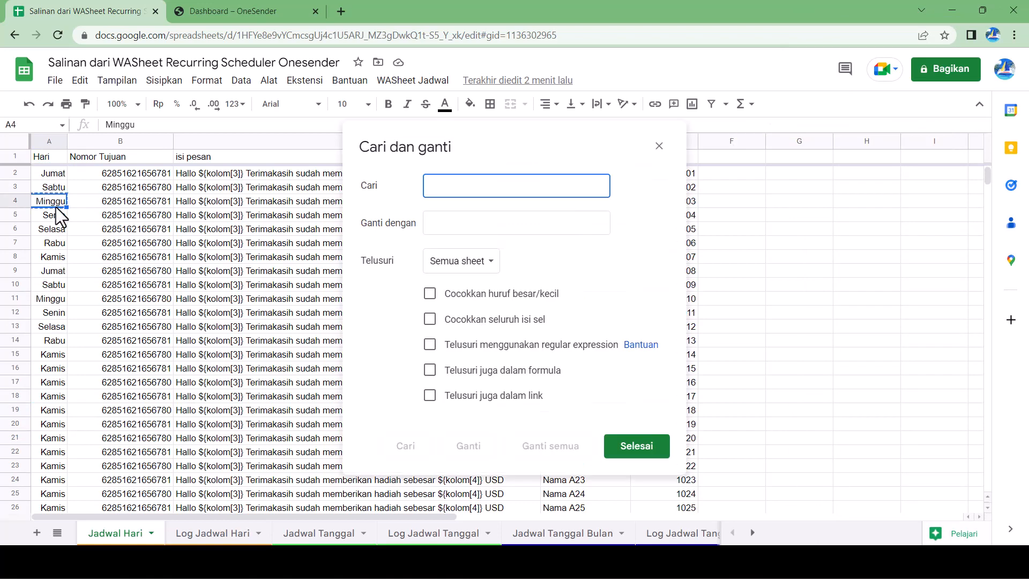
pyautogui.click(440, 223)
pyautogui.write('Senin')
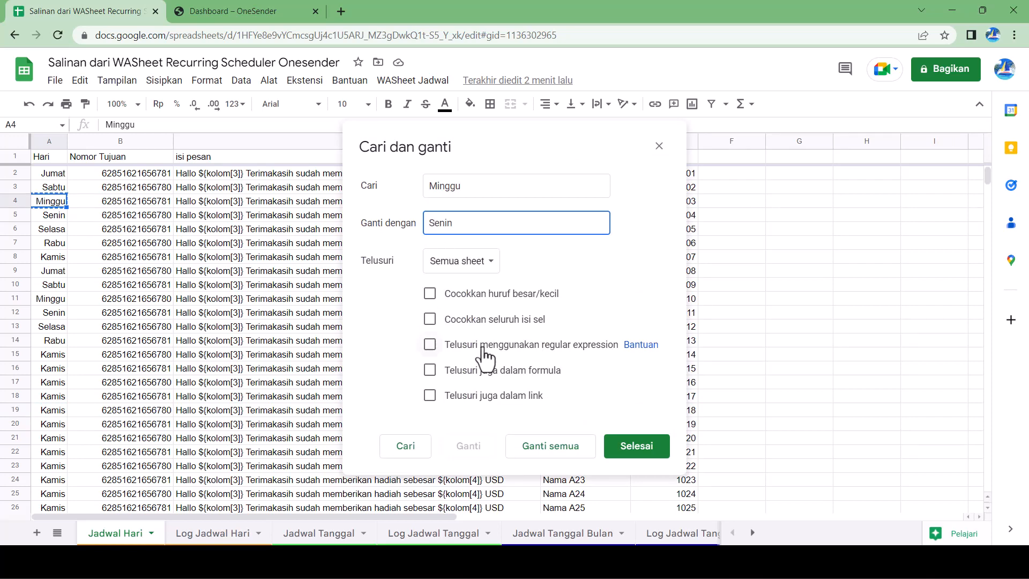
pyautogui.click(542, 449)
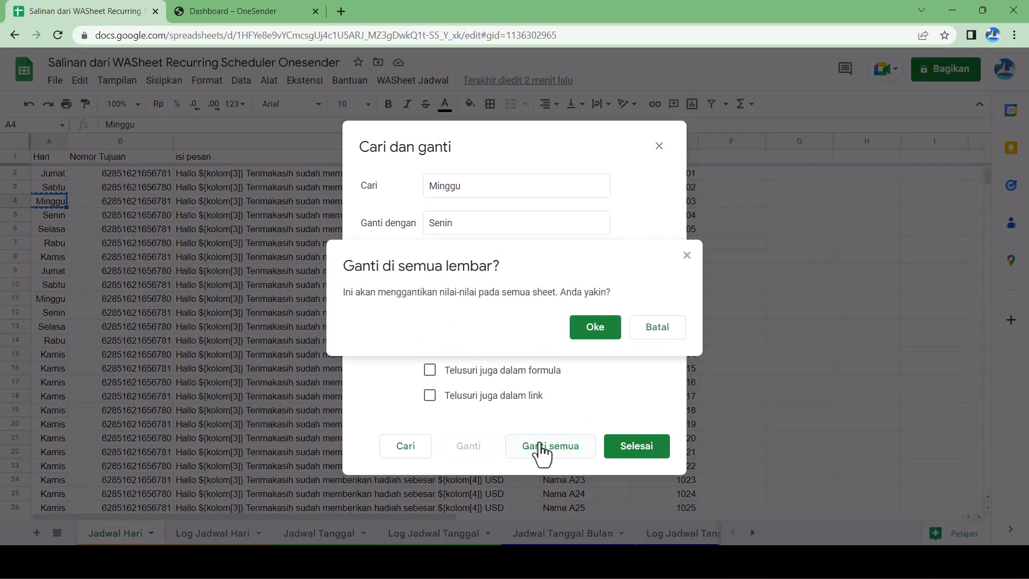
pyautogui.click(657, 327)
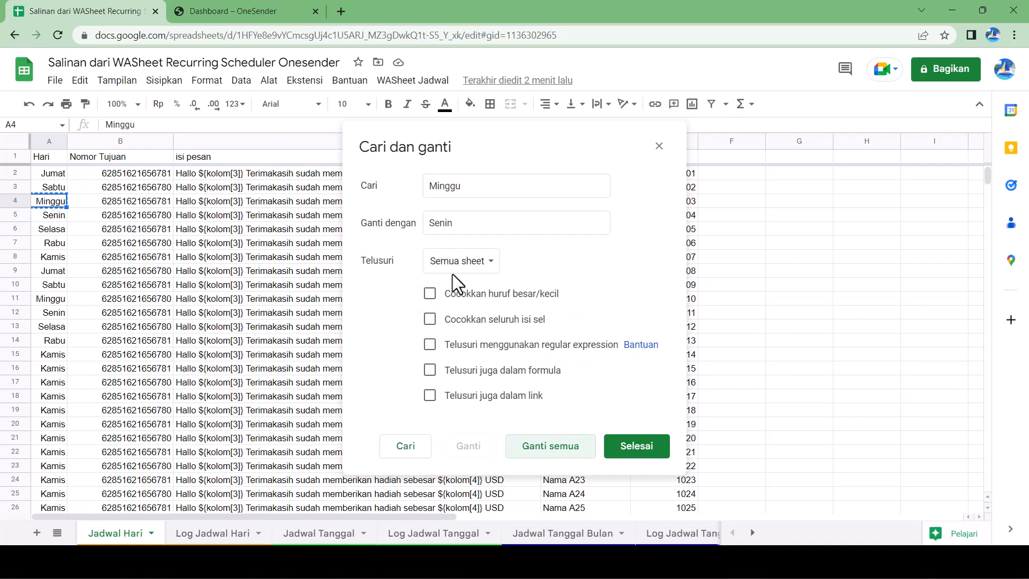
pyautogui.click(453, 262)
pyautogui.click(448, 280)
pyautogui.click(555, 456)
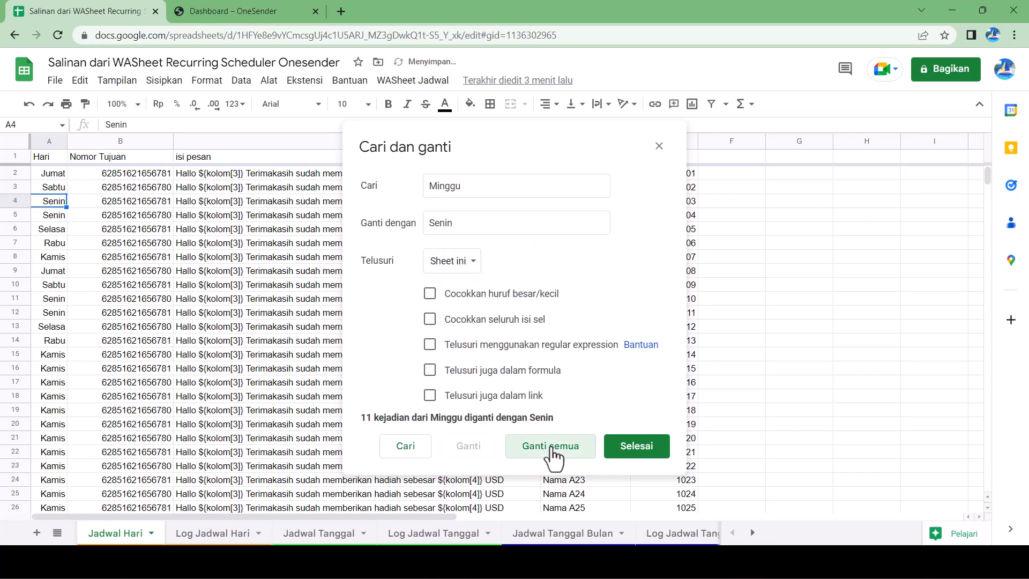
pyautogui.click(638, 447)
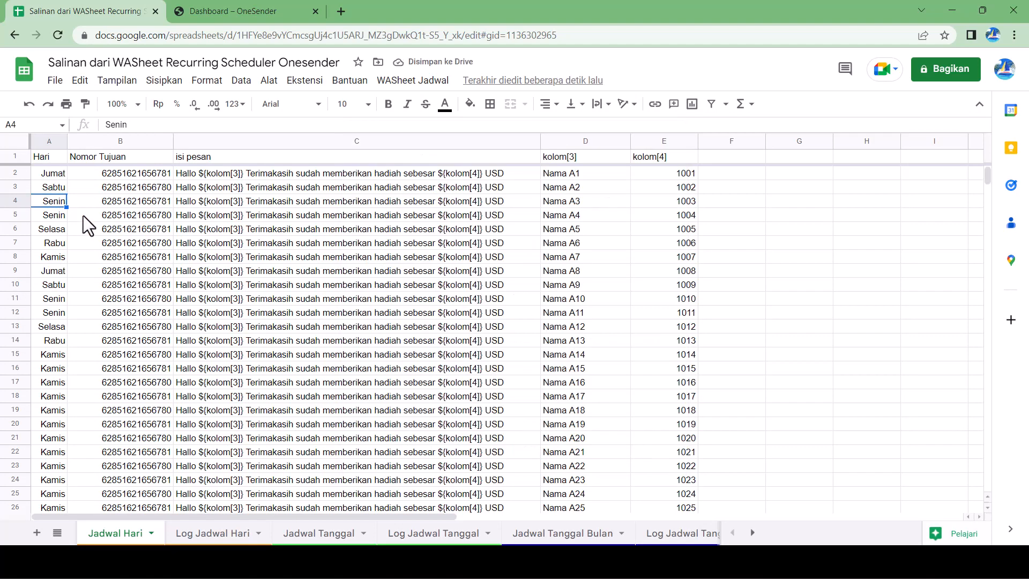
# - Change the last digit of the destination phone number in row 4 and set that row's Hari value to Minggu
pyautogui.doubleClick(170, 199)
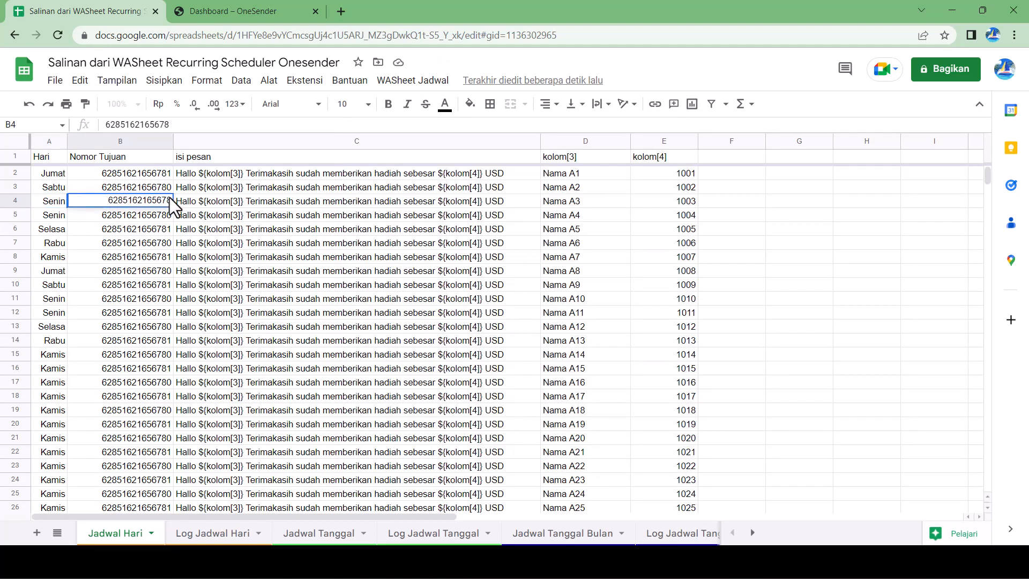
pyautogui.click(44, 203)
pyautogui.write('Minggu')
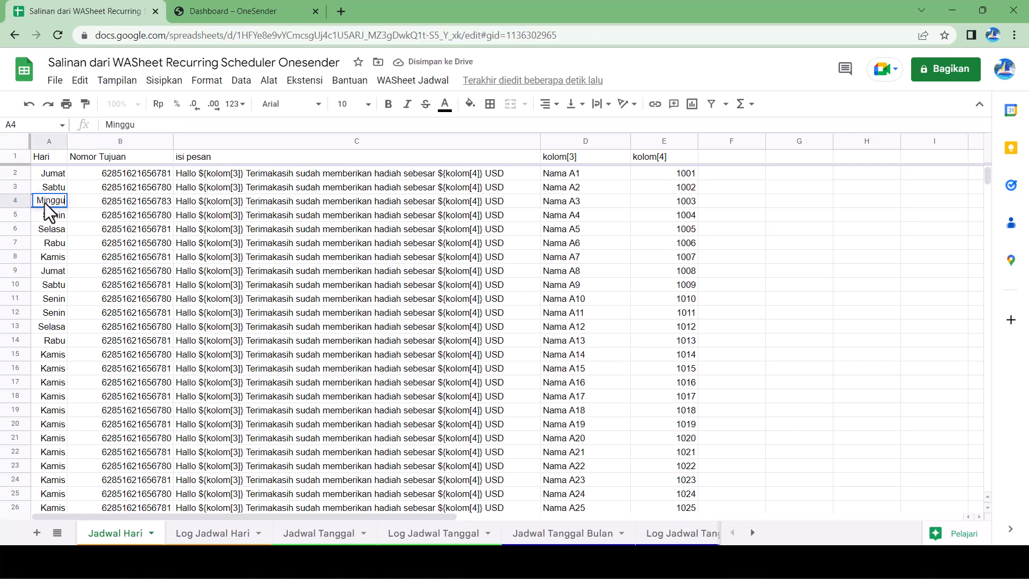
pyautogui.click(76, 252)
# - Copy the day and destination number in A4:B4 to rows 11 and 21 of the Jadwal Hari sheet
pyautogui.click(40, 198)
pyautogui.hotkey('shift', 'Right')
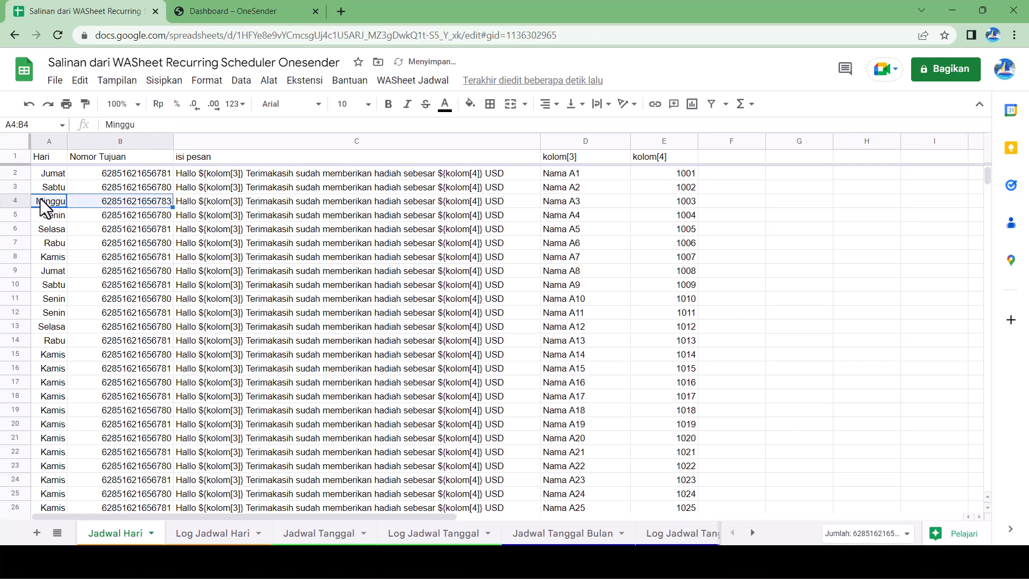
pyautogui.hotkey('ctrl', 'c')
pyautogui.click(44, 297)
pyautogui.hotkey('ctrl', 'v')
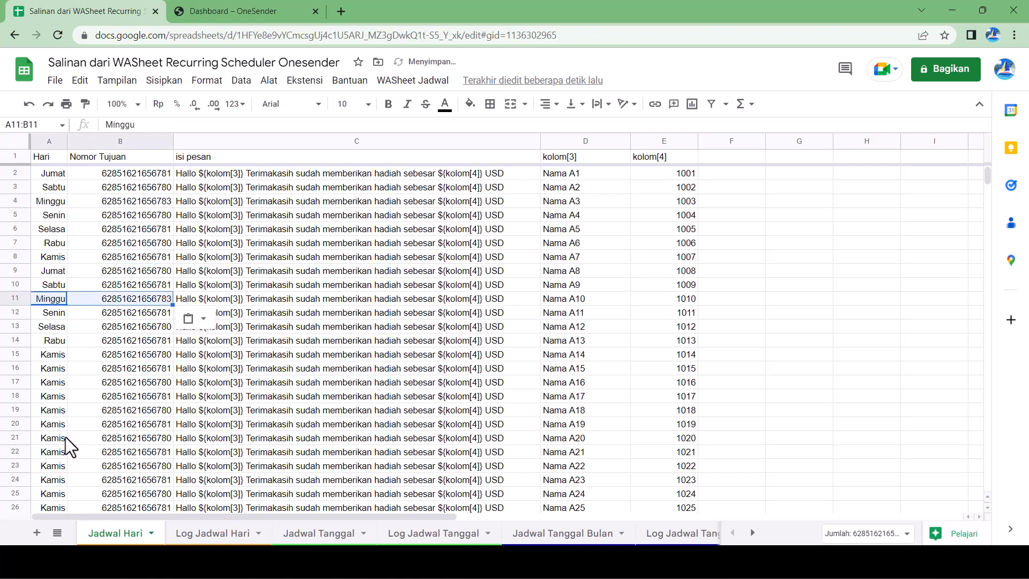
pyautogui.click(52, 439)
pyautogui.hotkey('ctrl', 'v')
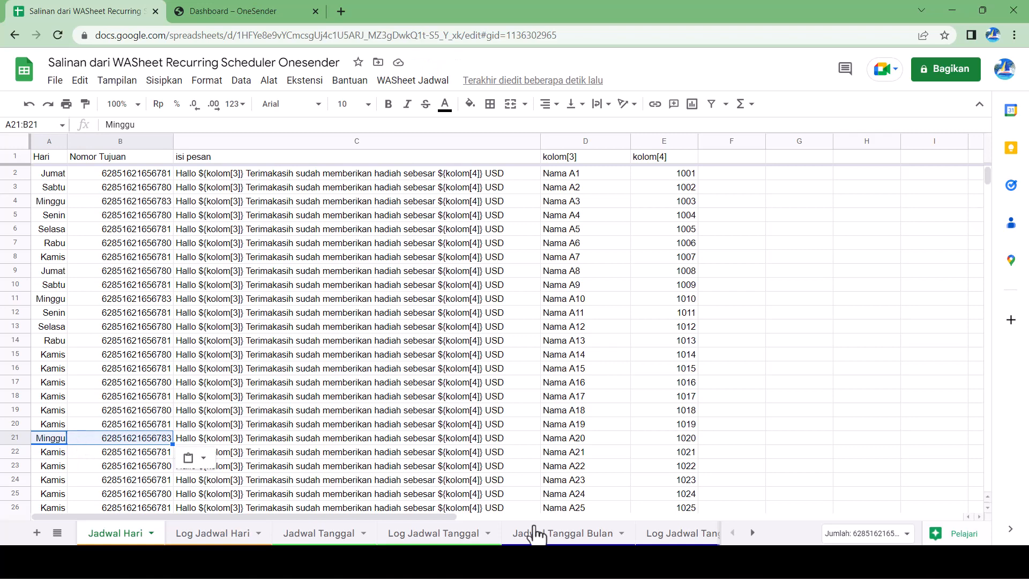
# - Switch to the mirrored Redmi Note_8_Pro phone window and view the Client WASheet chat beside the spreadsheet
pyautogui.click(528, 562)
pyautogui.moveTo(867, 426); pyautogui.dragTo(883, 149)
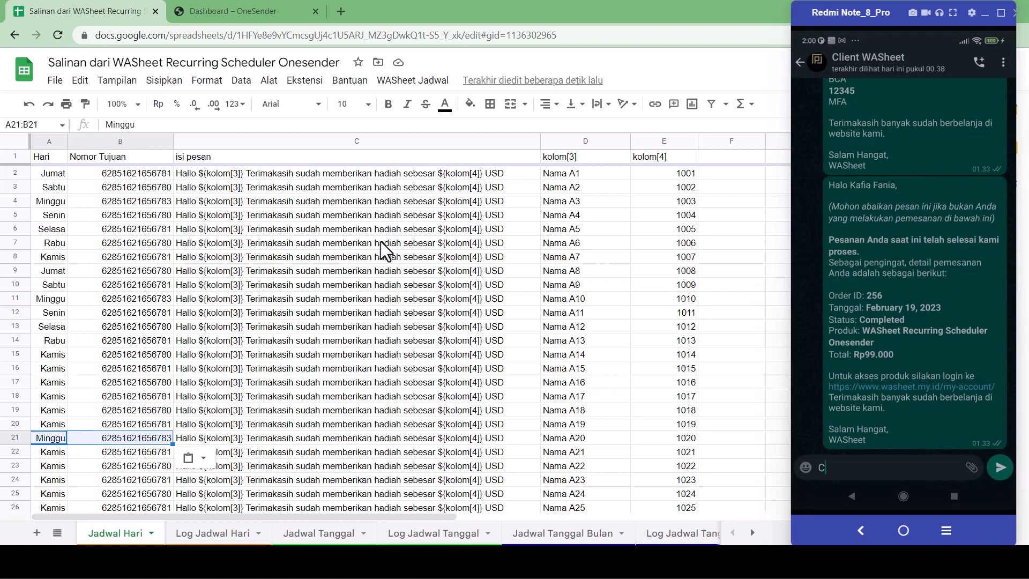
pyautogui.click(404, 86)
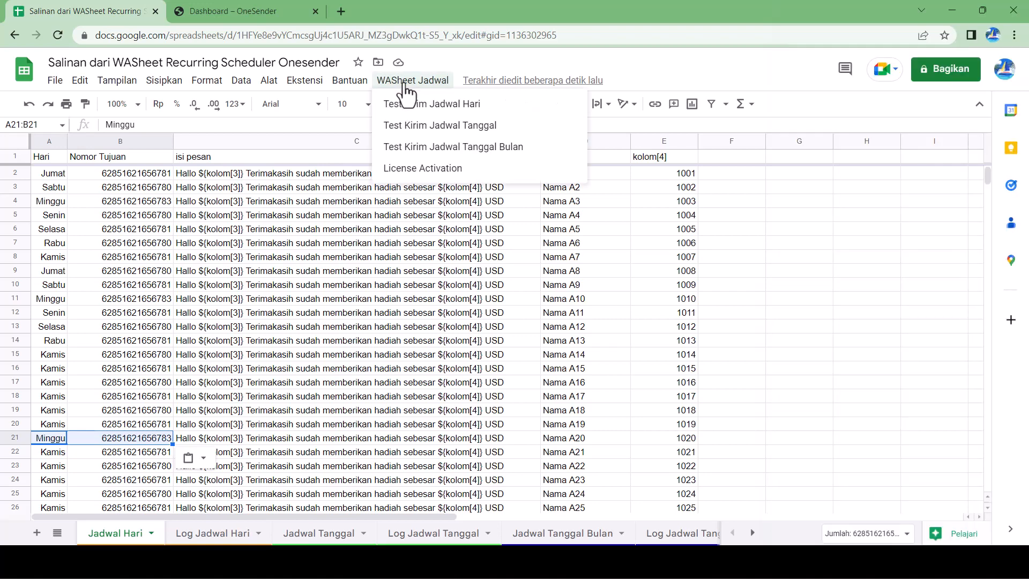
pyautogui.click(430, 108)
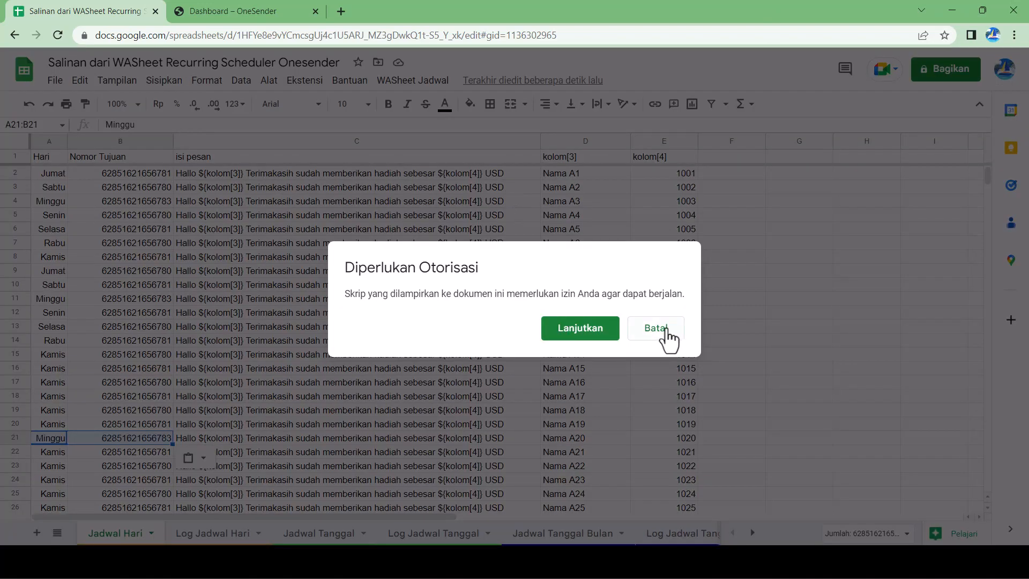
pyautogui.click(665, 336)
# - Authorize the WASheet Recurring Scheduler Onesender script through License Activation, continuing past the unverified-app warning and allowing the requested Google account access
pyautogui.click(428, 80)
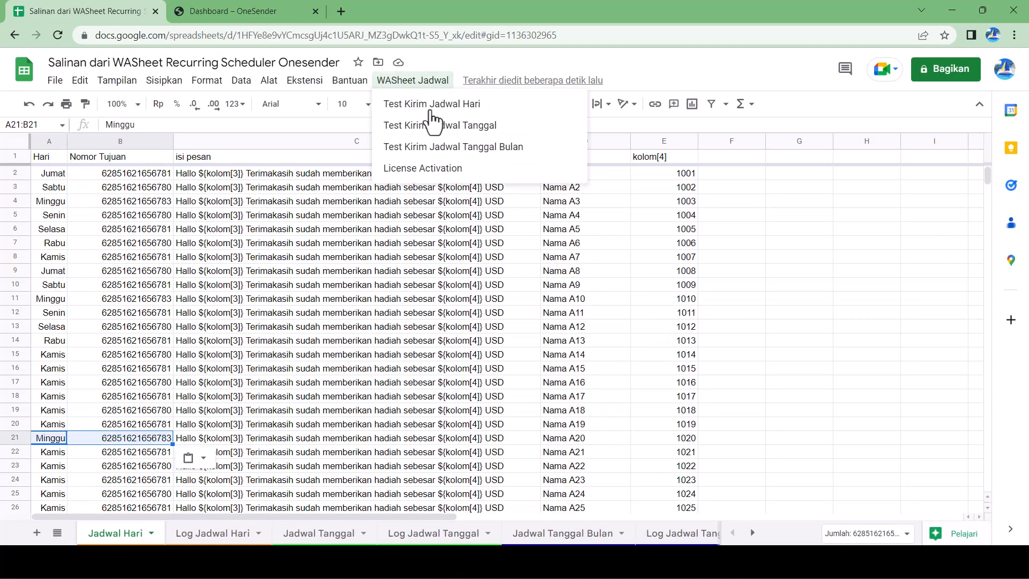
pyautogui.click(432, 169)
pyautogui.click(580, 328)
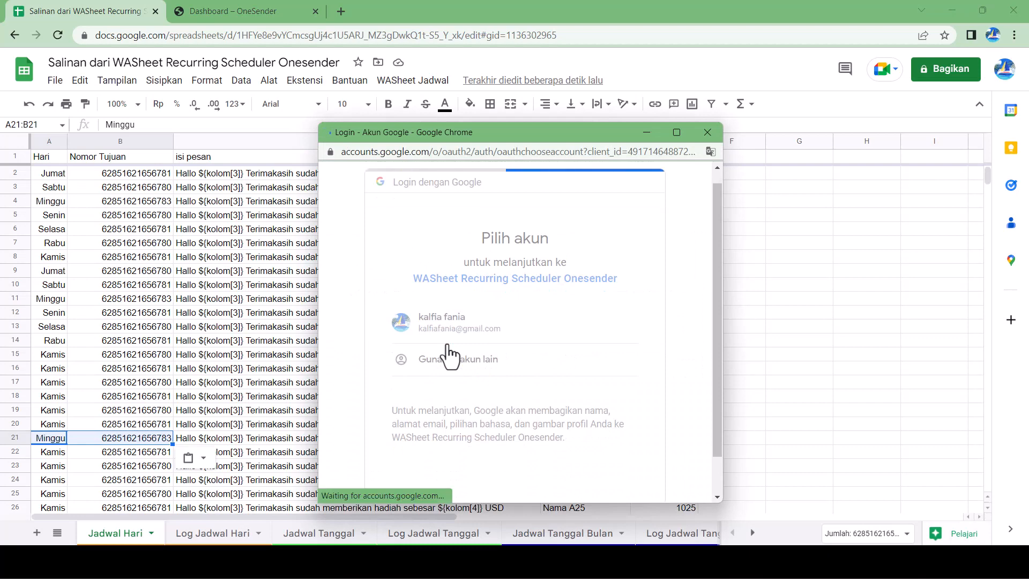
pyautogui.click(353, 392)
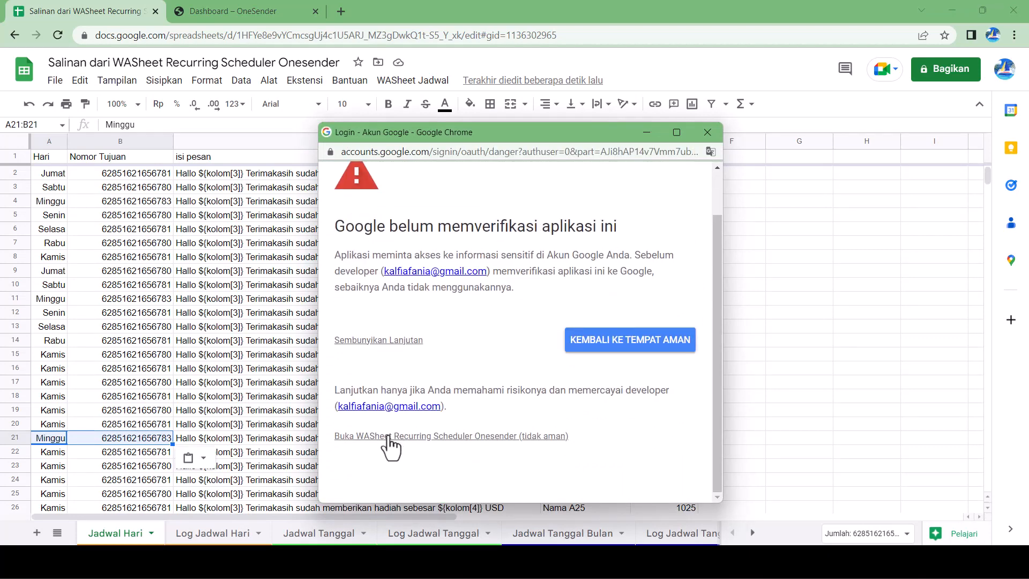
pyautogui.click(383, 437)
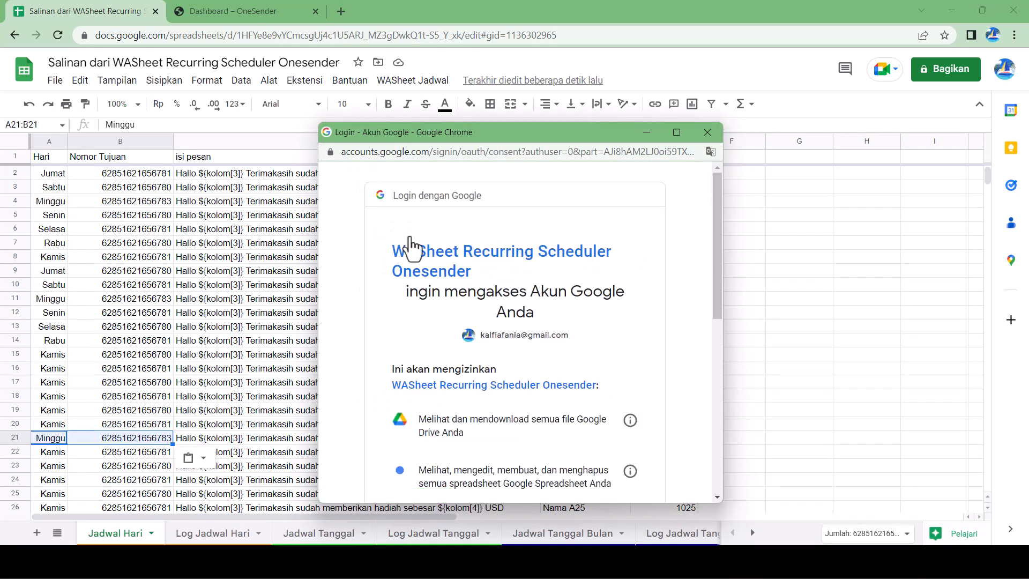
pyautogui.scroll(-6, 445, 445)
pyautogui.click(575, 407)
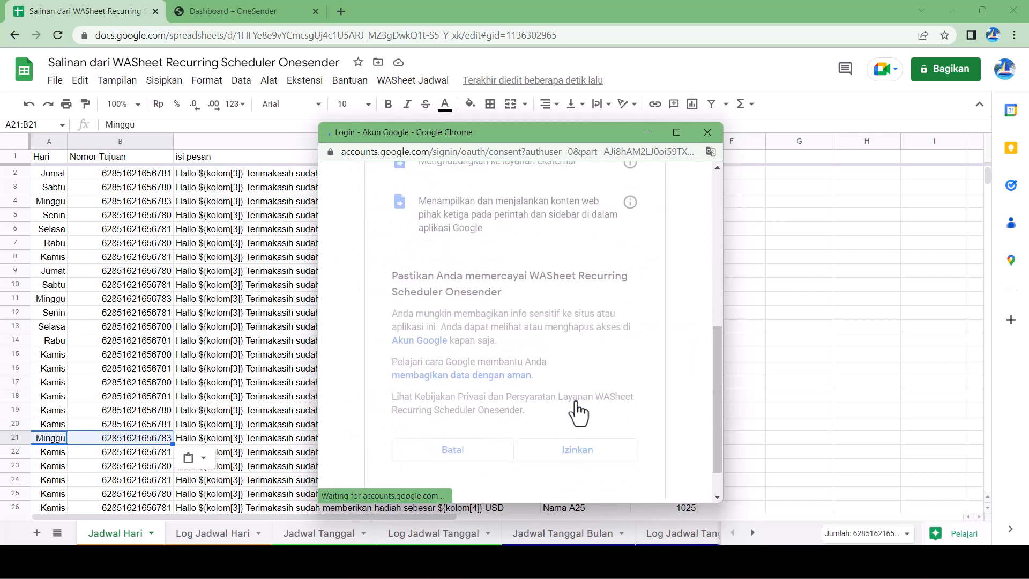
pyautogui.click(437, 86)
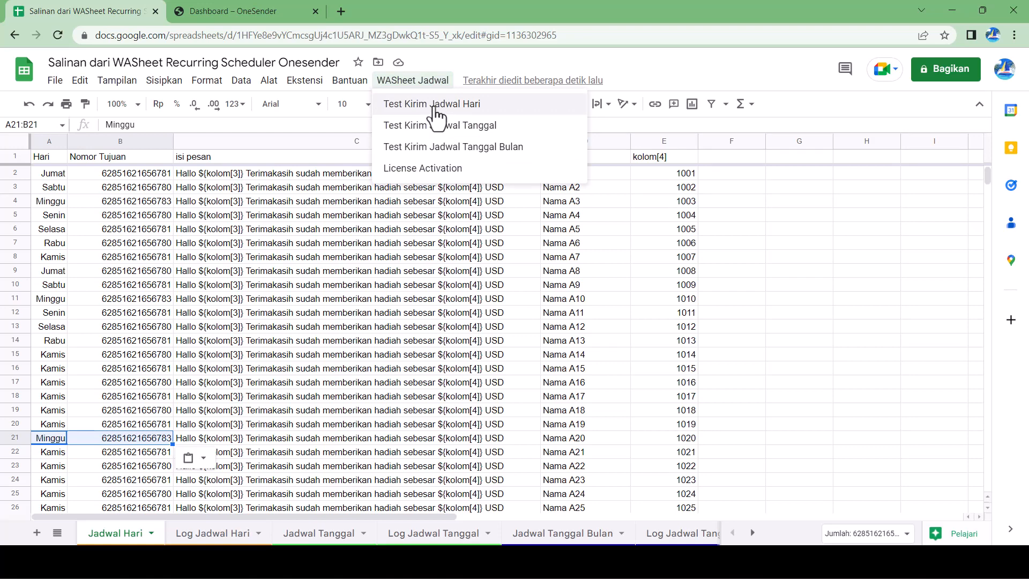
pyautogui.click(434, 106)
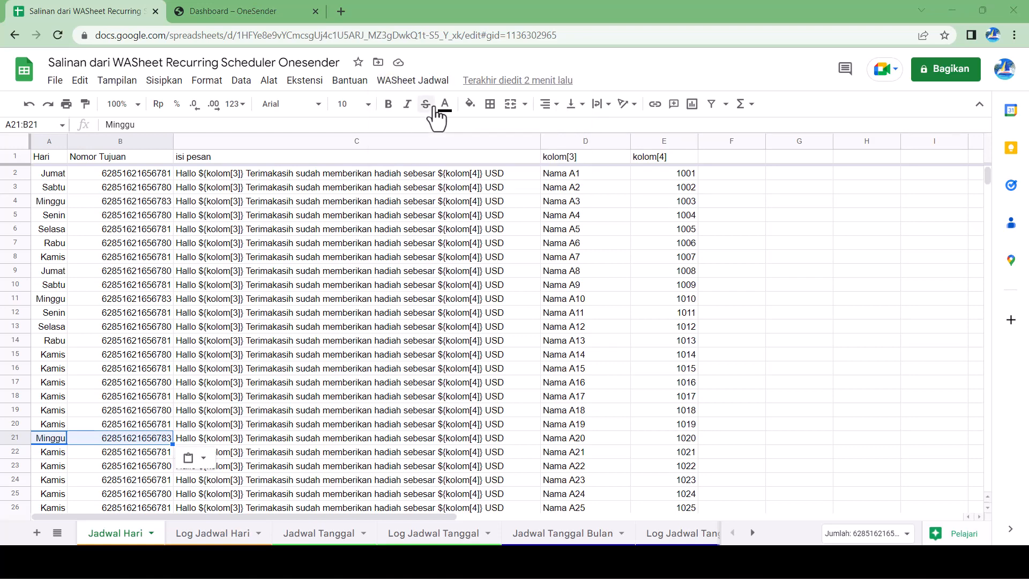
pyautogui.click(428, 79)
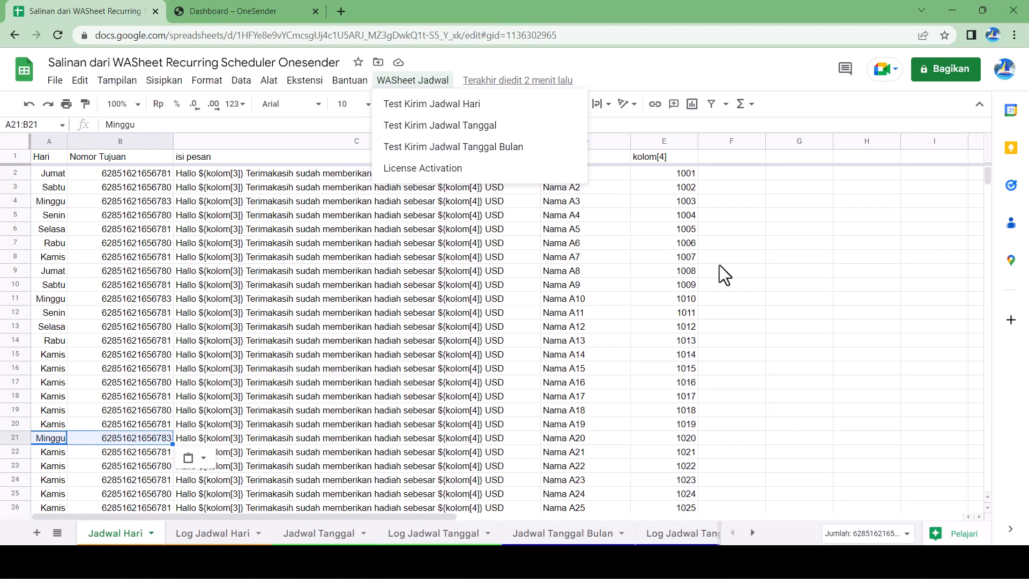
# - Bring up the mirrored phone with its WhatsApp Business chat list and shrink the browser window to sit beside it
pyautogui.click(536, 561)
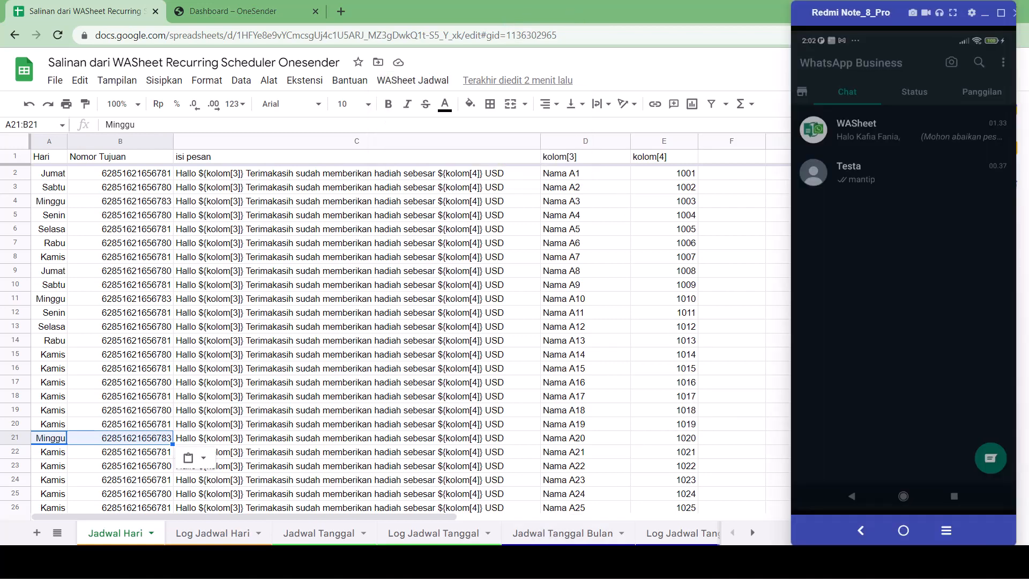
pyautogui.click(587, 15)
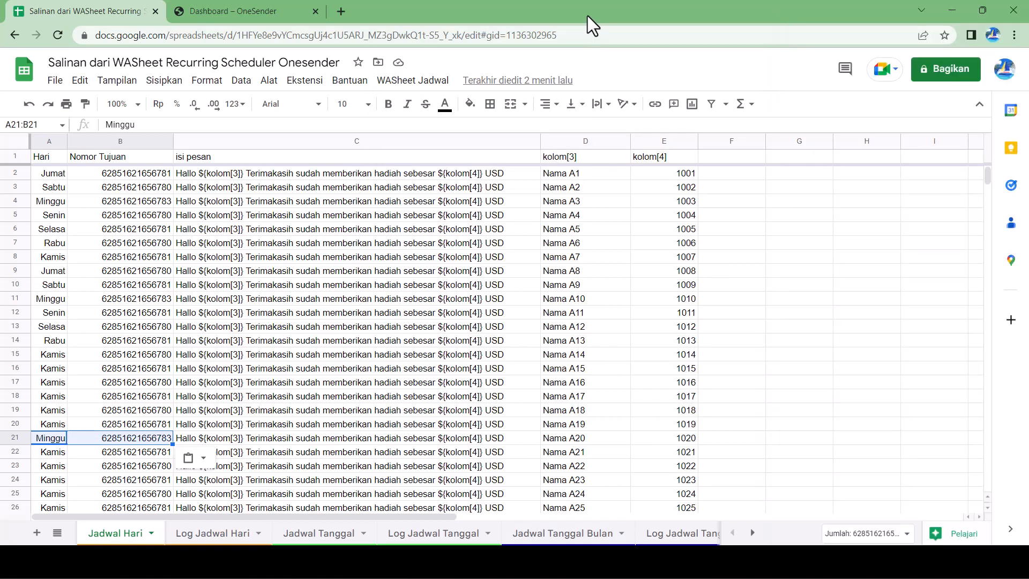
pyautogui.doubleClick(588, 15)
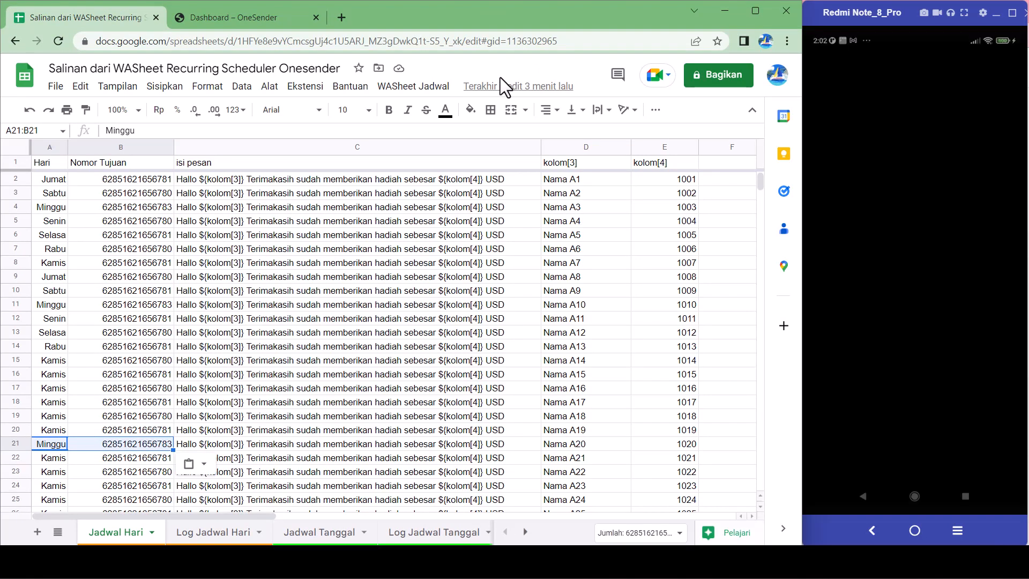
# - Try to run Test Kirim Jadwal Hari for the day-based schedule and dismiss the resulting dialog
pyautogui.click(427, 90)
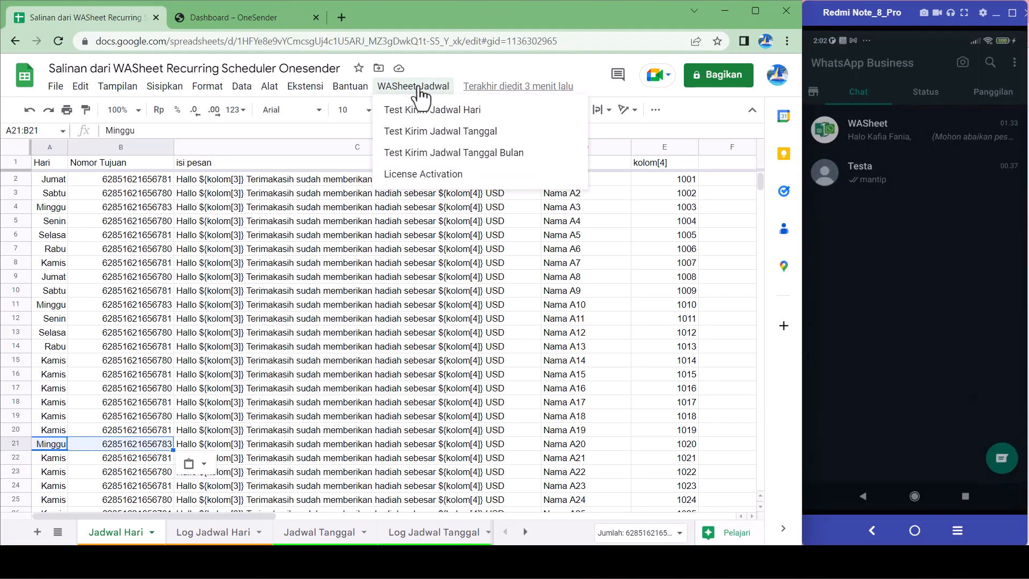
pyautogui.click(427, 107)
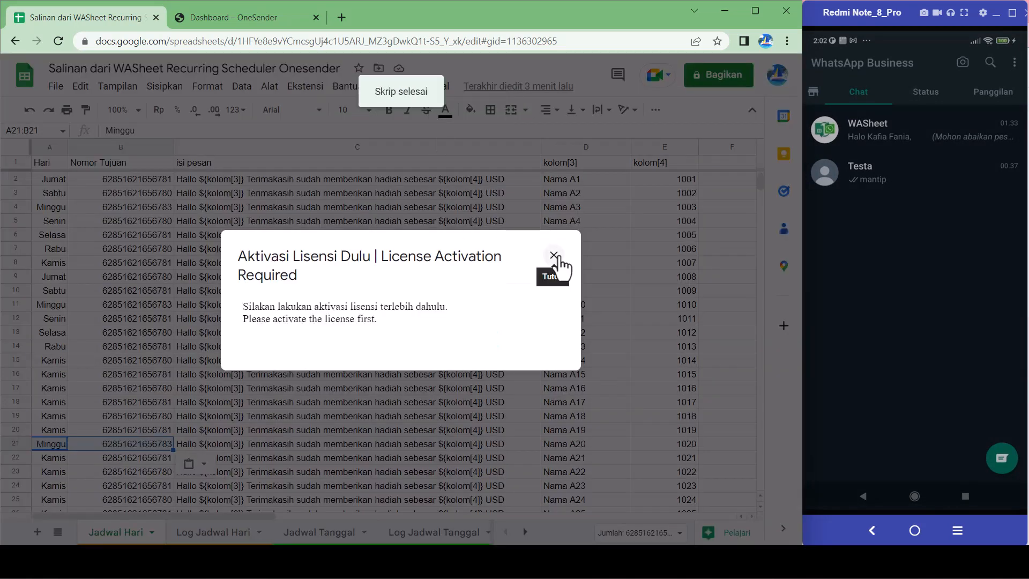
pyautogui.click(555, 256)
# - Activate the WASheet license, accepting the activation prompt and closing the result dialog
pyautogui.click(429, 90)
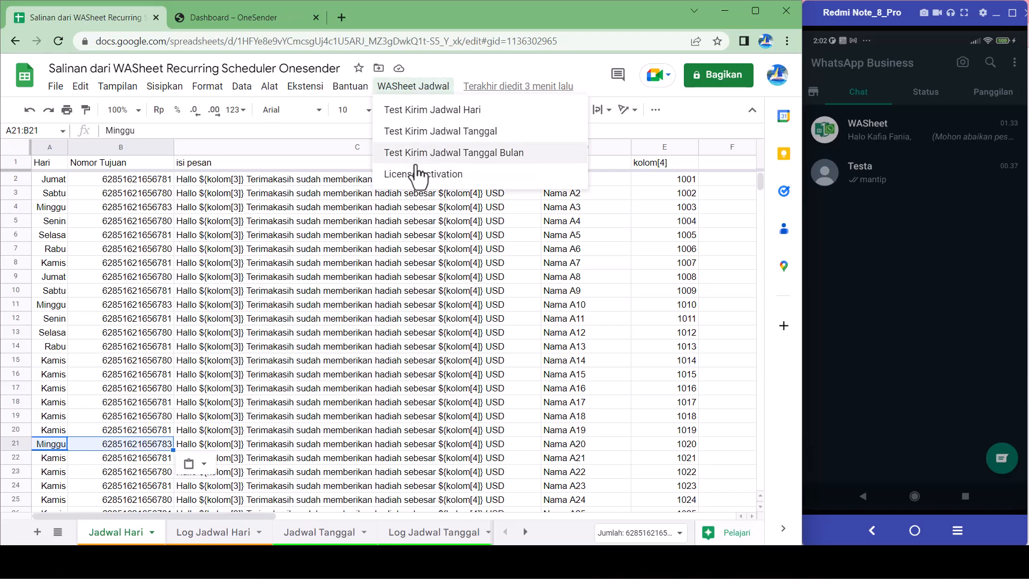
pyautogui.click(417, 173)
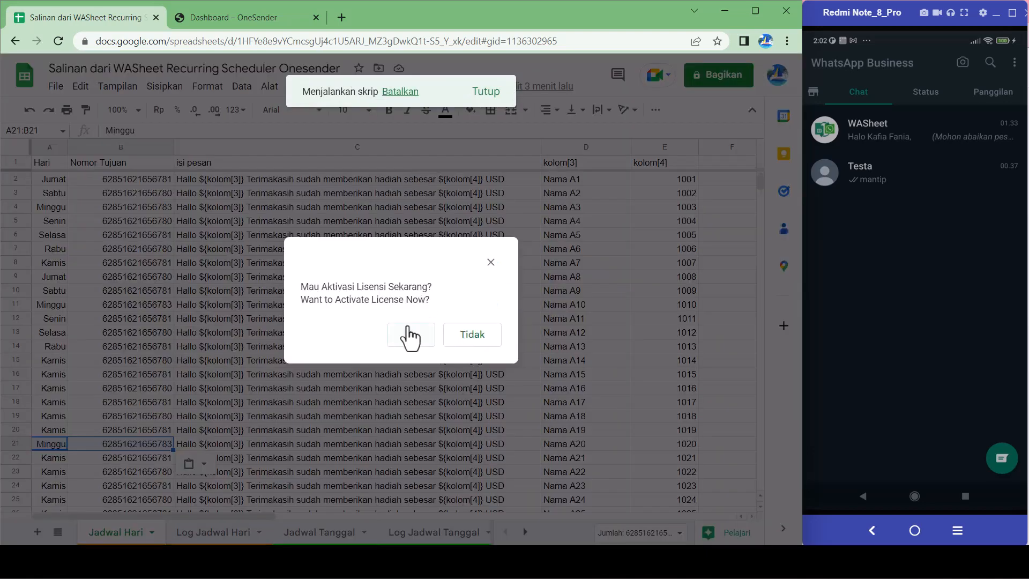
pyautogui.click(409, 333)
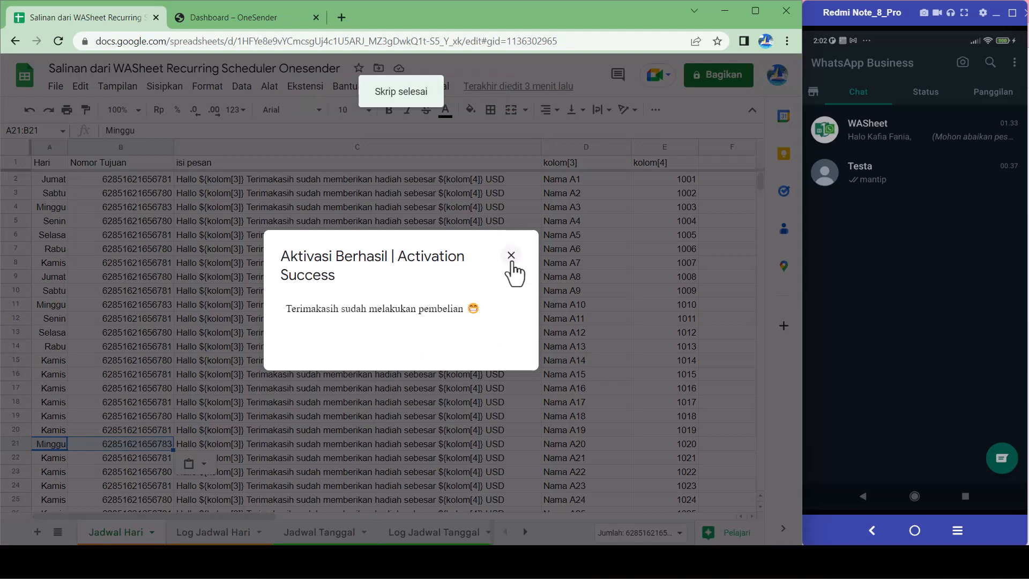
pyautogui.click(513, 263)
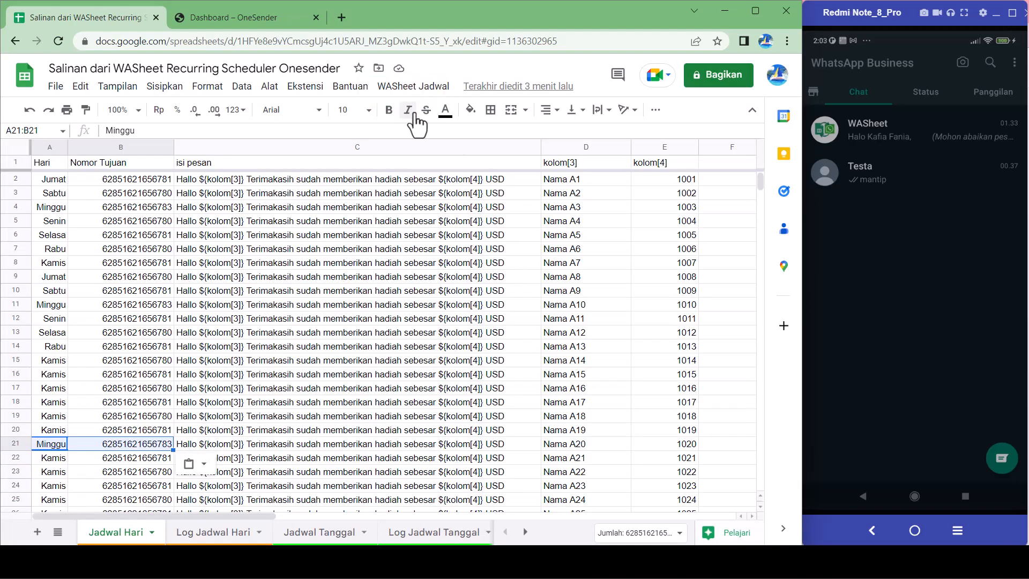
# - Run Test Kirim Jadwal Hari and open the chat with the newly received messages on the mirrored phone
pyautogui.click(426, 88)
pyautogui.click(422, 119)
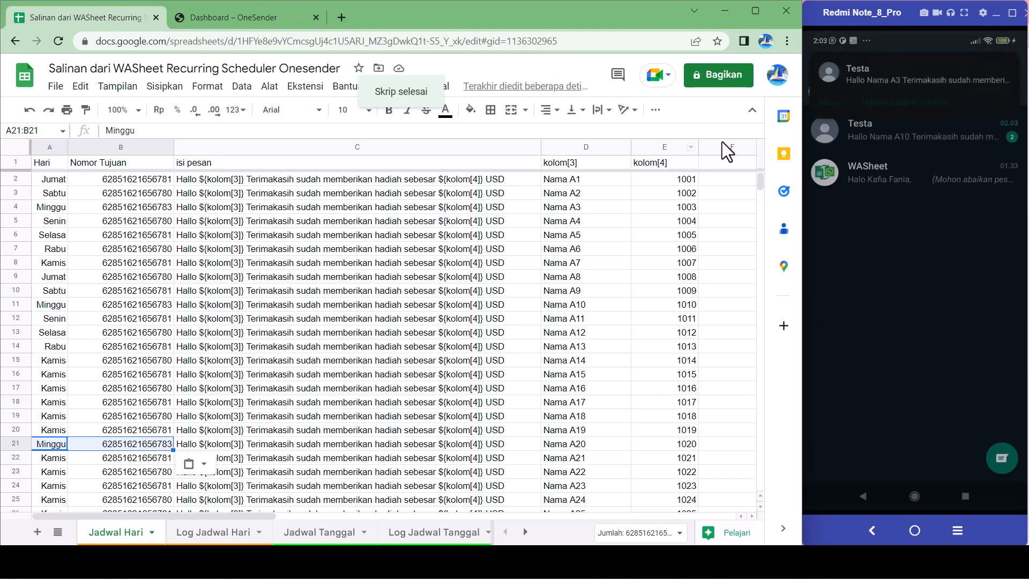
pyautogui.click(899, 136)
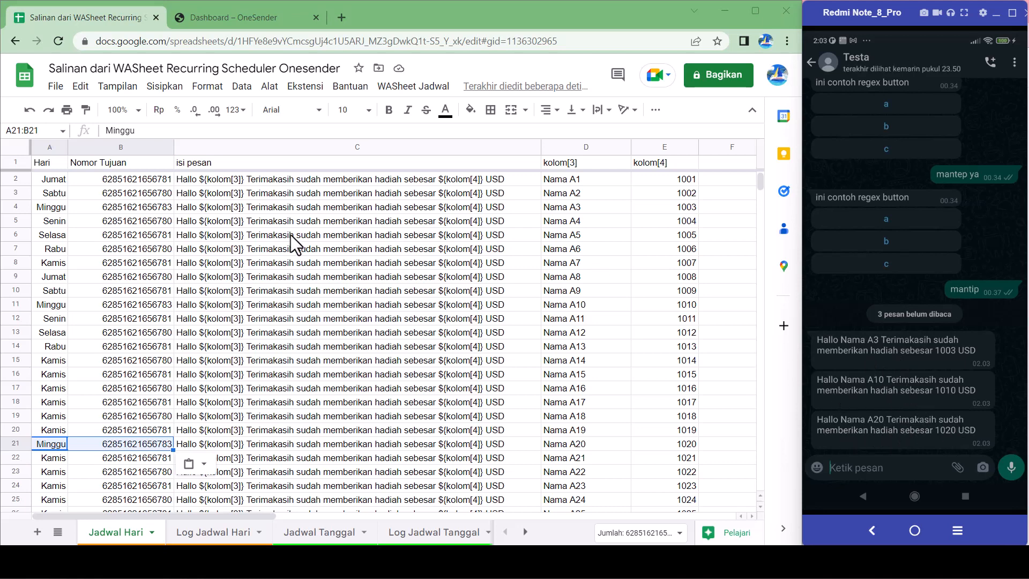
# - Compare the day, destination number, message template, name and amount of the Minggu rows 4, 11 and 21 with the received WhatsApp messages
pyautogui.click(15, 206)
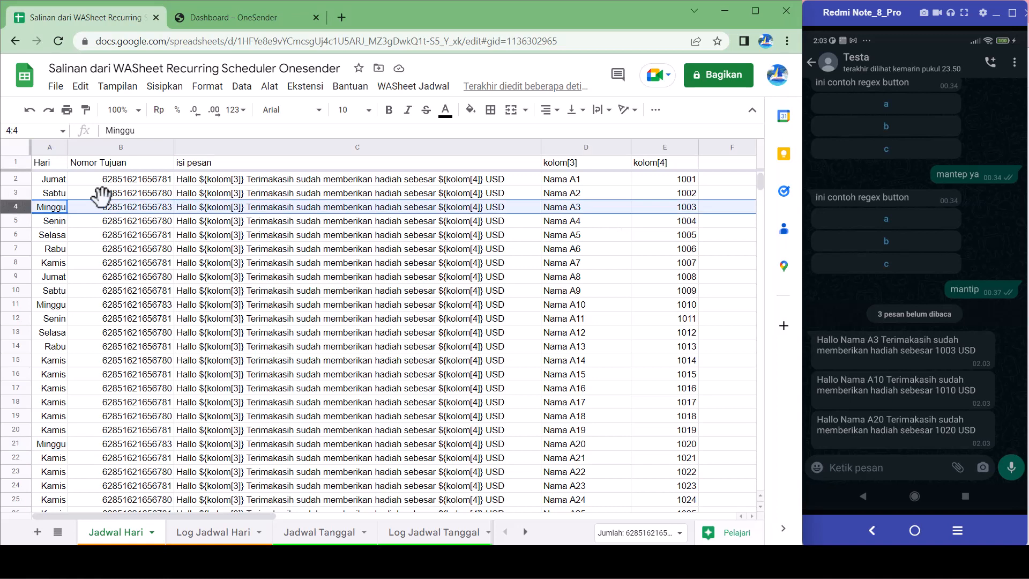
pyautogui.click(213, 210)
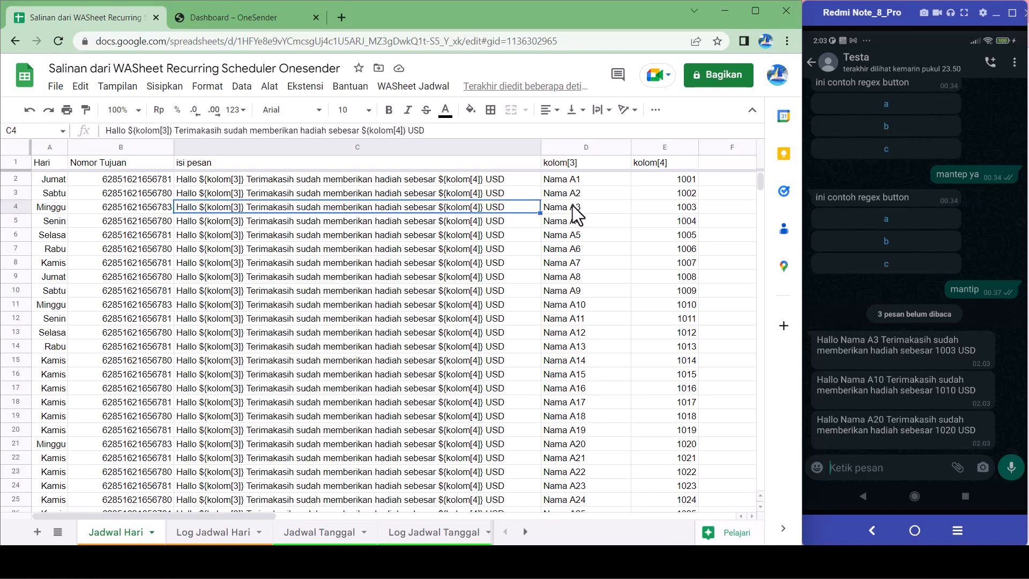
pyautogui.click(671, 208)
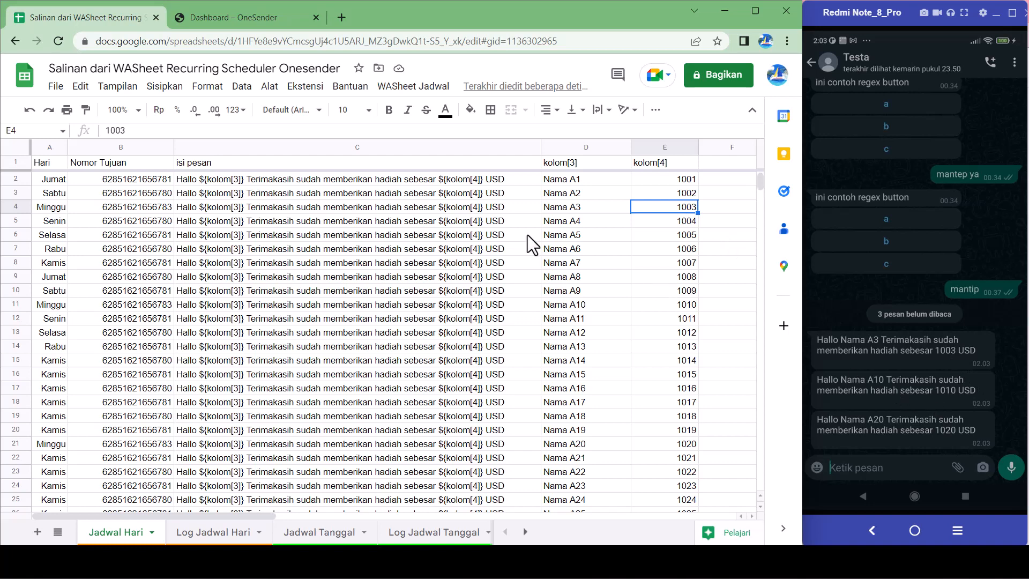
pyautogui.click(17, 302)
pyautogui.click(43, 303)
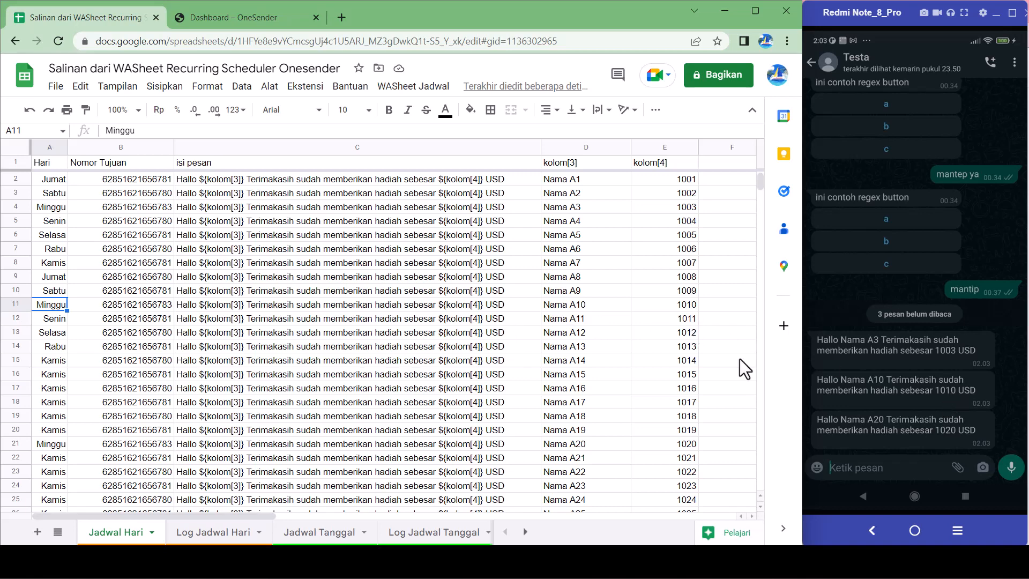
pyautogui.click(690, 305)
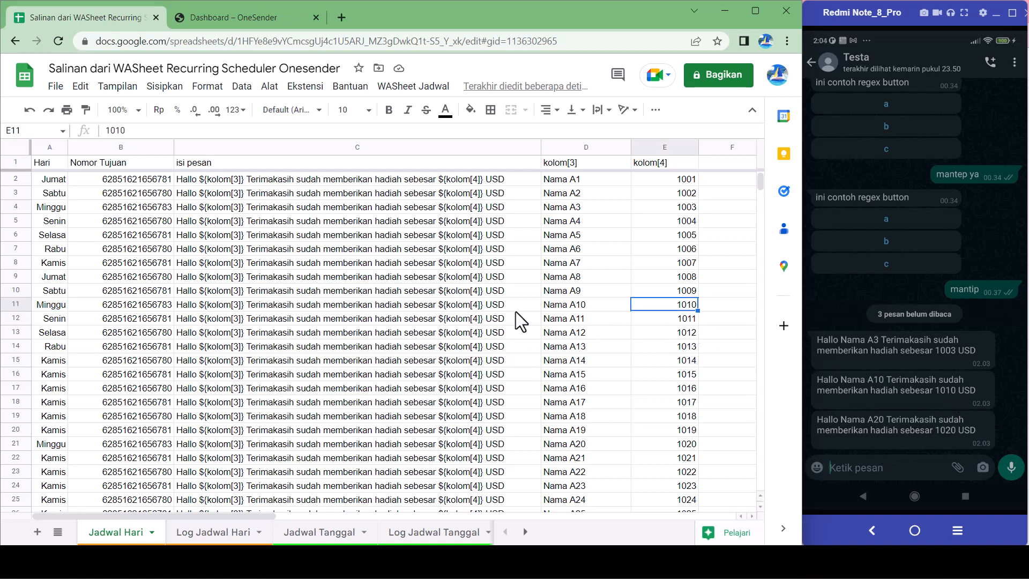
pyautogui.click(131, 211)
pyautogui.click(147, 308)
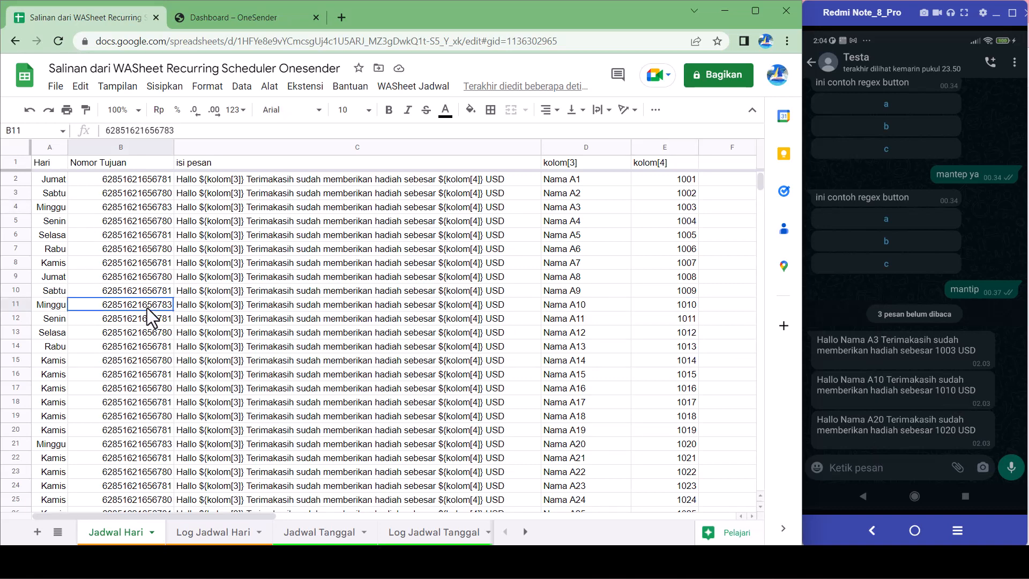
pyautogui.click(153, 362)
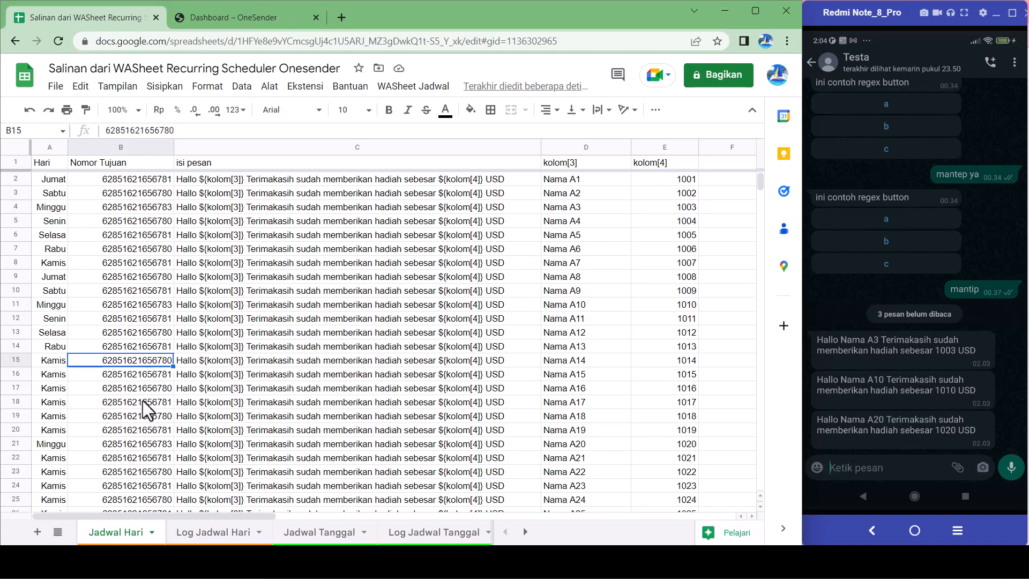
pyautogui.click(143, 444)
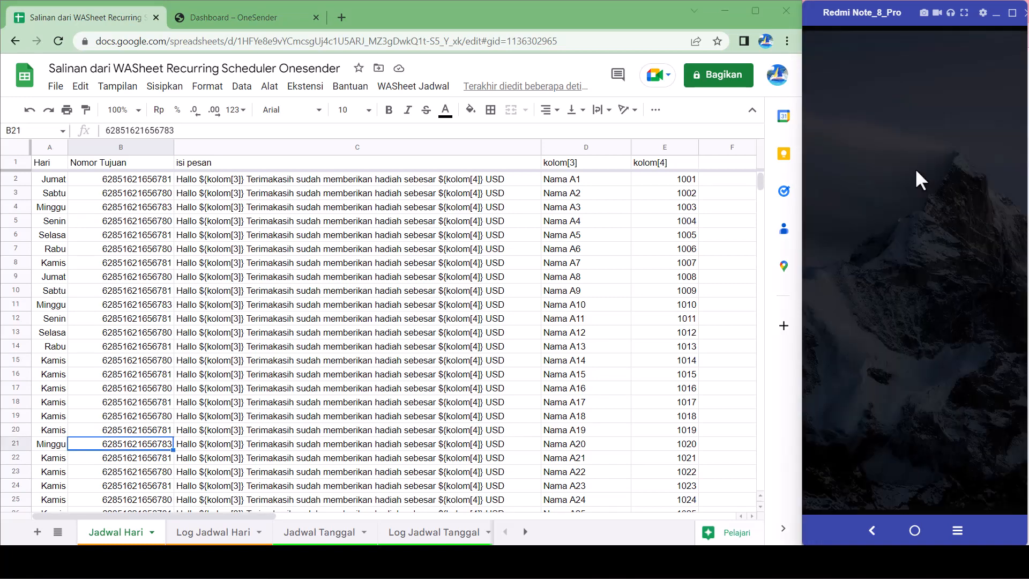
# - Bring the phone back to the received chat and check today's weekday in the system calendar against the Hari value in A21
pyautogui.moveTo(913, 421); pyautogui.dragTo(914, 30)
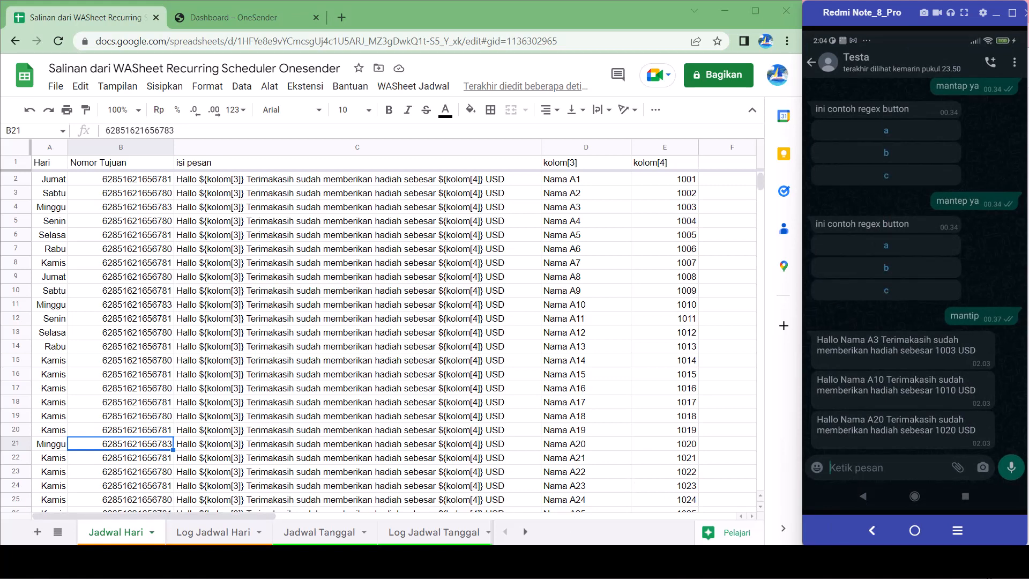
pyautogui.click(987, 565)
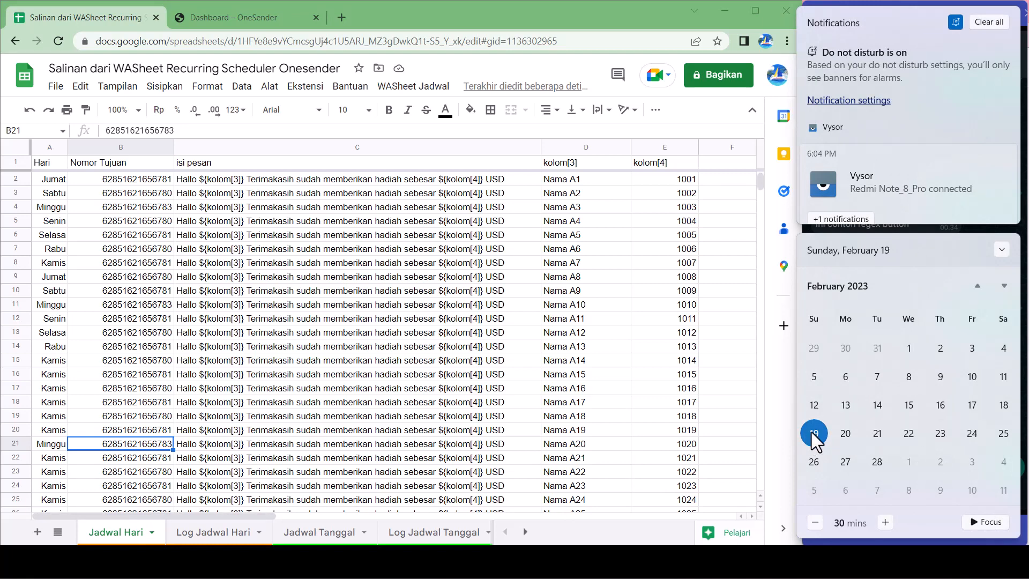
pyautogui.click(51, 446)
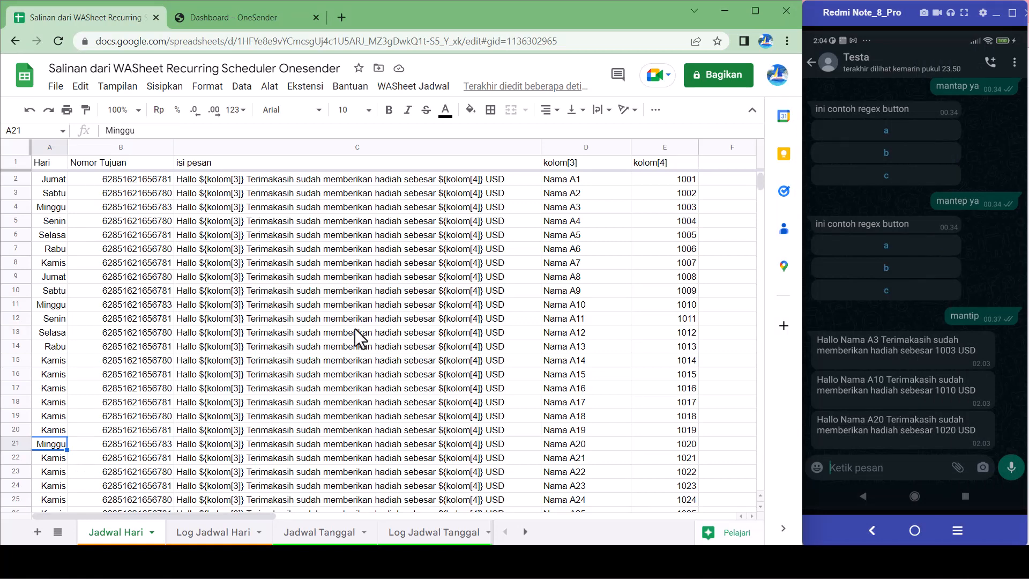
# - Show the Jadwal Tanggal sheet and check today's date in the system calendar
pyautogui.click(309, 541)
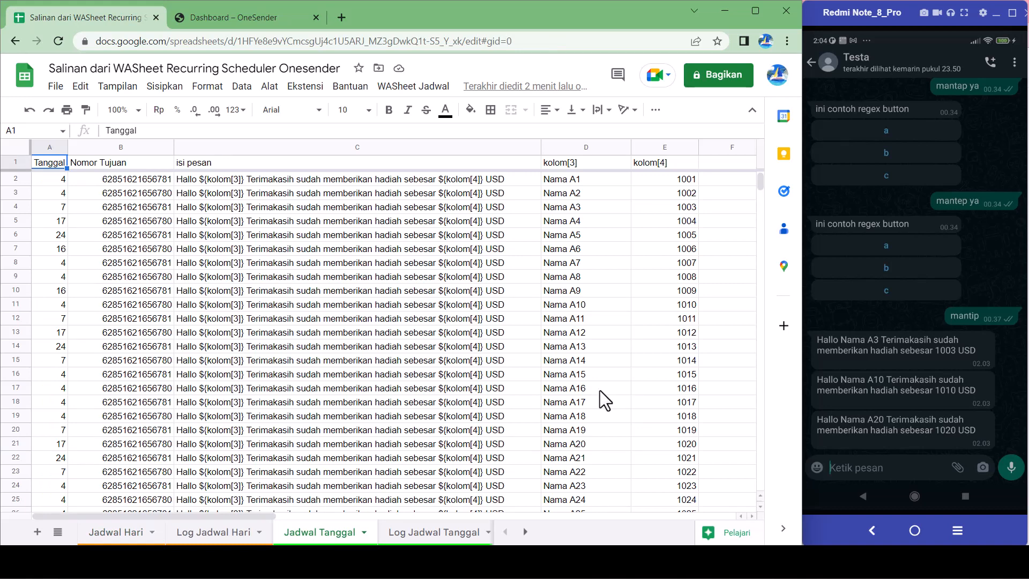
pyautogui.click(989, 564)
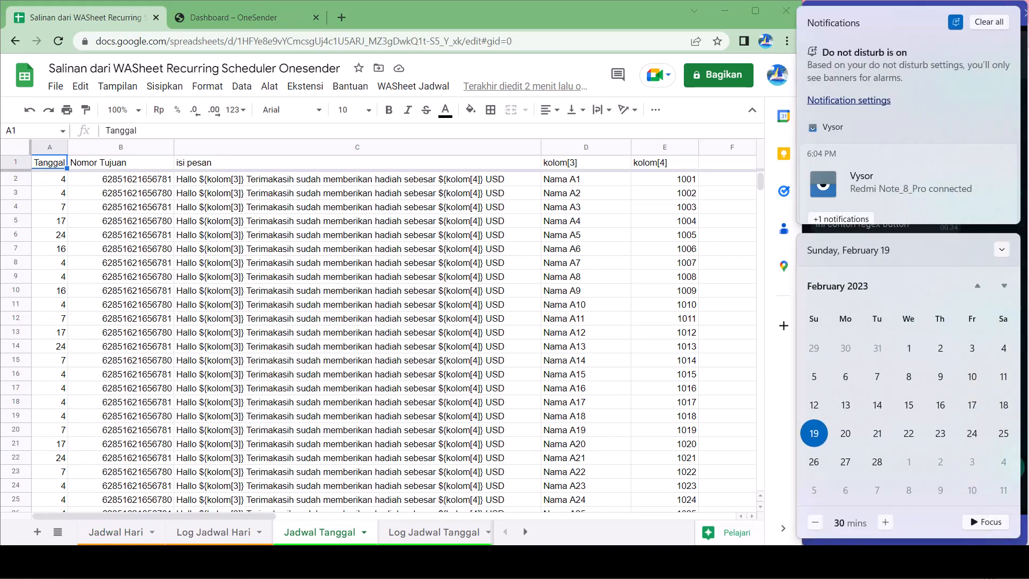
pyautogui.click(989, 564)
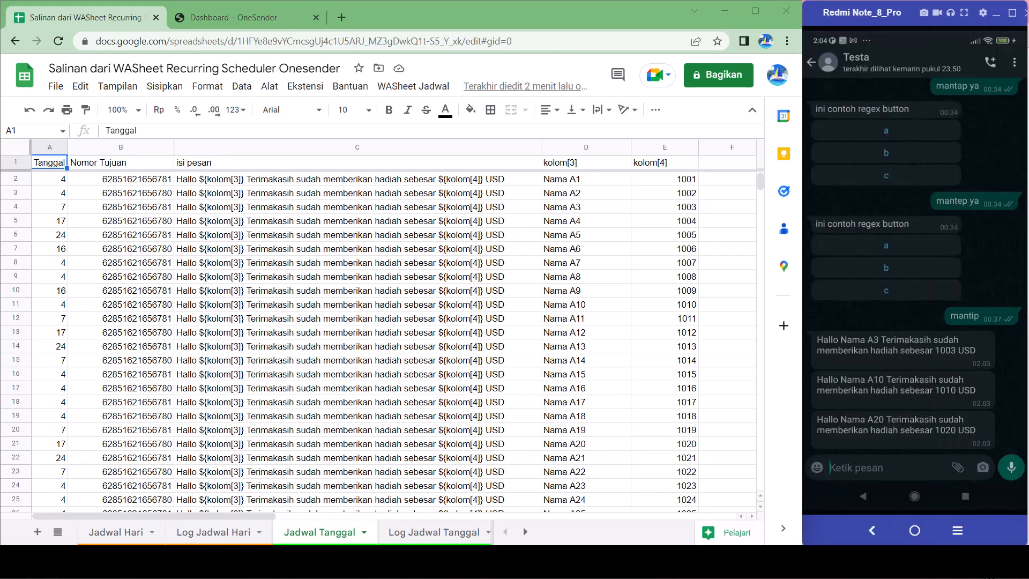
# - Search the Tanggal column of the Jadwal Tanggal sheet for the date 19 with find and replace
pyautogui.click(70, 417)
pyautogui.scroll(-2, 70, 414)
pyautogui.scroll(1, 69, 414)
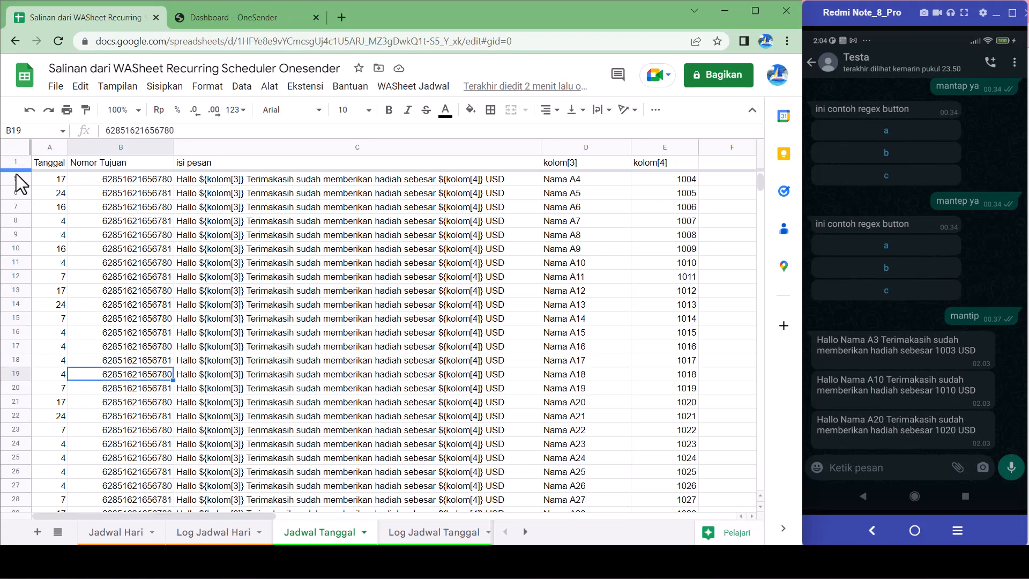
pyautogui.click(52, 147)
pyautogui.hotkey('ctrl', 'f')
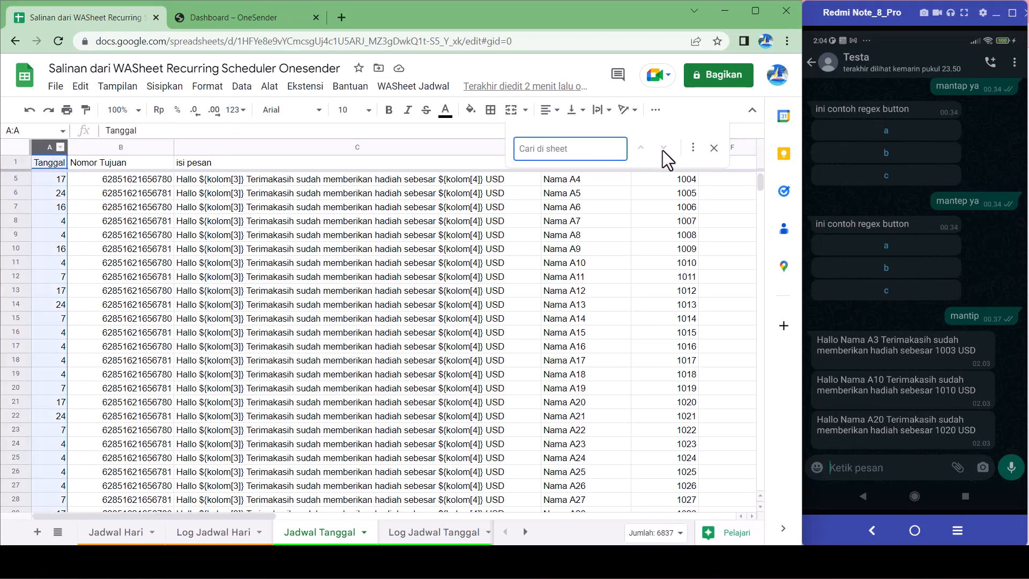
pyautogui.hotkey('ctrl', 'h')
pyautogui.write('1')
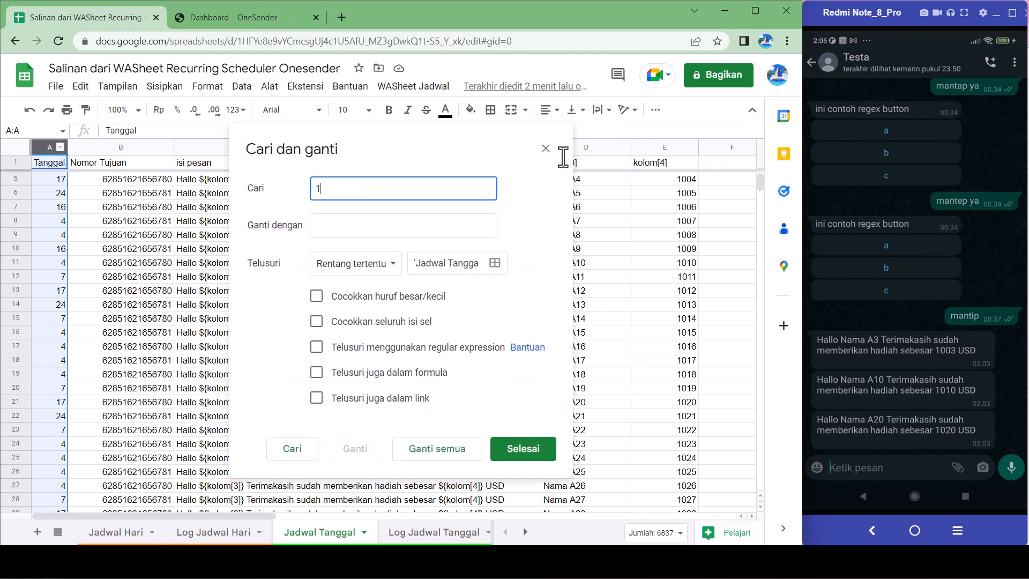
pyautogui.write('9')
pyautogui.click(389, 267)
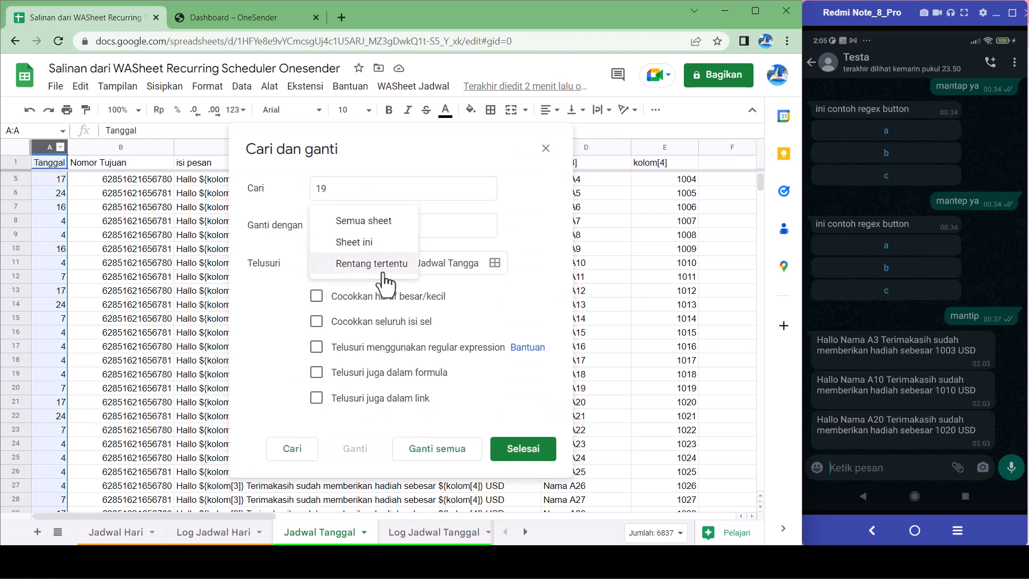
pyautogui.click(382, 271)
pyautogui.click(273, 451)
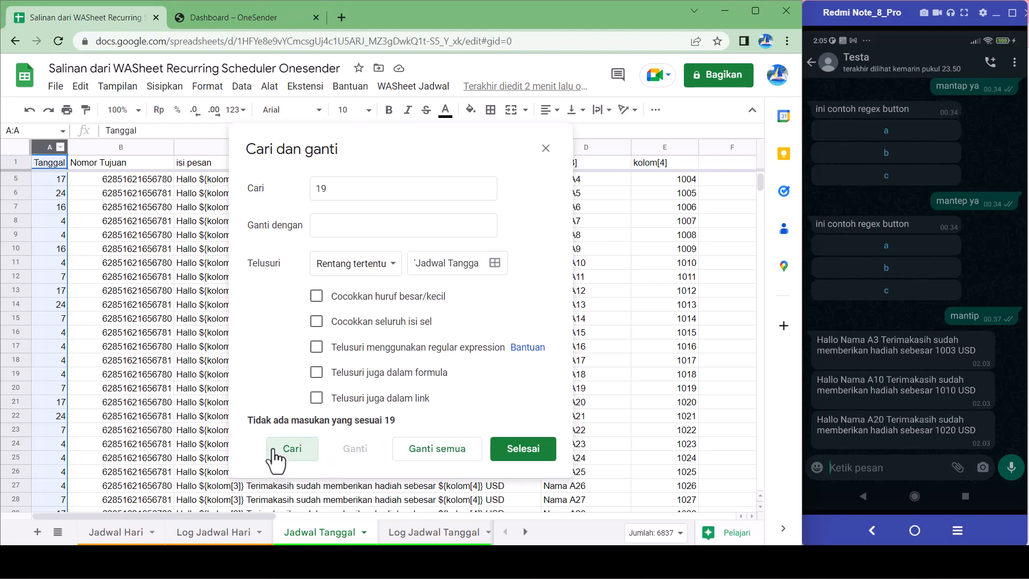
pyautogui.click(546, 149)
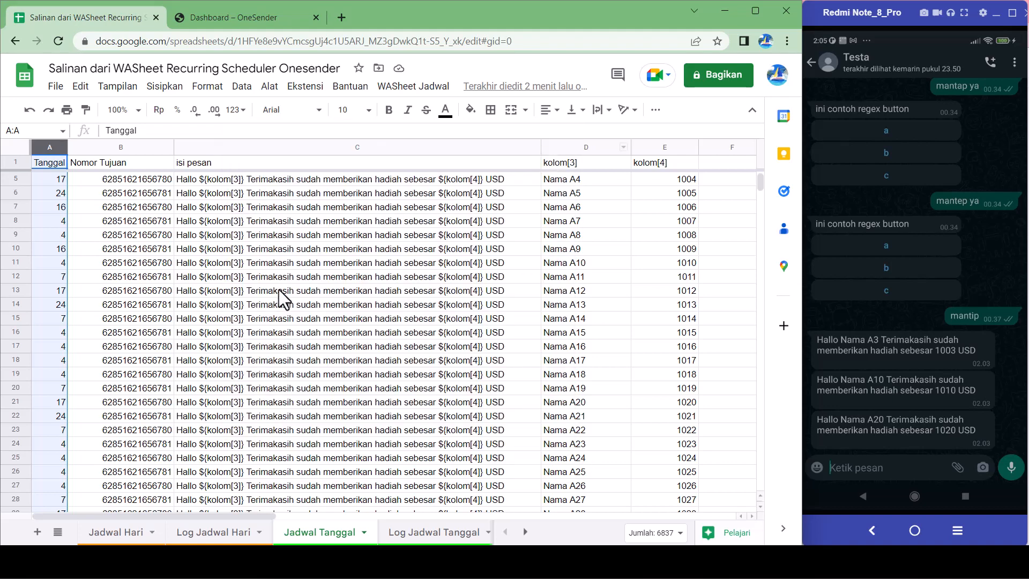
# - Change the last digit of the destination number in B9 to 3 and set the Tanggal in A9 to 19
pyautogui.doubleClick(164, 236)
pyautogui.press('BackSpace')
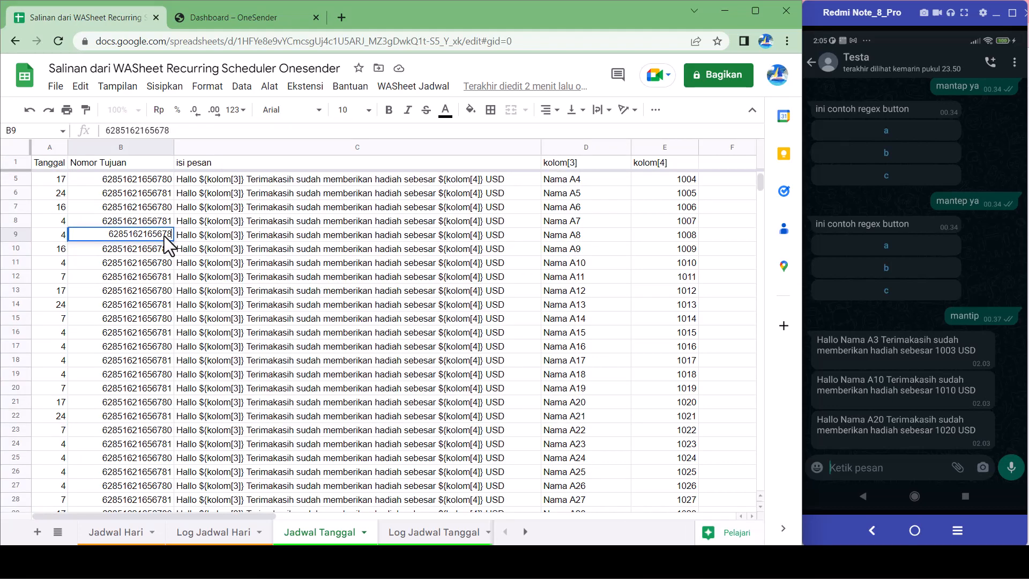
pyautogui.write('3')
pyautogui.click(59, 237)
pyautogui.write('19')
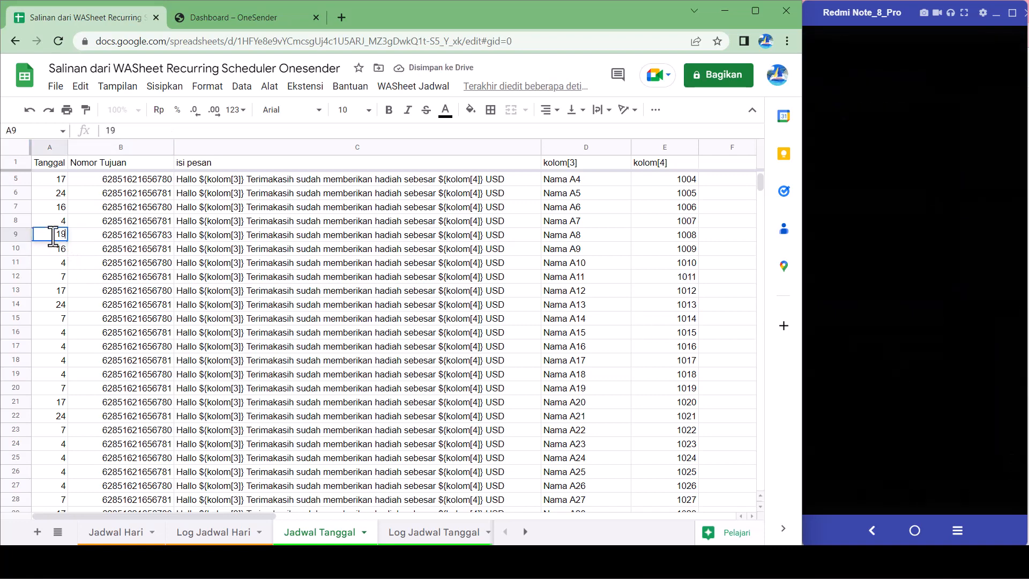
pyautogui.click(134, 251)
pyautogui.click(58, 234)
pyautogui.press('capslock')
pyautogui.press('Right')
pyautogui.press('Right')
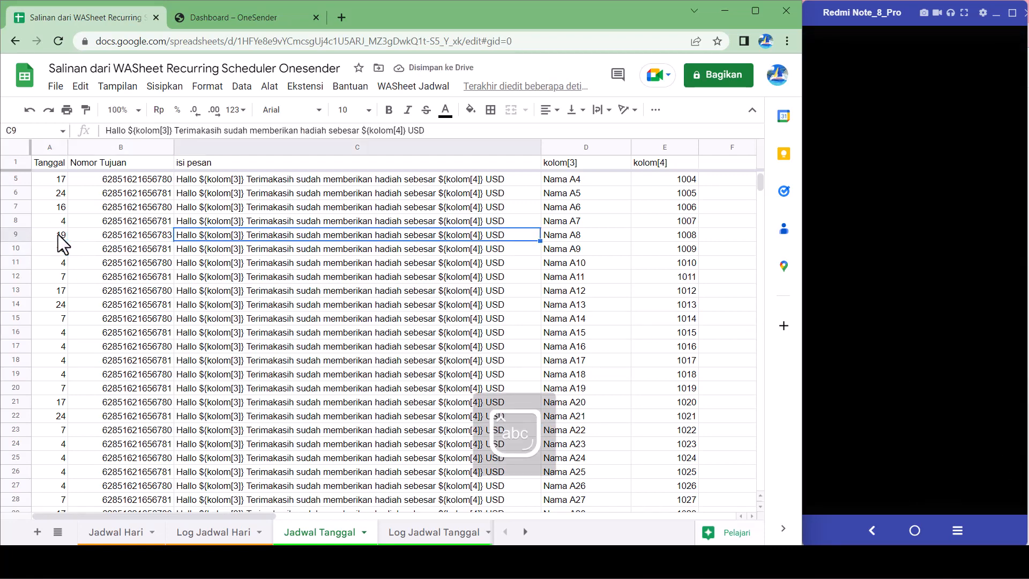
pyautogui.press('Left')
pyautogui.press('Left')
pyautogui.press('Right')
pyautogui.press('Delete')
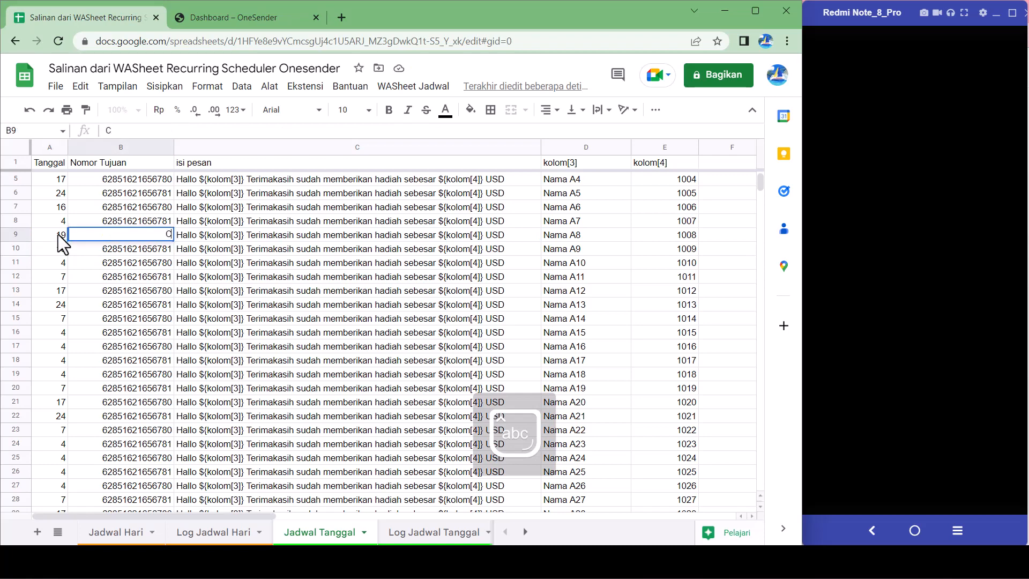
pyautogui.hotkey('ctrl', 'z')
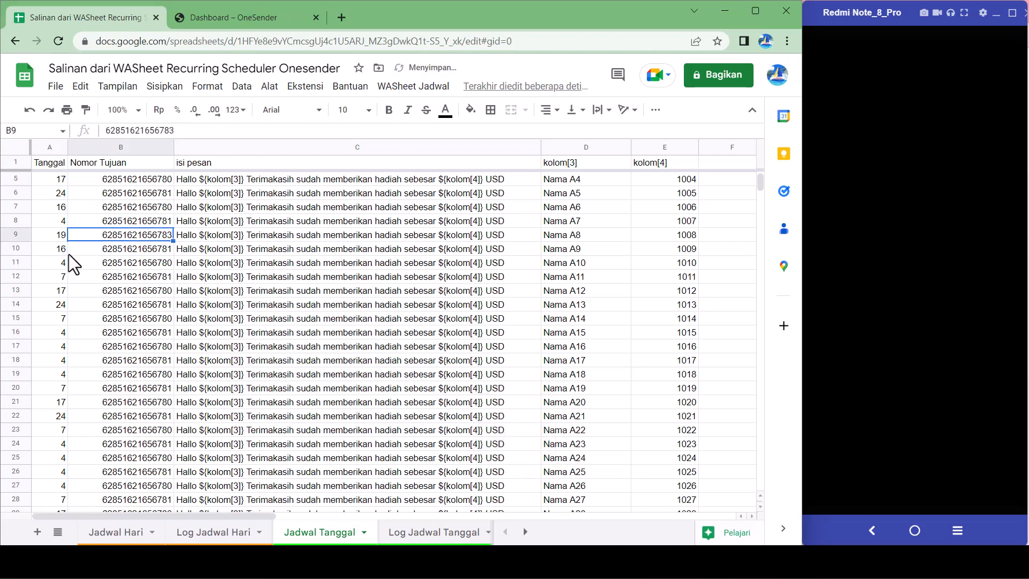
# - Copy the date and destination number from A9:B9 into A99:B99 of the Jadwal Tanggal sheet
pyautogui.click(51, 231)
pyautogui.hotkey('shift', 'Right')
pyautogui.hotkey('ctrl', 'c')
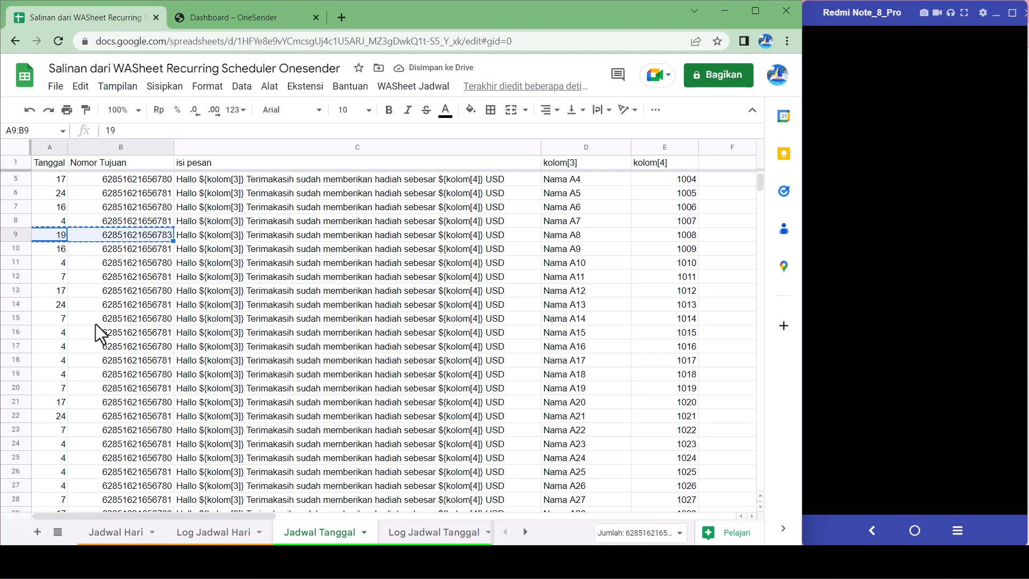
pyautogui.scroll(-7, 95, 324)
pyautogui.scroll(-13, 95, 324)
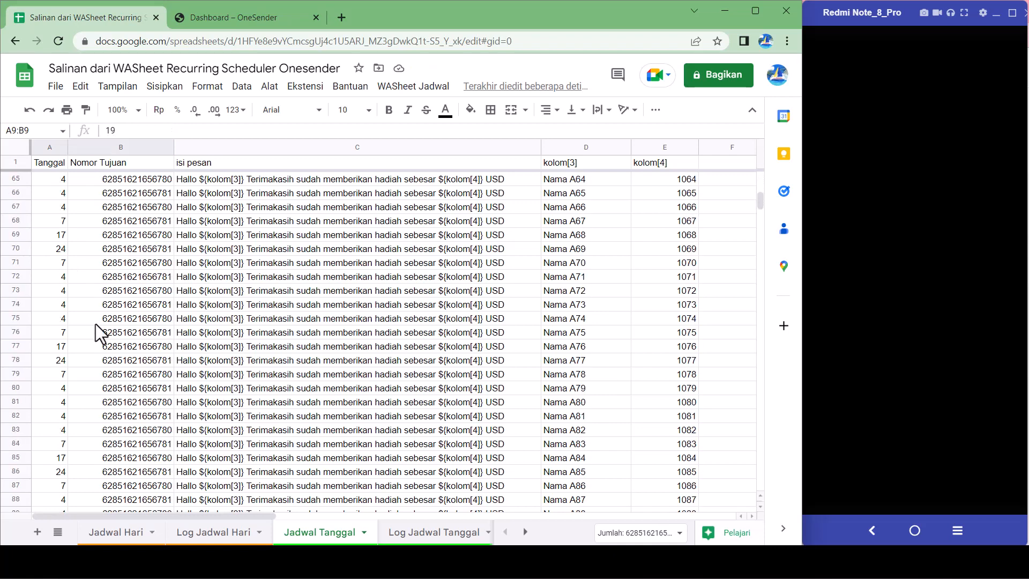
pyautogui.click(51, 385)
pyautogui.hotkey('ctrl', 'v')
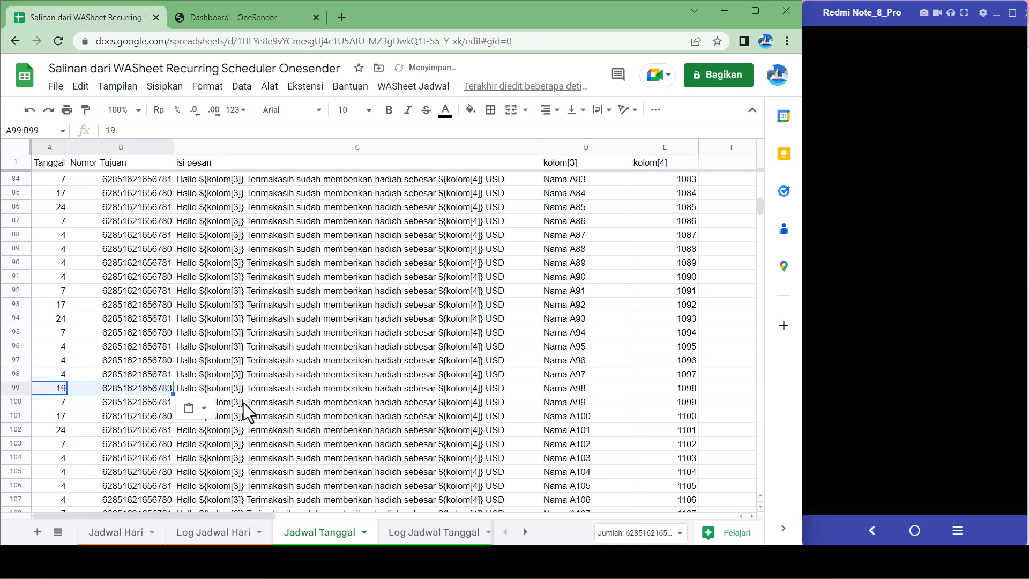
pyautogui.click(338, 343)
# - Wake and unlock the mirrored phone to show its chat, and run Test Kirim Jadwal Tanggal from the spreadsheet
pyautogui.click(940, 86)
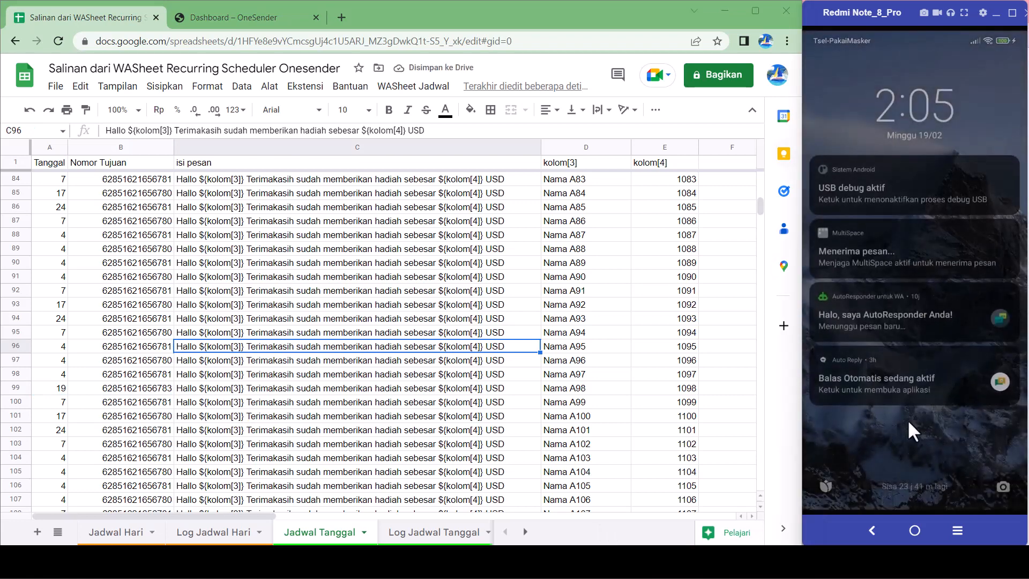
pyautogui.moveTo(908, 419); pyautogui.dragTo(905, 20)
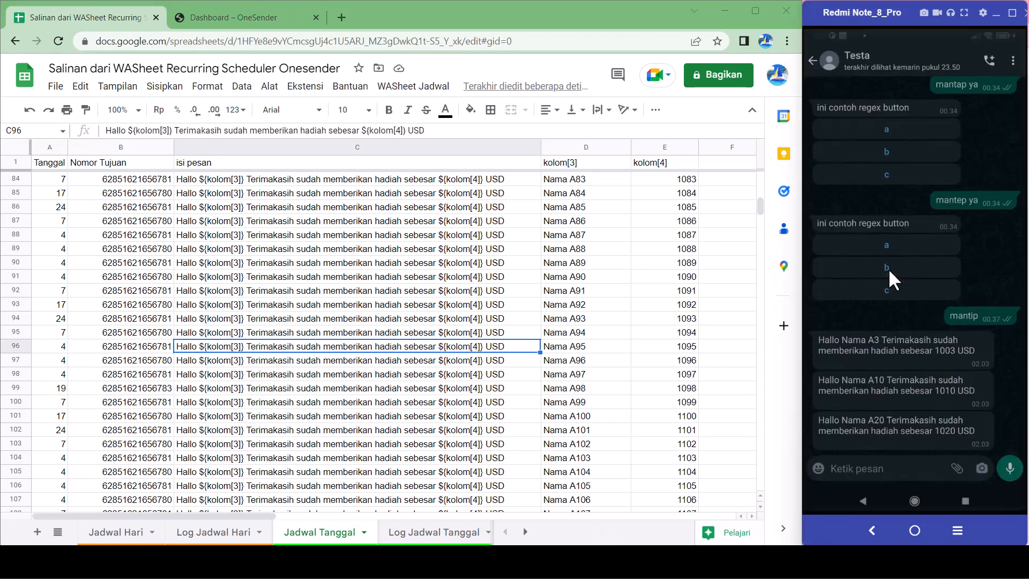
pyautogui.click(412, 86)
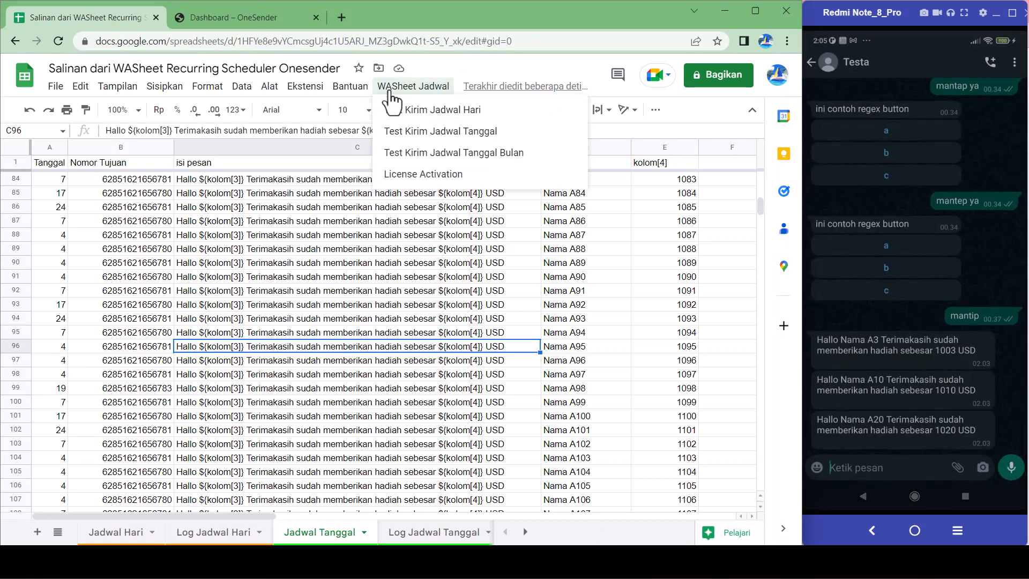
pyautogui.click(416, 135)
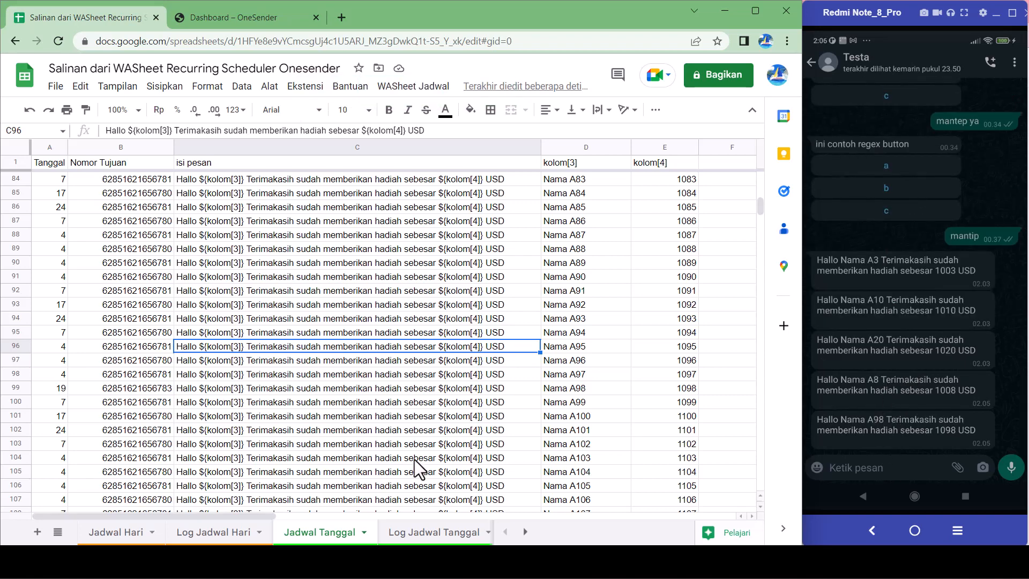
# - Check the sending records in the Log Jadwal Tanggal, Log Jadwal Hari and Log Jadwal Tanggal Bulan sheets
pyautogui.click(437, 533)
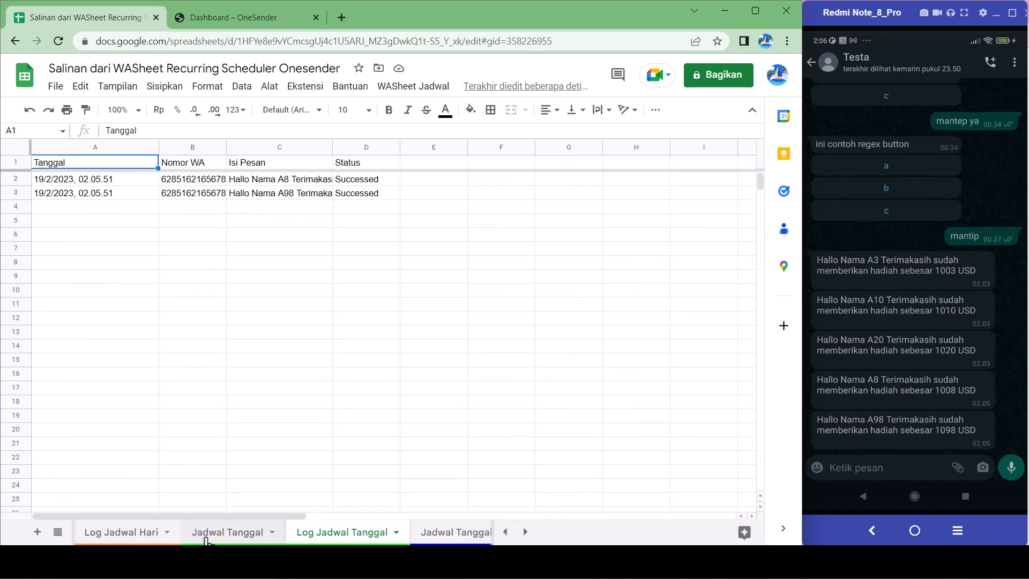
pyautogui.click(124, 533)
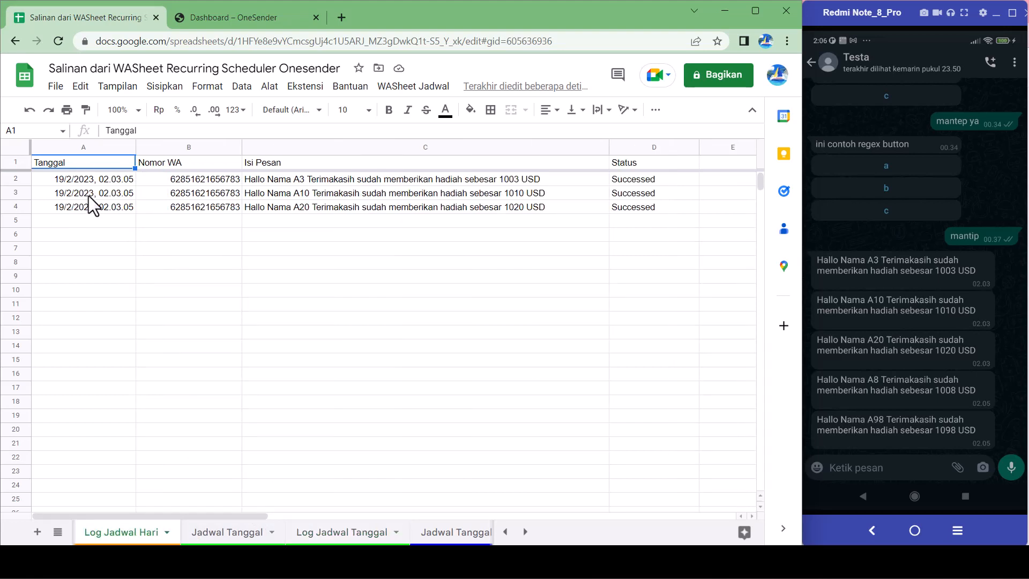
pyautogui.hscroll(3, 394, 536)
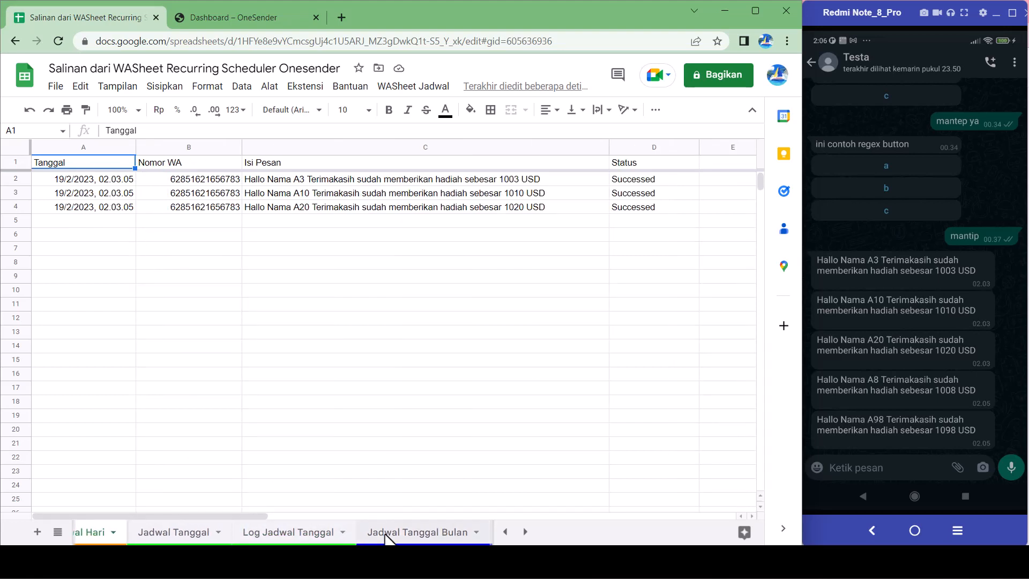
pyautogui.hscroll(3, 343, 536)
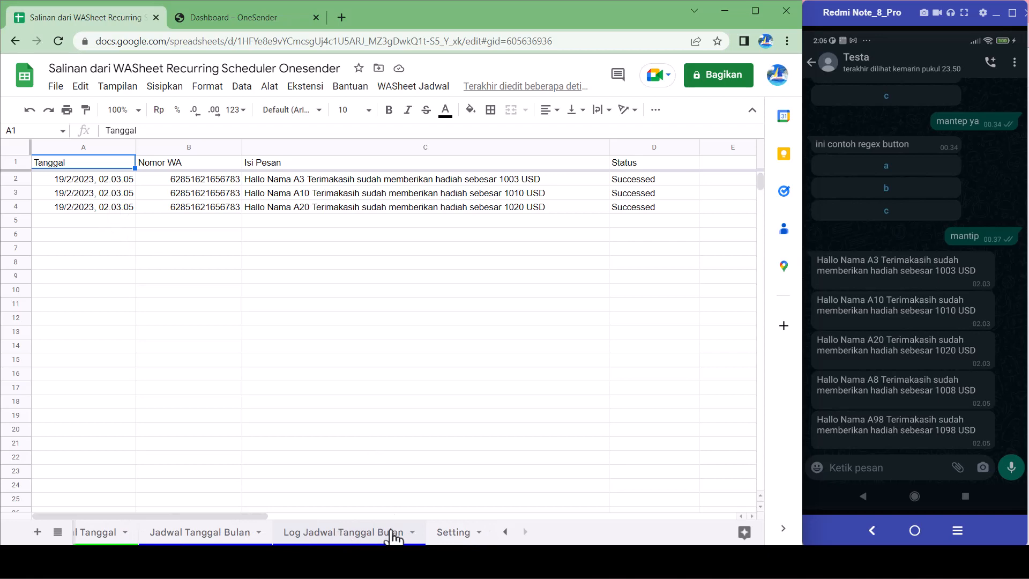
pyautogui.click(332, 538)
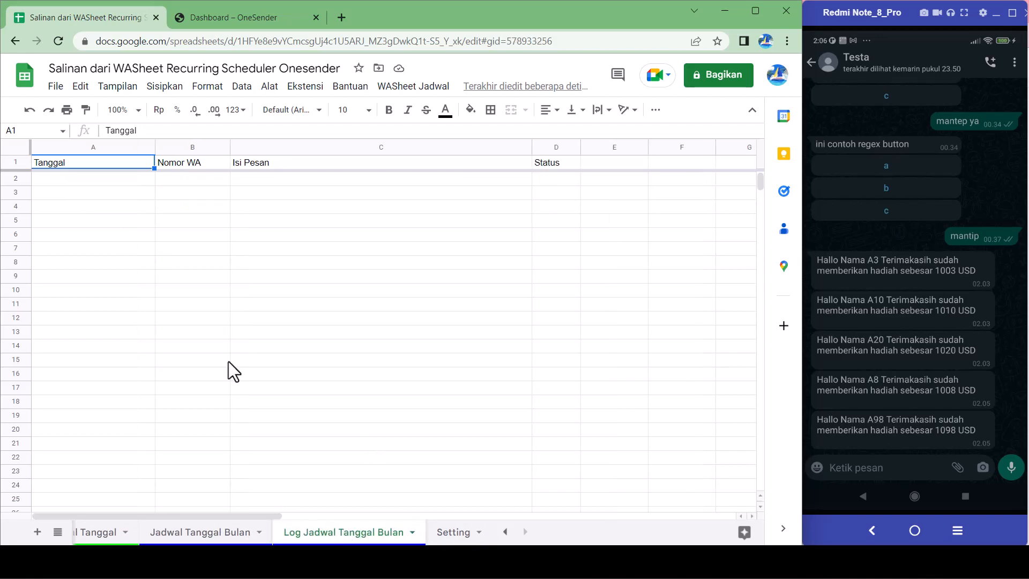
# - Copy the destination number from B86 of Jadwal Tanggal into B5, the 19/2 row of Jadwal Tanggal Bulan
pyautogui.click(239, 536)
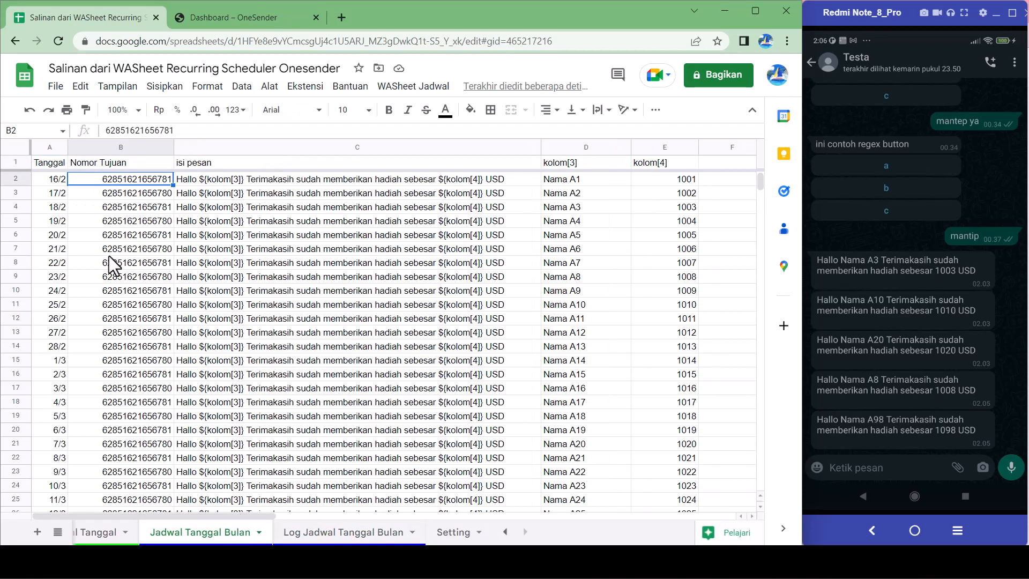
pyautogui.hscroll(-2, 161, 534)
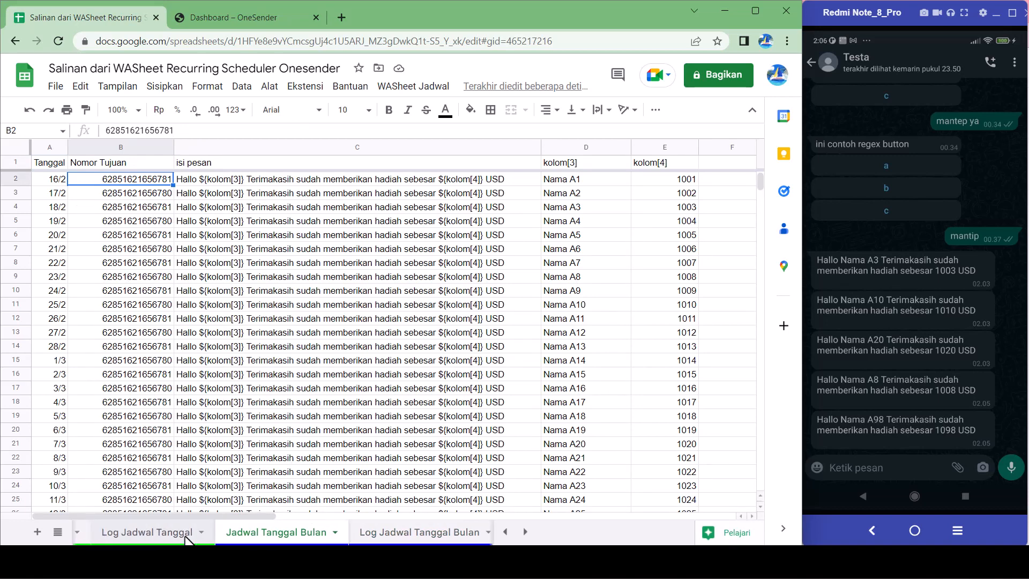
pyautogui.hscroll(-3, 175, 536)
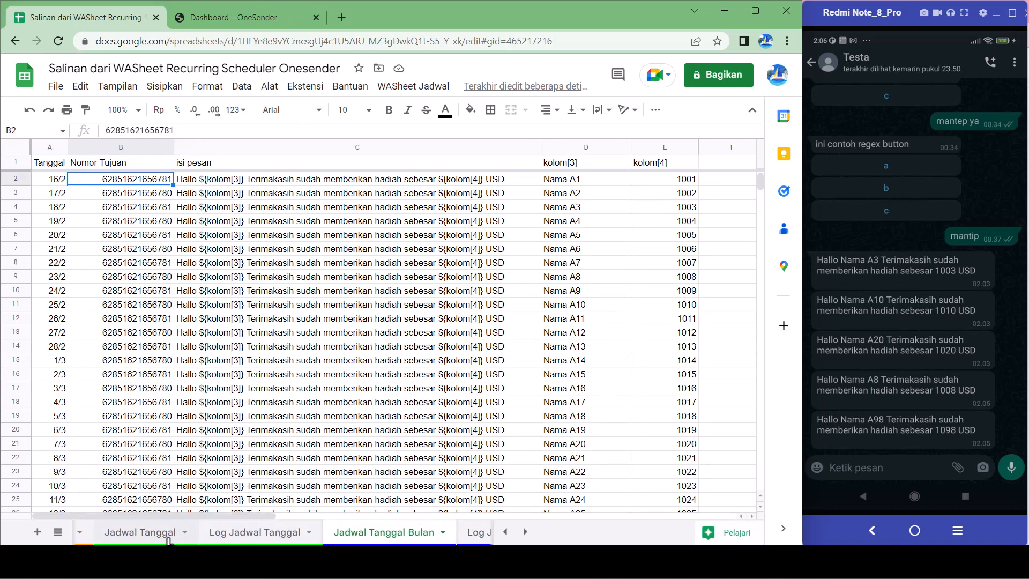
pyautogui.click(168, 535)
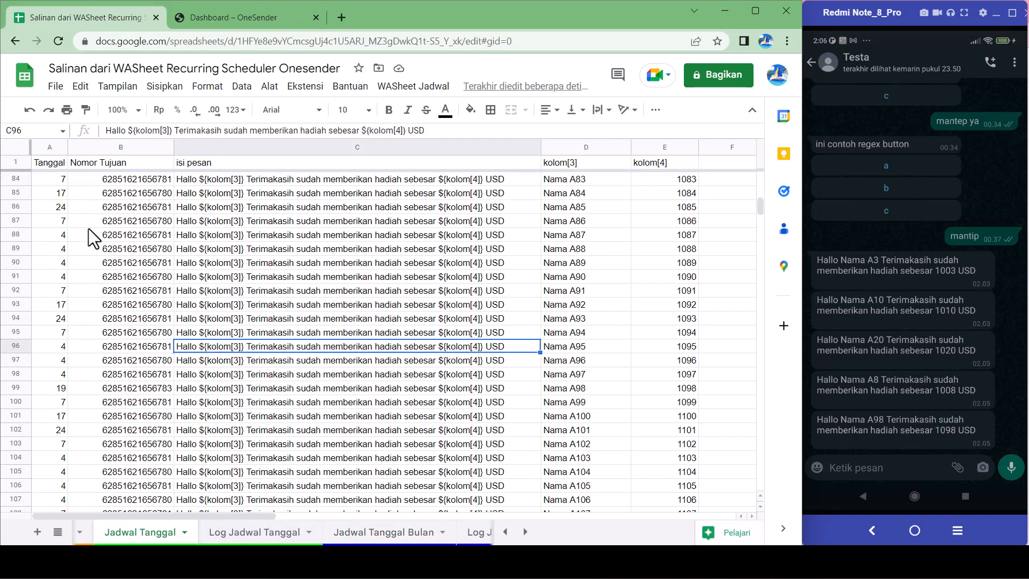
pyautogui.click(117, 211)
pyautogui.hotkey('ctrl', 'c')
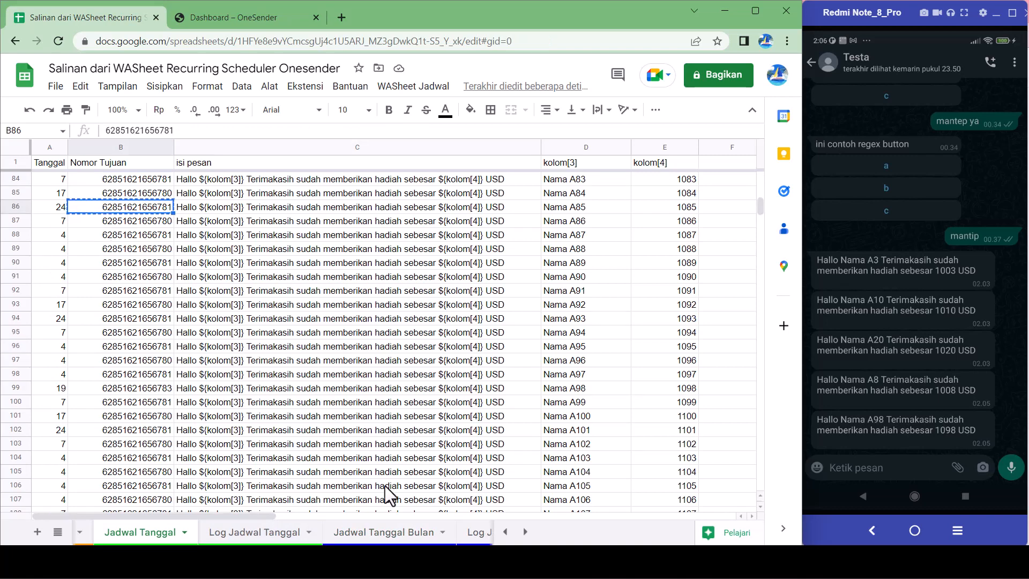
pyautogui.click(402, 535)
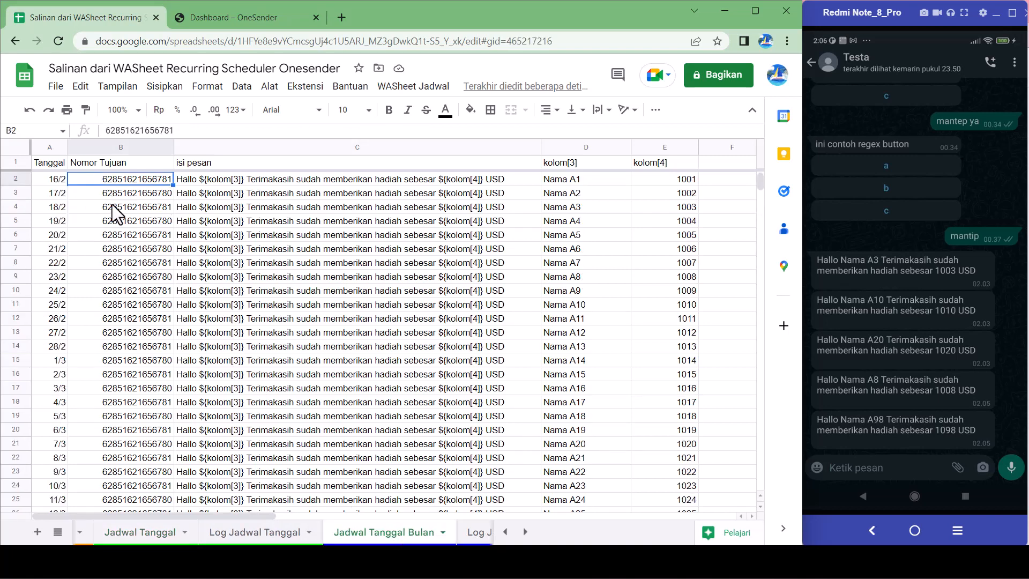
pyautogui.click(100, 224)
pyautogui.hotkey('ctrl', 'v')
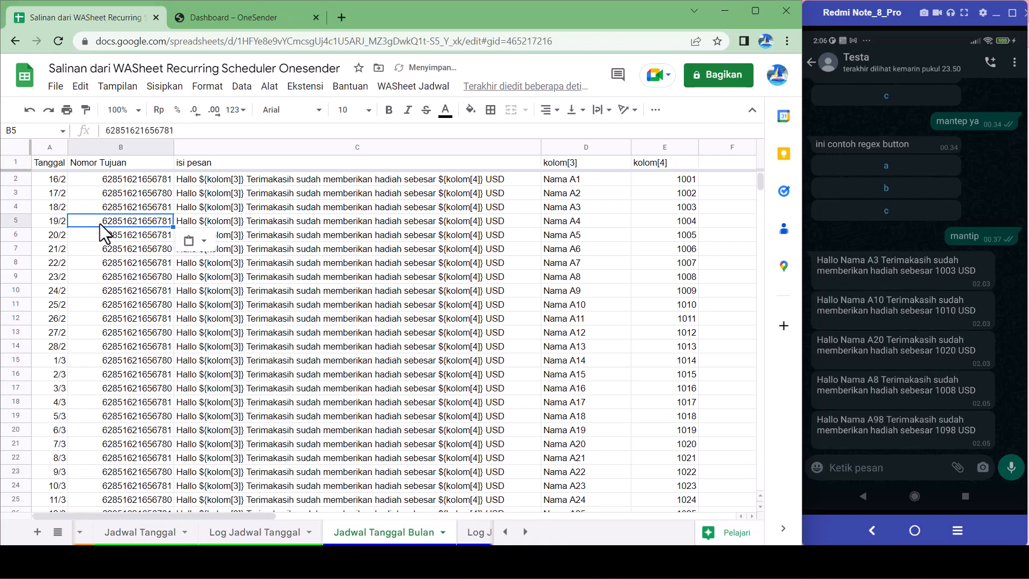
# - Change the last digit of the destination number in B5 of Jadwal Tanggal Bulan to 3
pyautogui.doubleClick(149, 219)
pyautogui.press('BackSpace')
pyautogui.write('3')
pyautogui.press('Return')
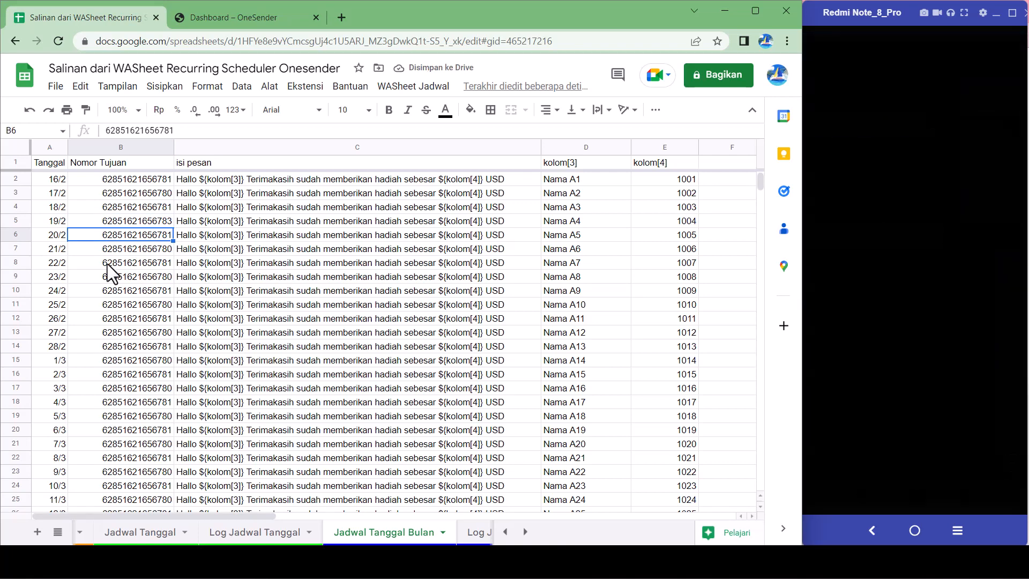
# - Copy the date 19/02/2023 and destination number from A5:B5 into A6:B6, and re-enter a 2 in A6's date
pyautogui.click(60, 223)
pyautogui.hotkey('shift', 'Right')
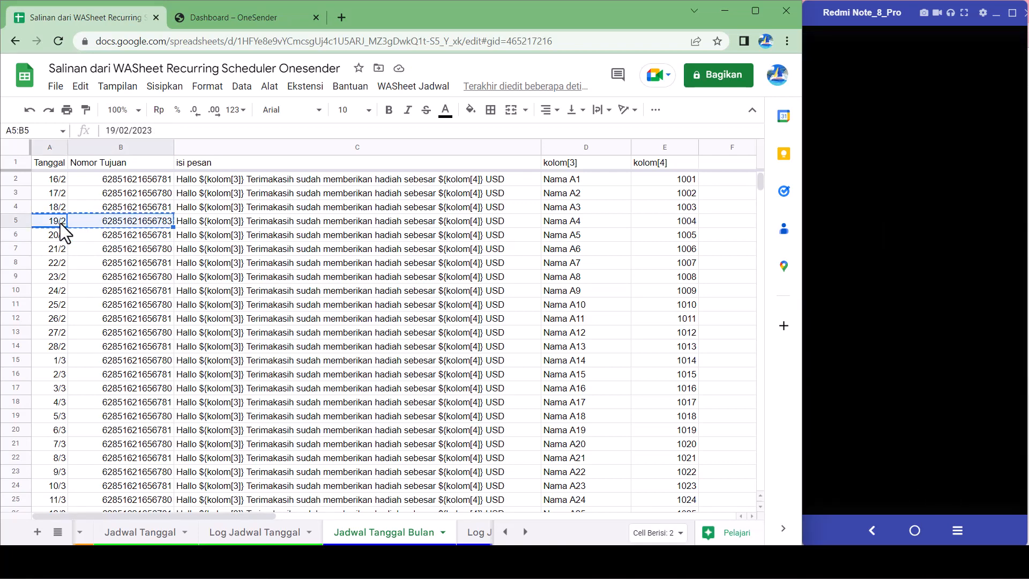
pyautogui.click(56, 233)
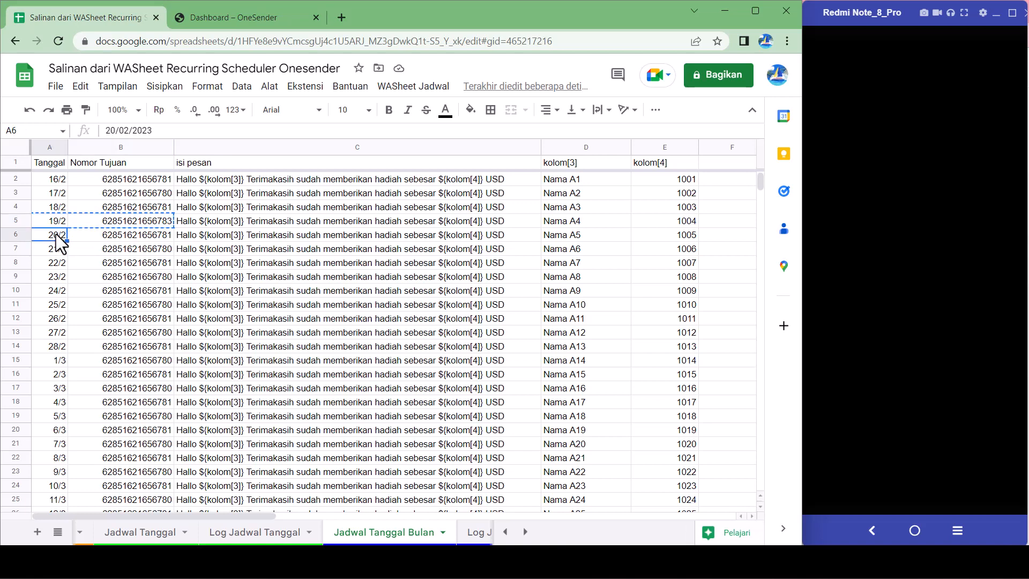
pyautogui.hotkey('ctrl', 'v')
pyautogui.doubleClick(60, 236)
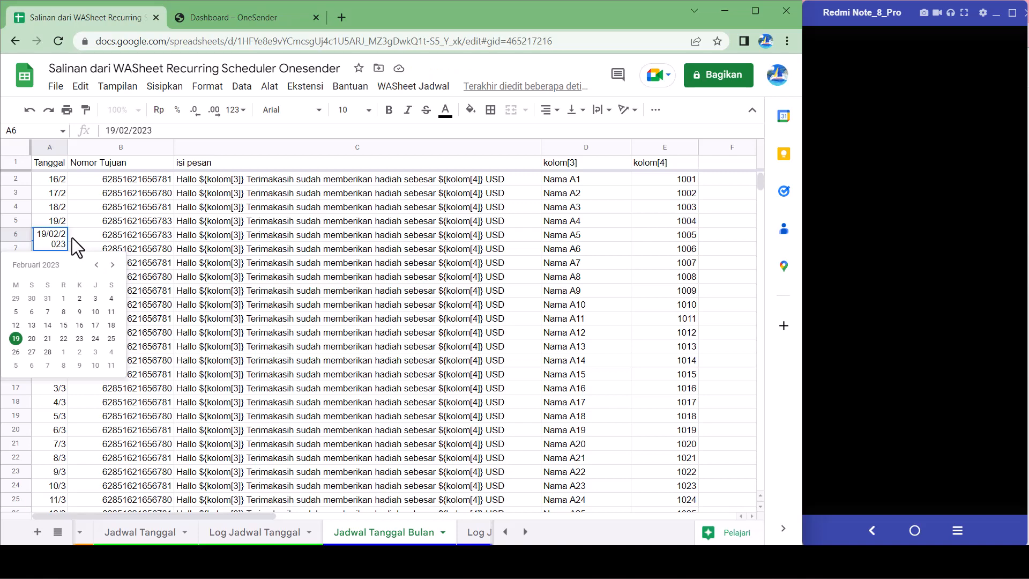
pyautogui.click(132, 132)
pyautogui.press('BackSpace')
pyautogui.write('2')
pyautogui.press('Return')
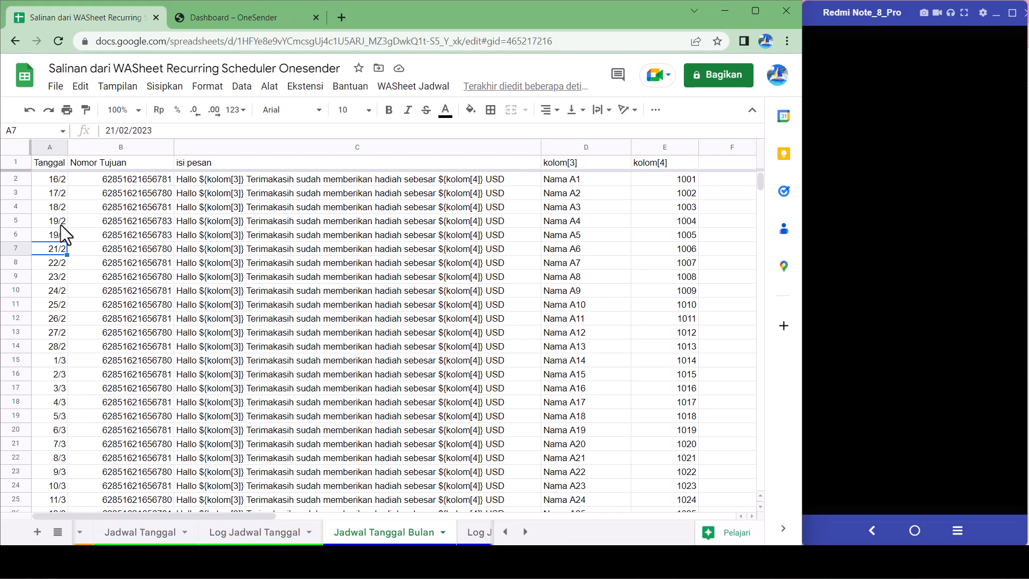
# - Check the Log Jadwal Tanggal Bulan sheet, and run the WASheet Jadwal sending of the Jadwal Tanggal Bulan messages
pyautogui.click(472, 533)
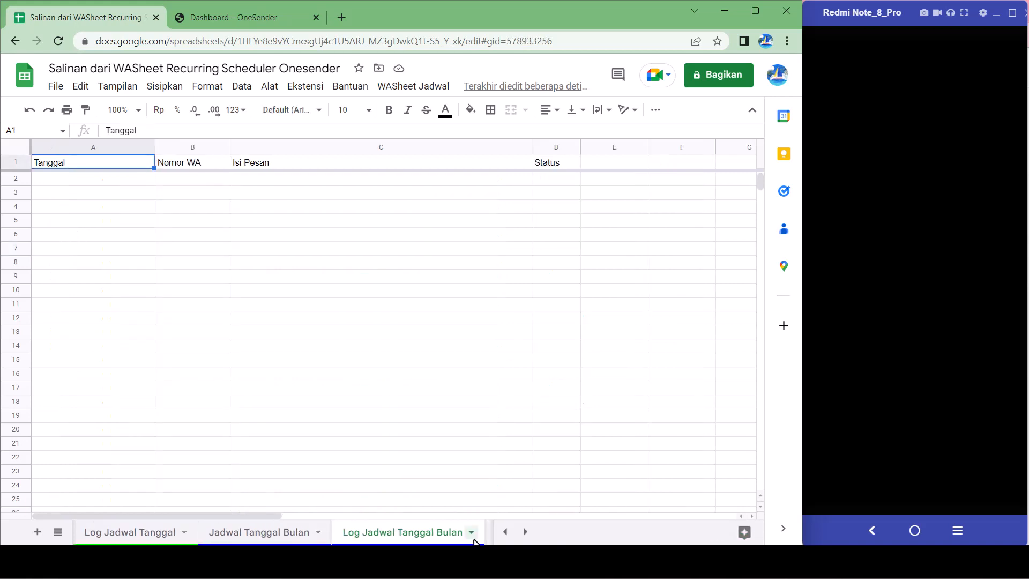
pyautogui.click(294, 532)
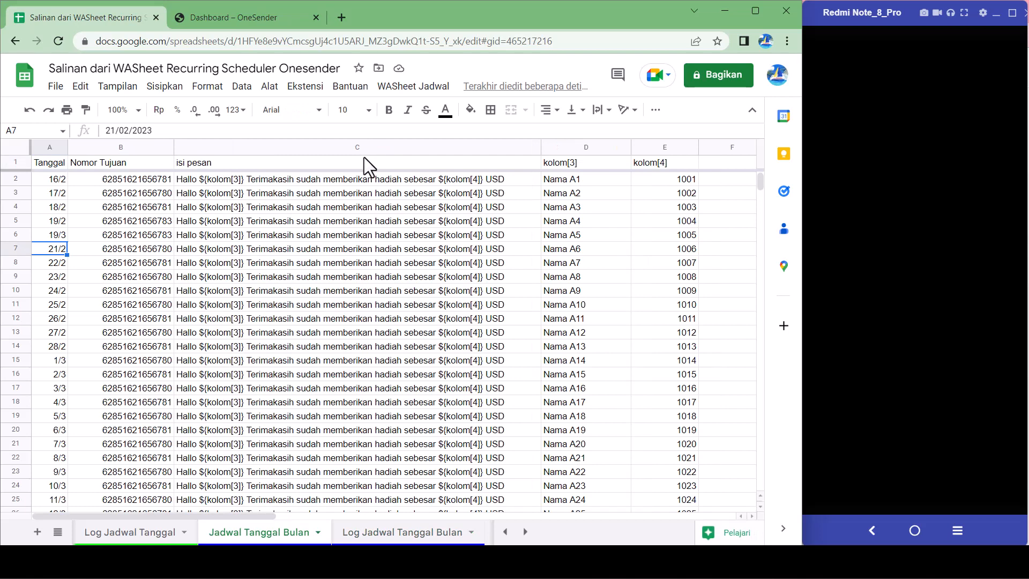
pyautogui.click(402, 85)
pyautogui.click(419, 156)
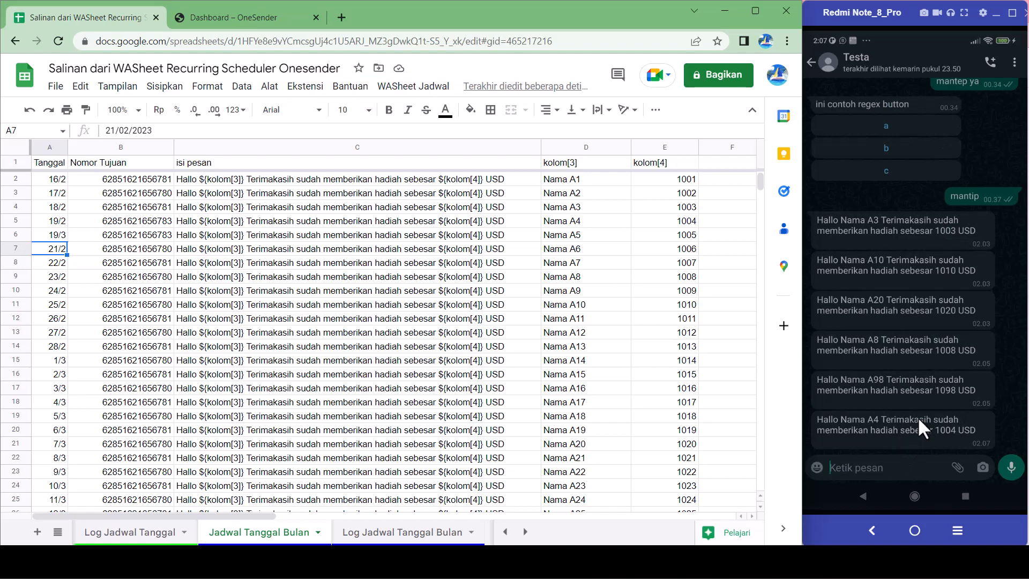
# - Compare the sending records in Log Jadwal Tanggal Bulan with the date and kolom[4] entries of Jadwal Tanggal Bulan
pyautogui.click(402, 531)
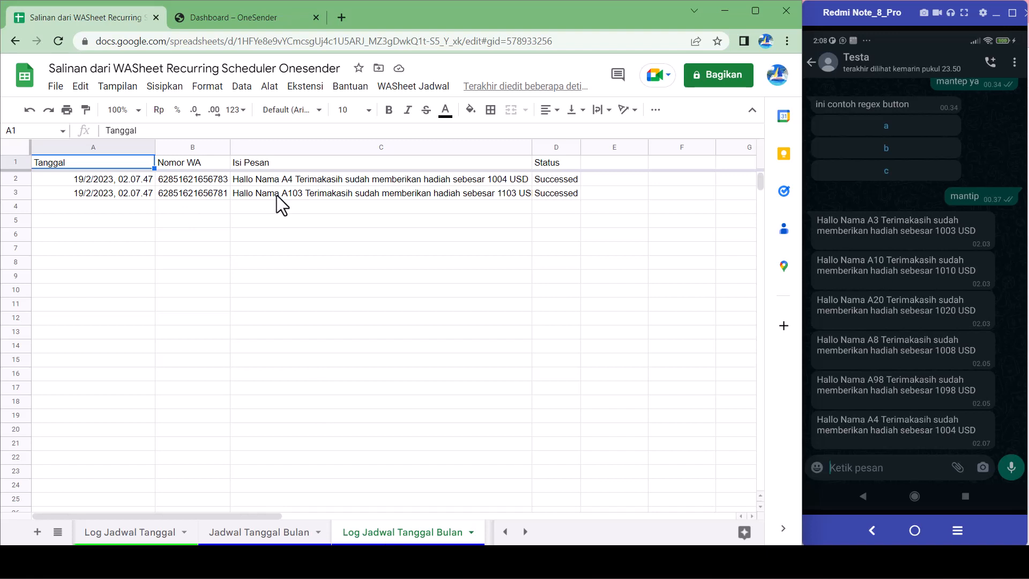
pyautogui.click(283, 533)
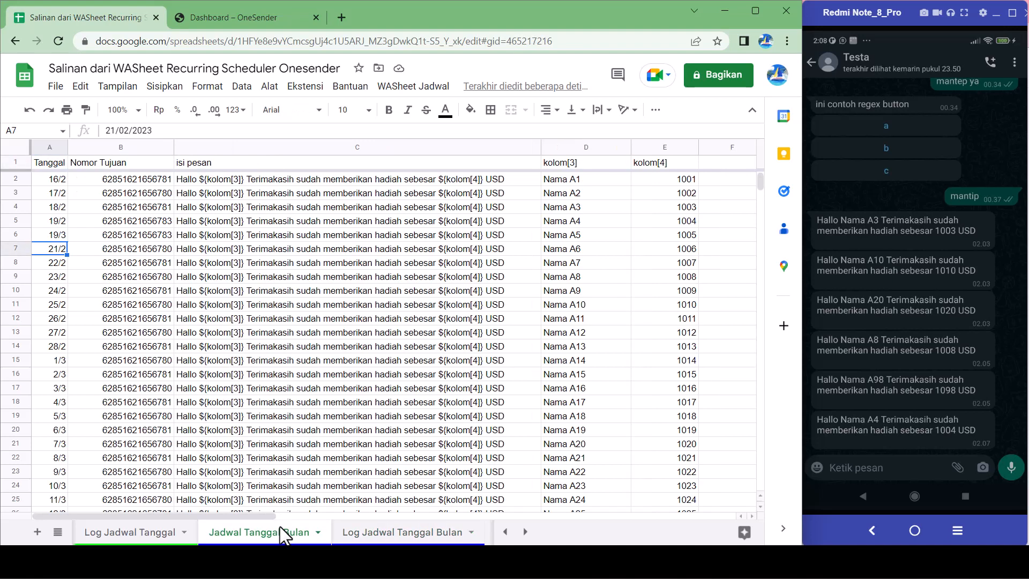
pyautogui.click(63, 223)
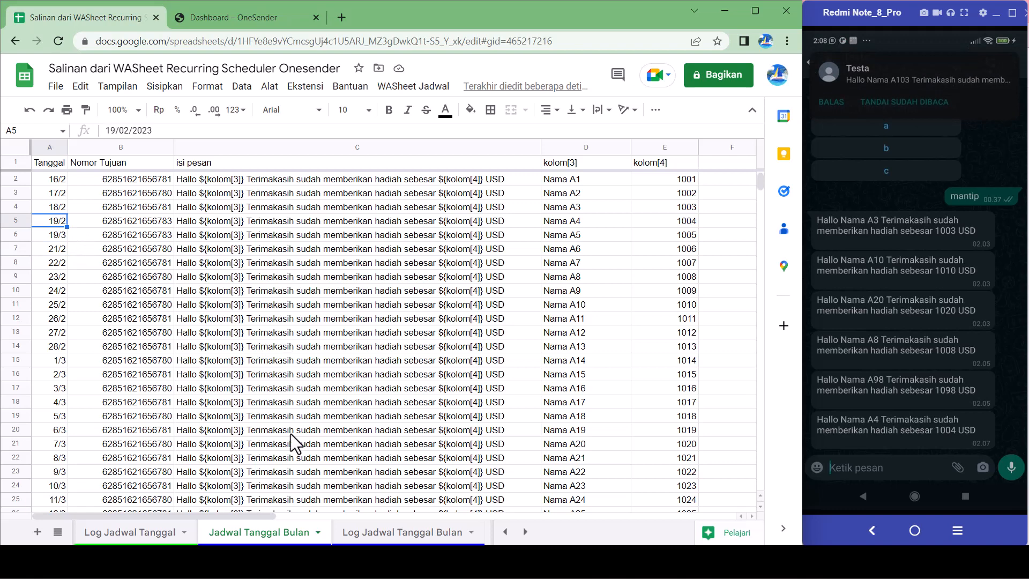
pyautogui.click(375, 533)
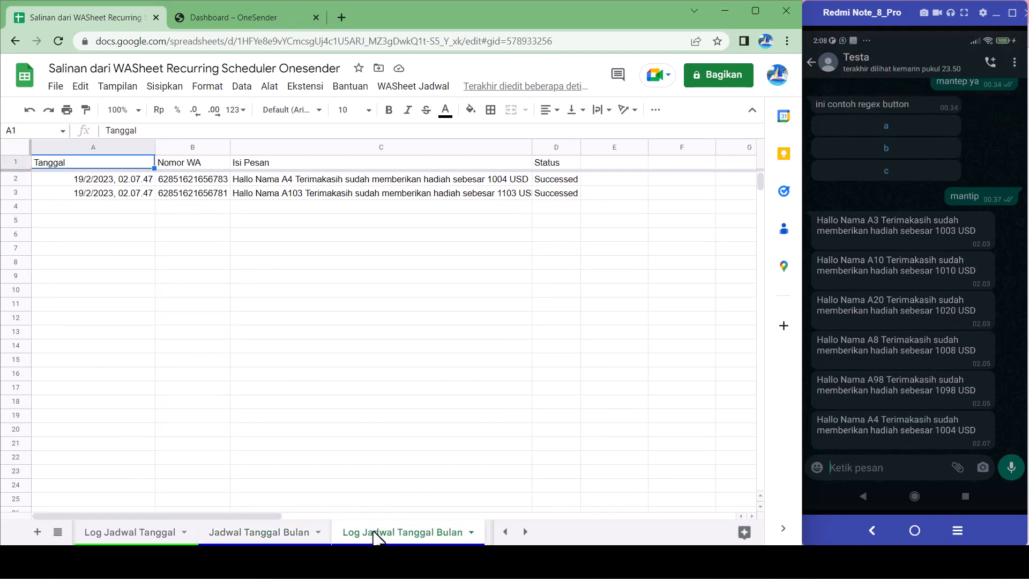
pyautogui.click(289, 532)
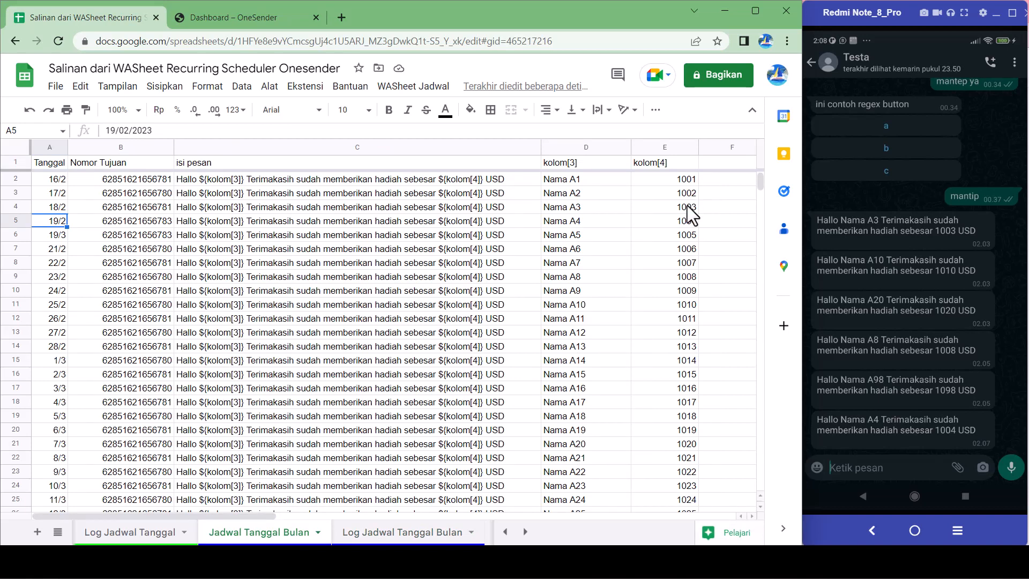
pyautogui.click(691, 230)
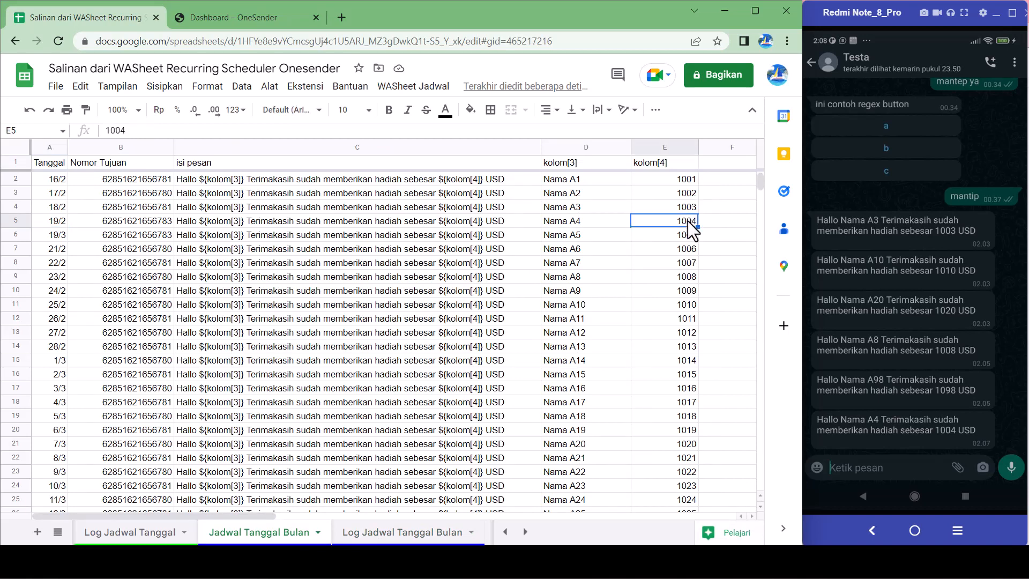
pyautogui.click(688, 208)
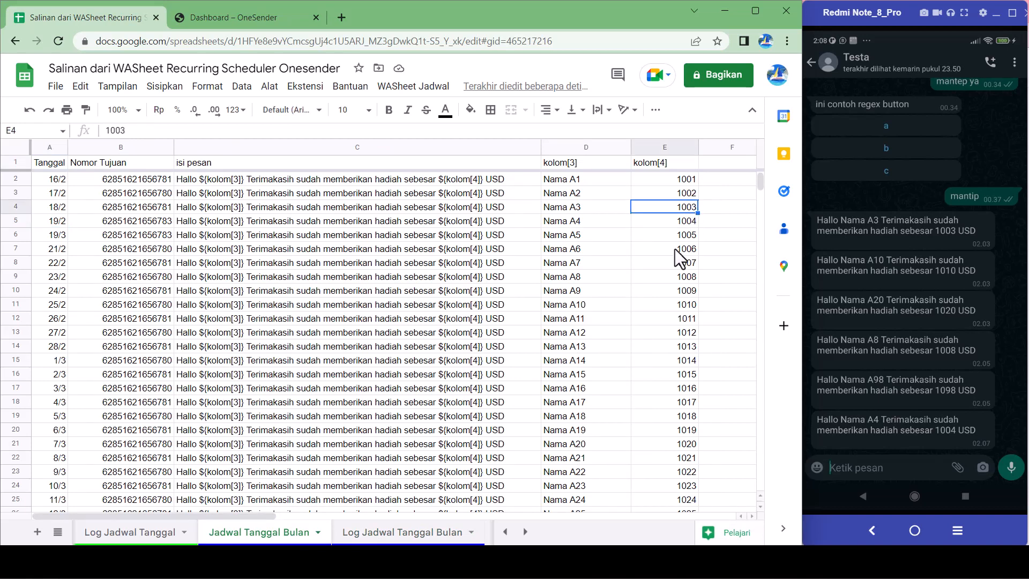
pyautogui.click(658, 323)
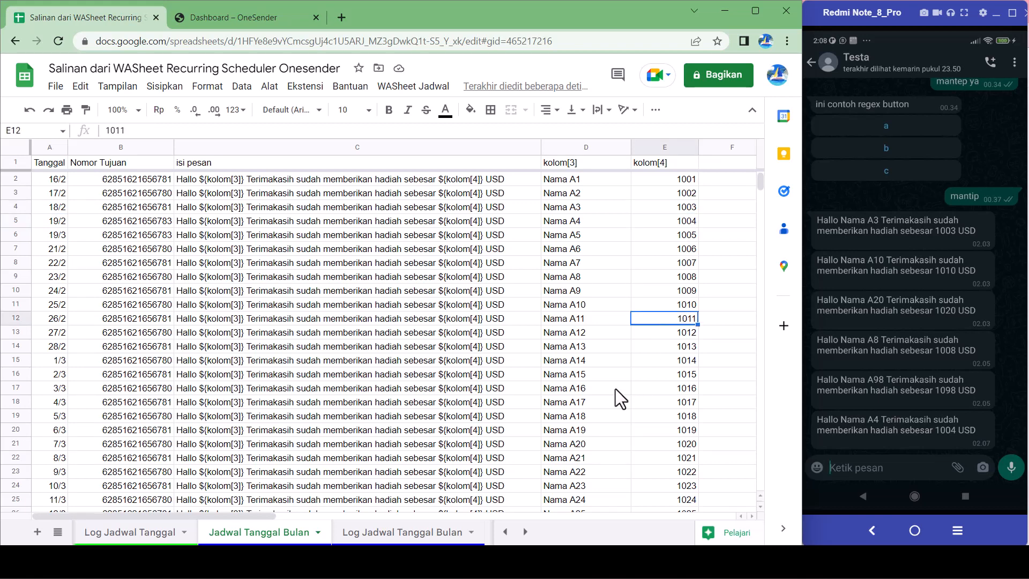
# - Search Jadwal Tanggal Bulan for 1103, copied from the message in C3 of its log sheet, and check the matching row's date
pyautogui.click(433, 534)
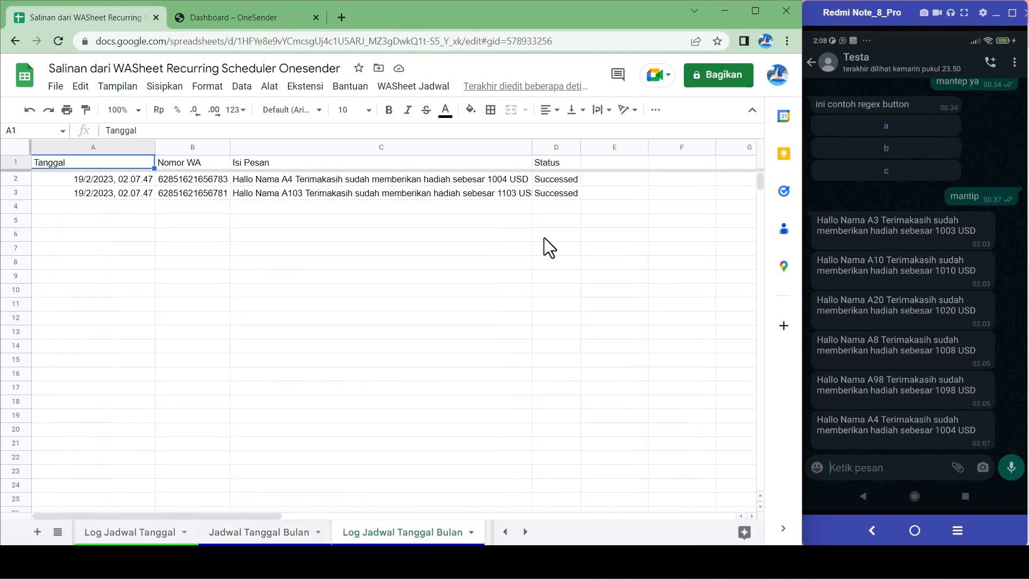
pyautogui.click(514, 198)
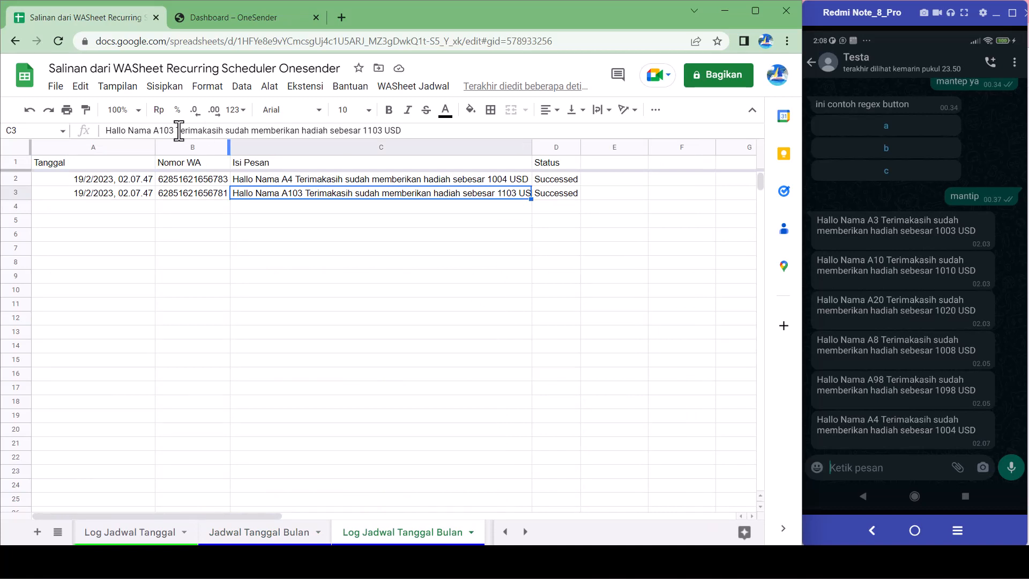
pyautogui.moveTo(176, 130); pyautogui.dragTo(153, 131)
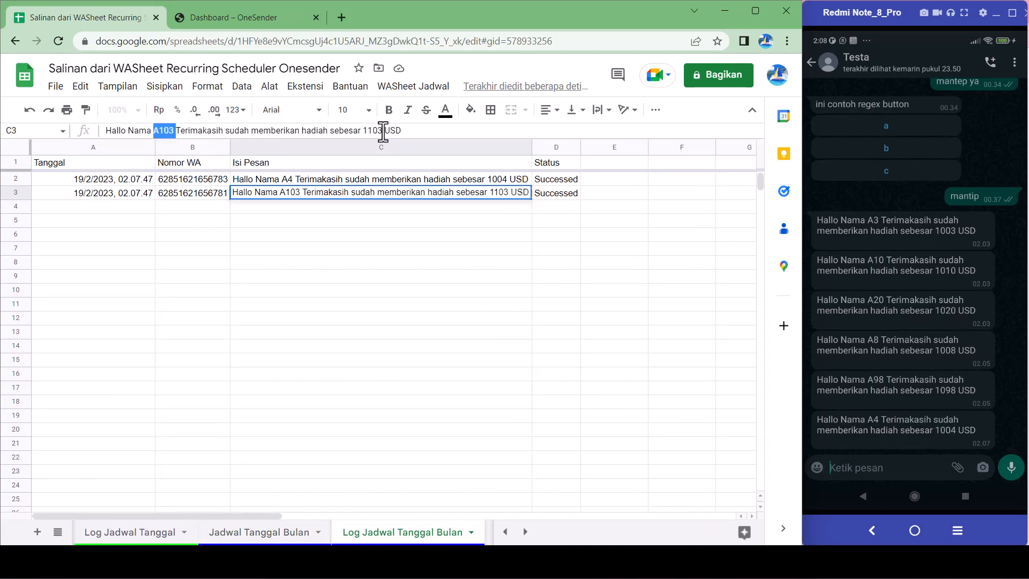
pyautogui.moveTo(384, 130); pyautogui.dragTo(362, 130)
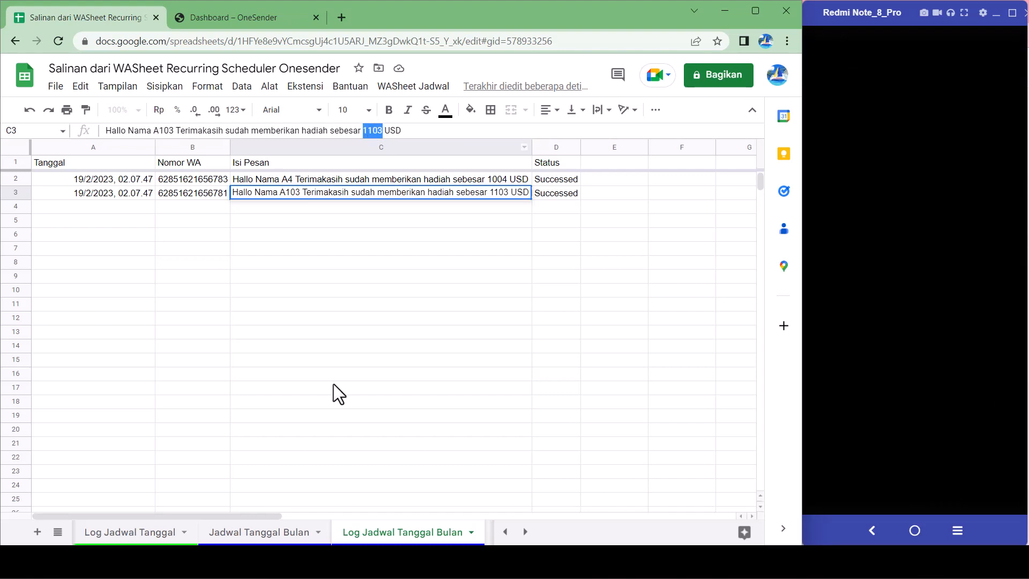
pyautogui.click(258, 533)
pyautogui.click(322, 402)
pyautogui.hotkey('ctrl', 'f')
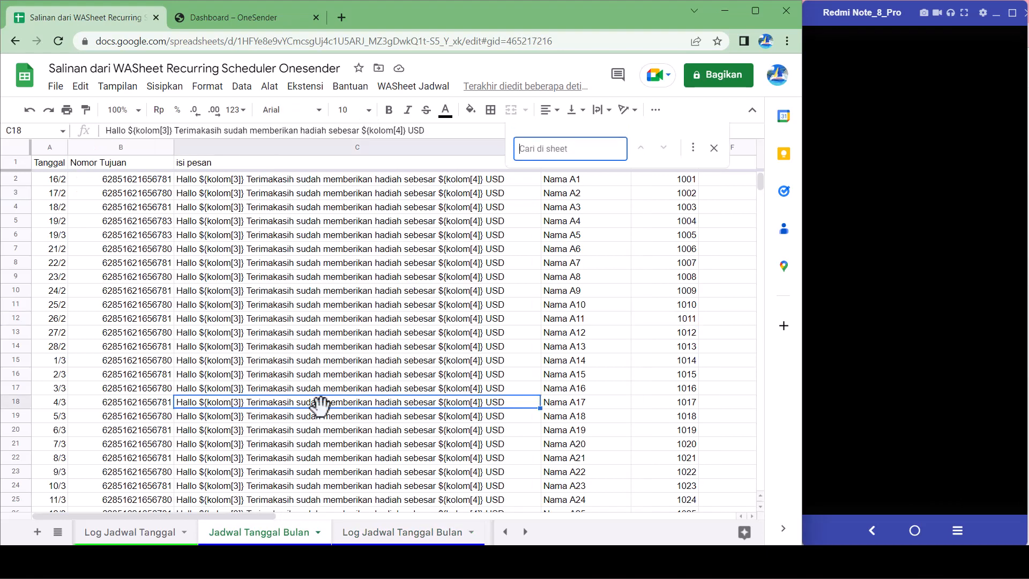
pyautogui.hotkey('ctrl', 'v')
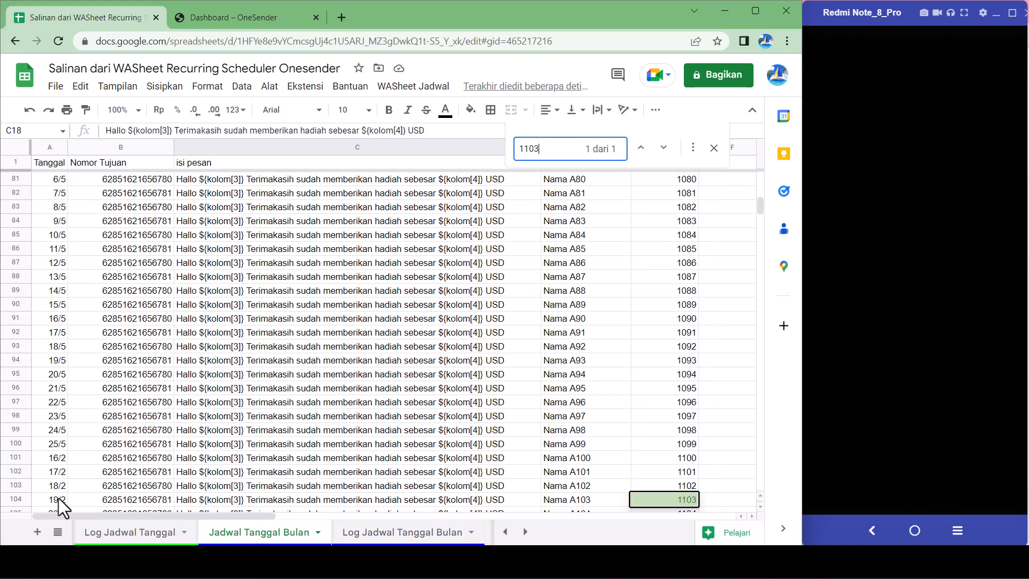
pyautogui.click(60, 499)
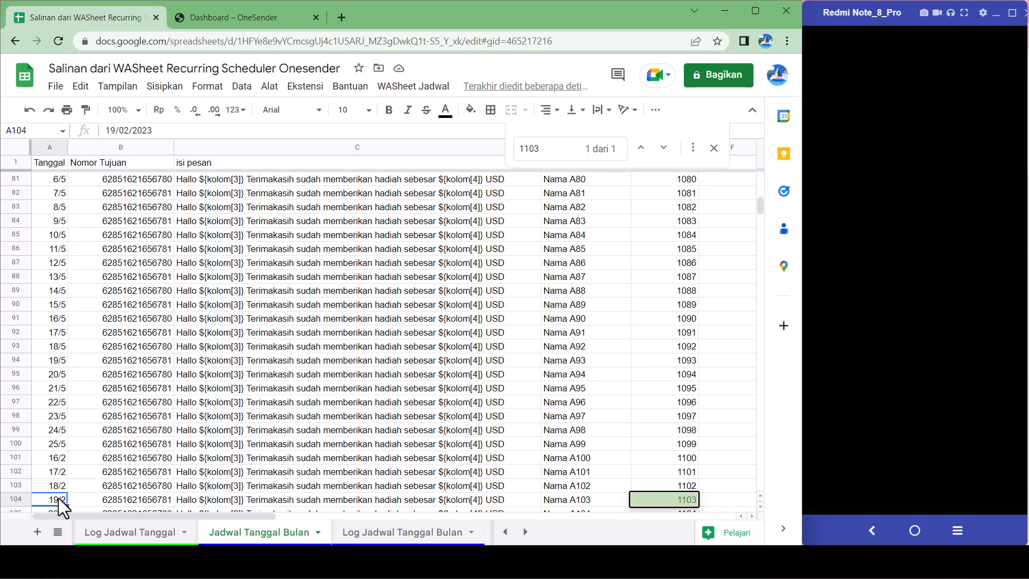
pyautogui.scroll(-1, 161, 488)
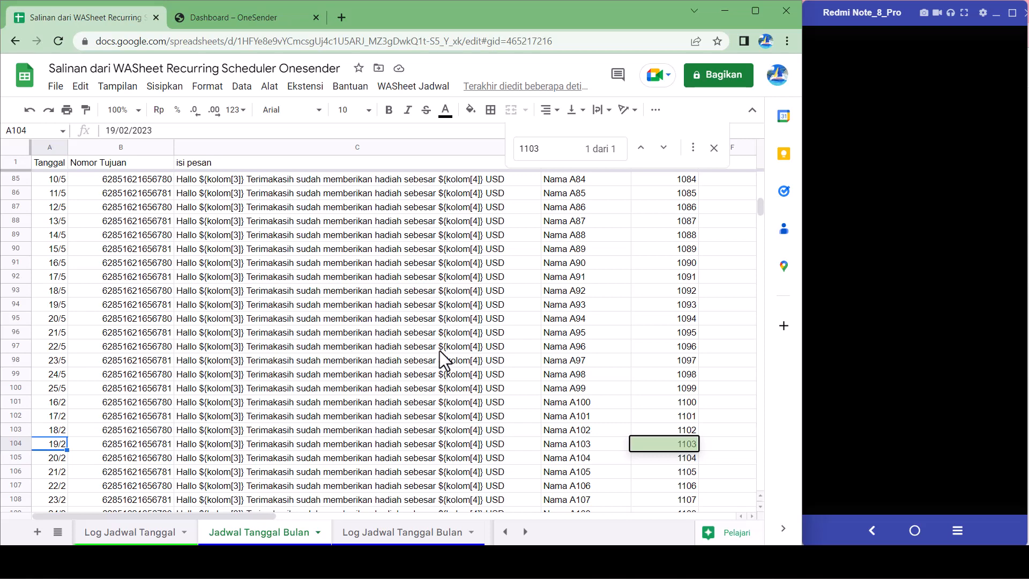
# - Unlock the phone to view the received chat messages, and compare them with the WA numbers in B2 and B3 of Log Jadwal Tanggal Bulan
pyautogui.moveTo(909, 388); pyautogui.dragTo(925, 154)
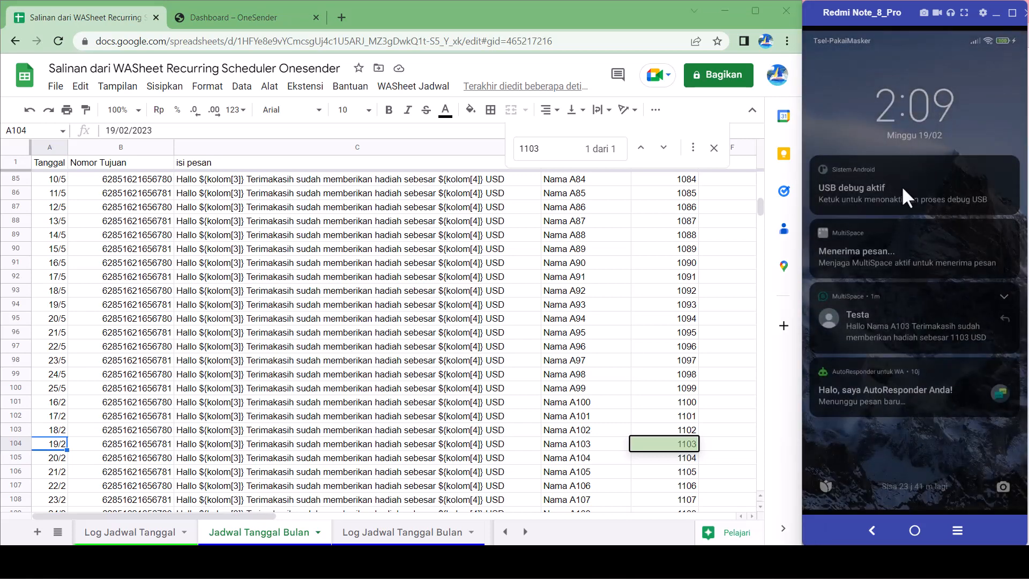
pyautogui.moveTo(903, 196); pyautogui.dragTo(902, 117)
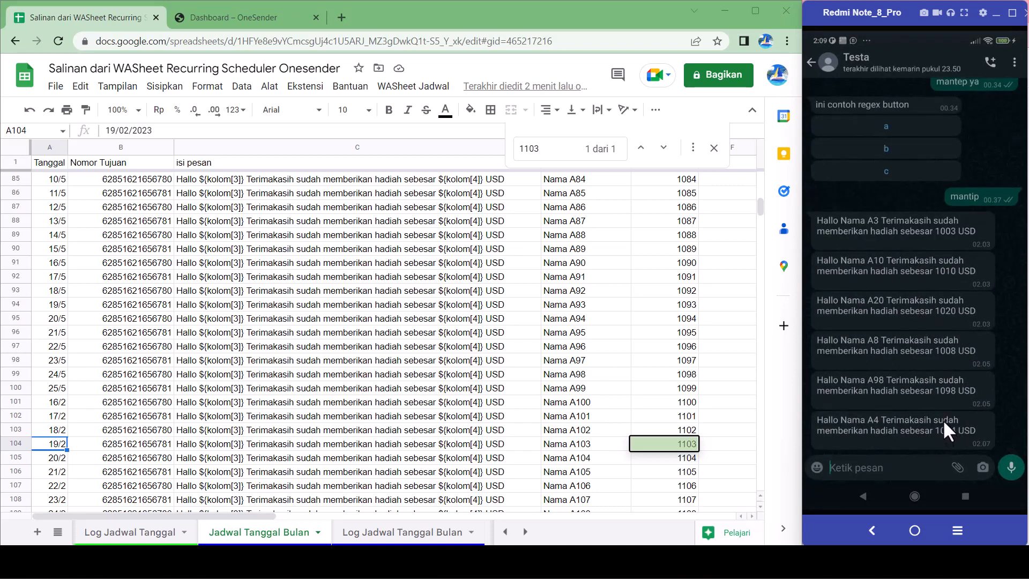
pyautogui.click(403, 530)
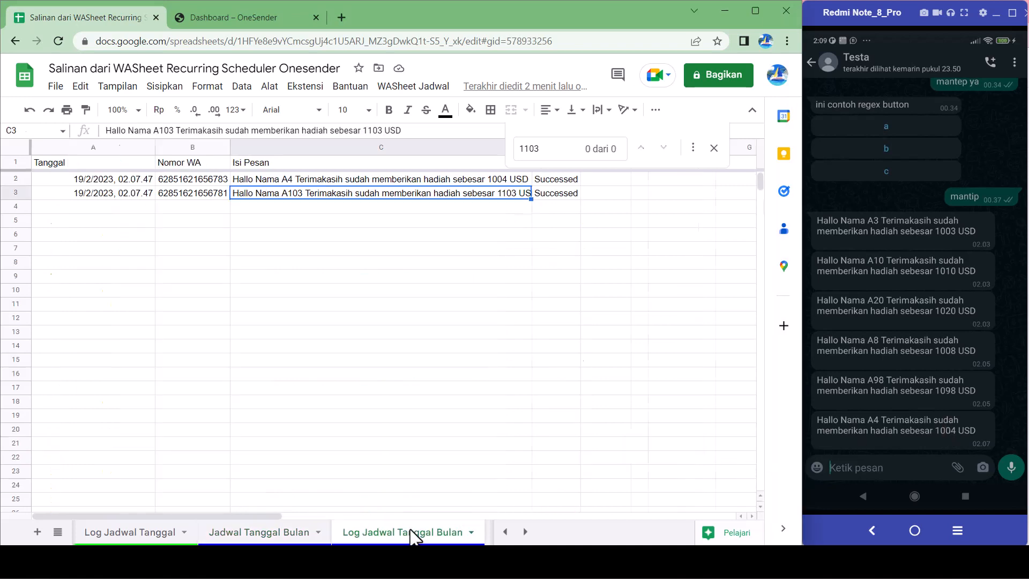
pyautogui.click(220, 194)
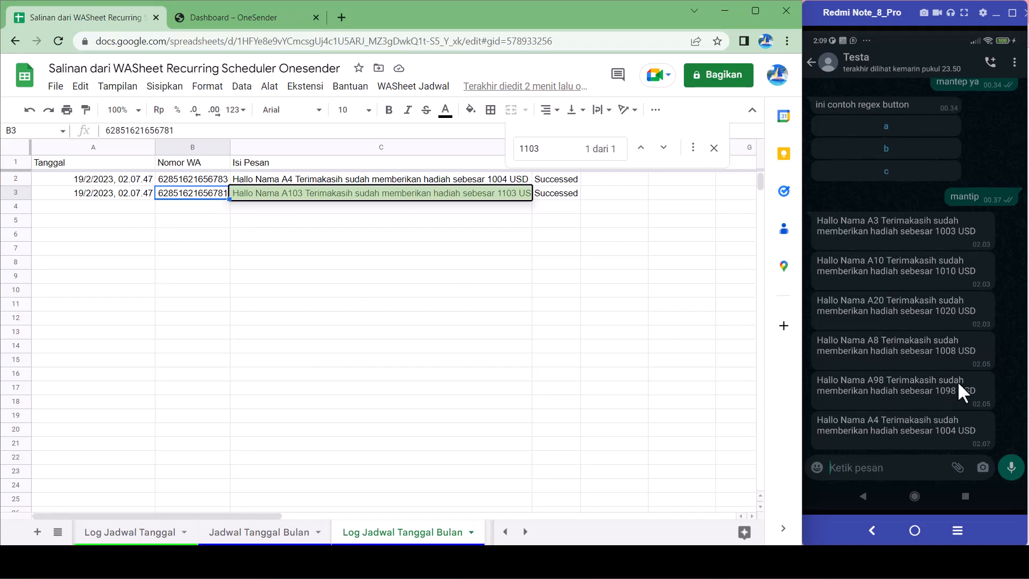
pyautogui.click(219, 180)
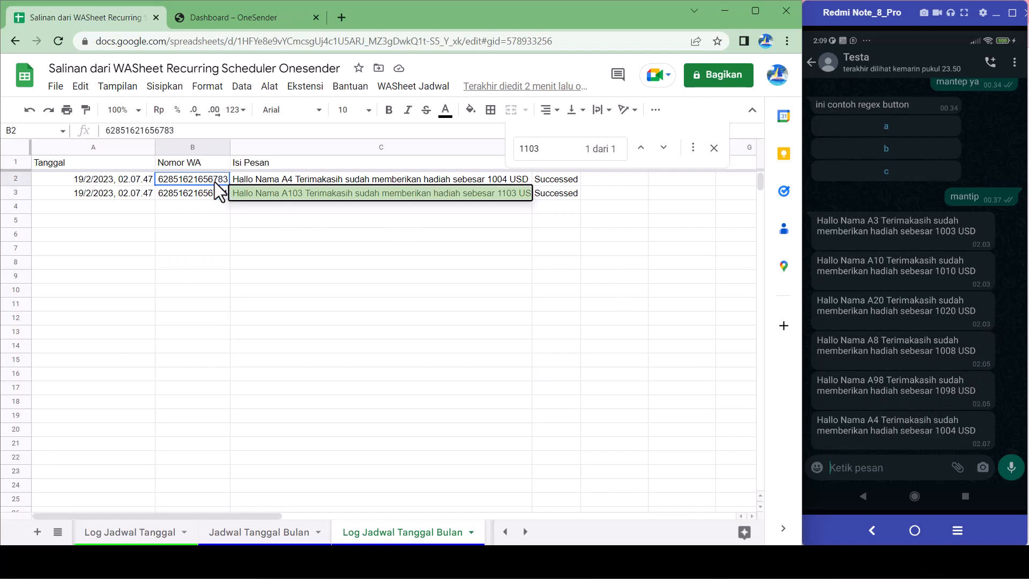
# - Look over the Jadwal Hari sheet, and open the triggers page of the spreadsheet's Apps Script project
pyautogui.click(279, 533)
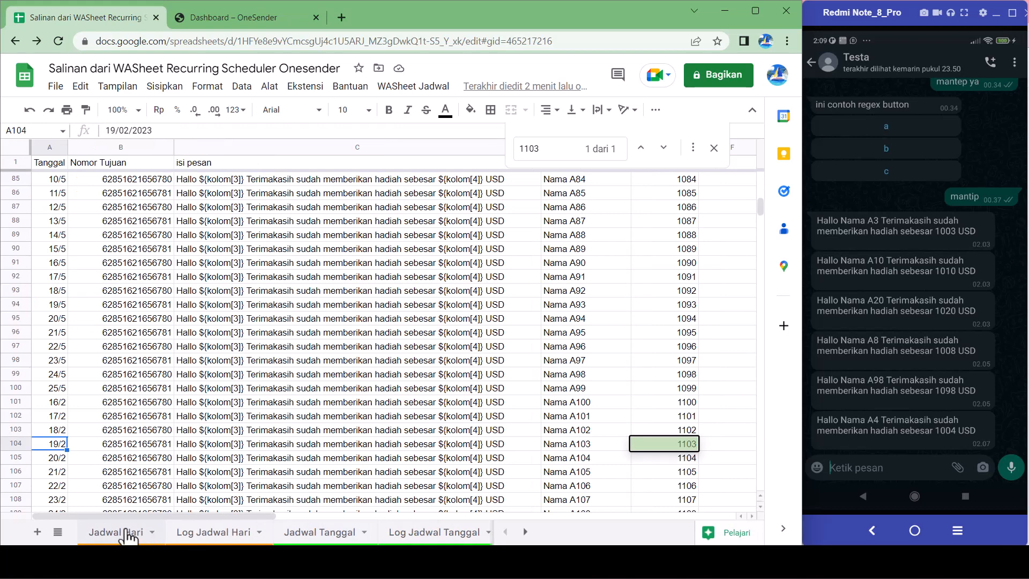
pyautogui.click(124, 532)
pyautogui.scroll(-1, 216, 427)
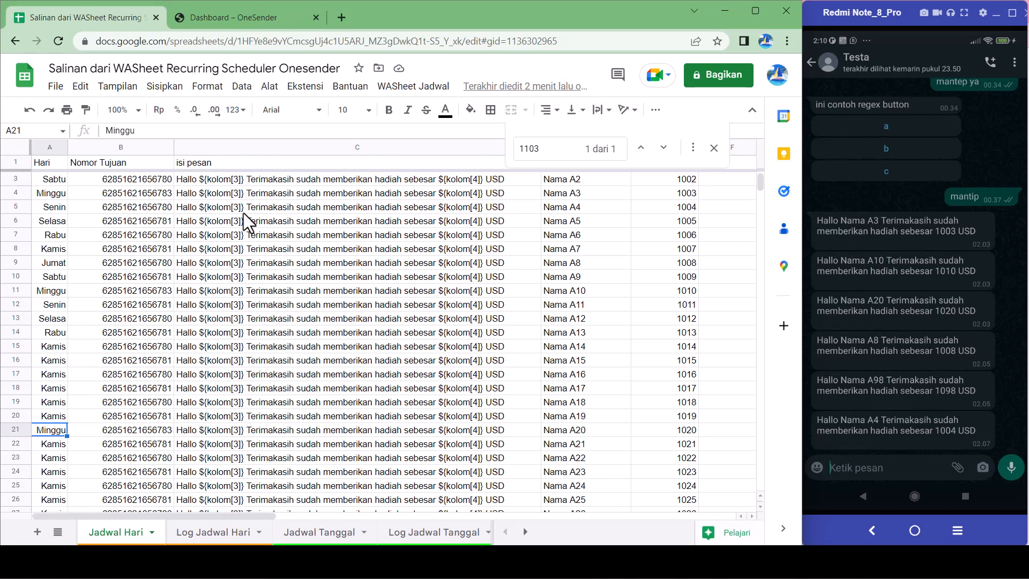
pyautogui.click(305, 87)
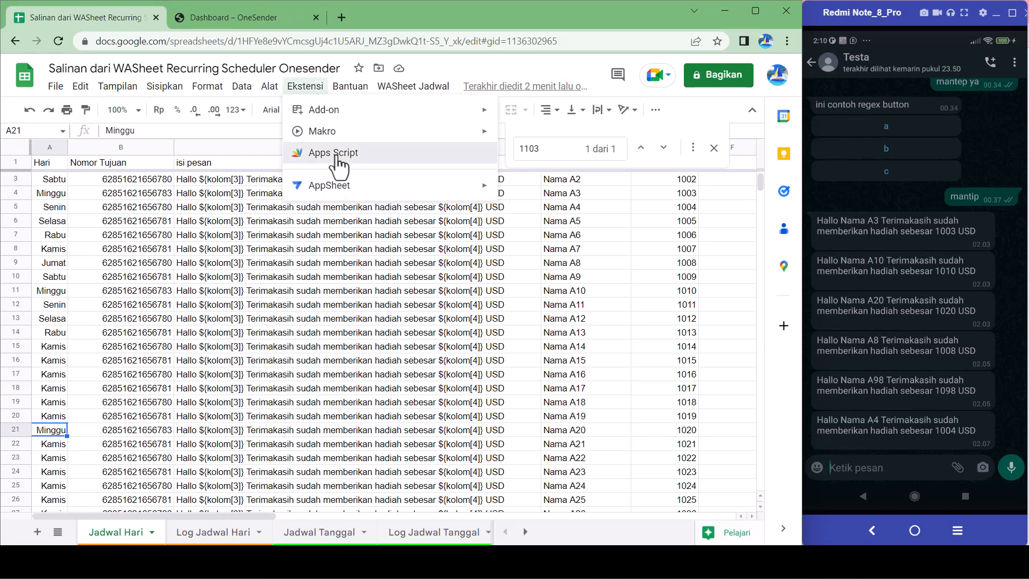
pyautogui.click(338, 154)
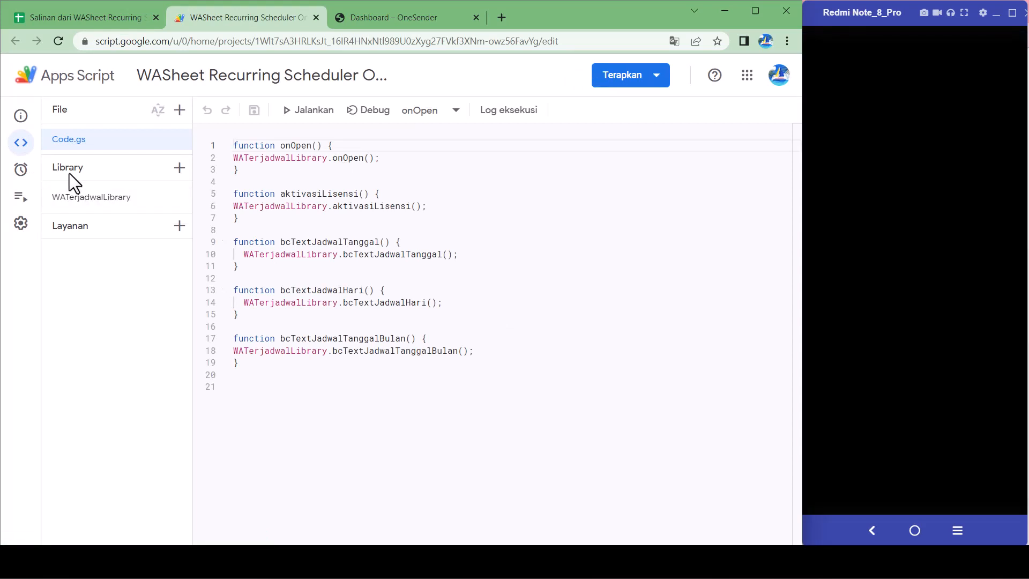
pyautogui.moveTo(27, 171)
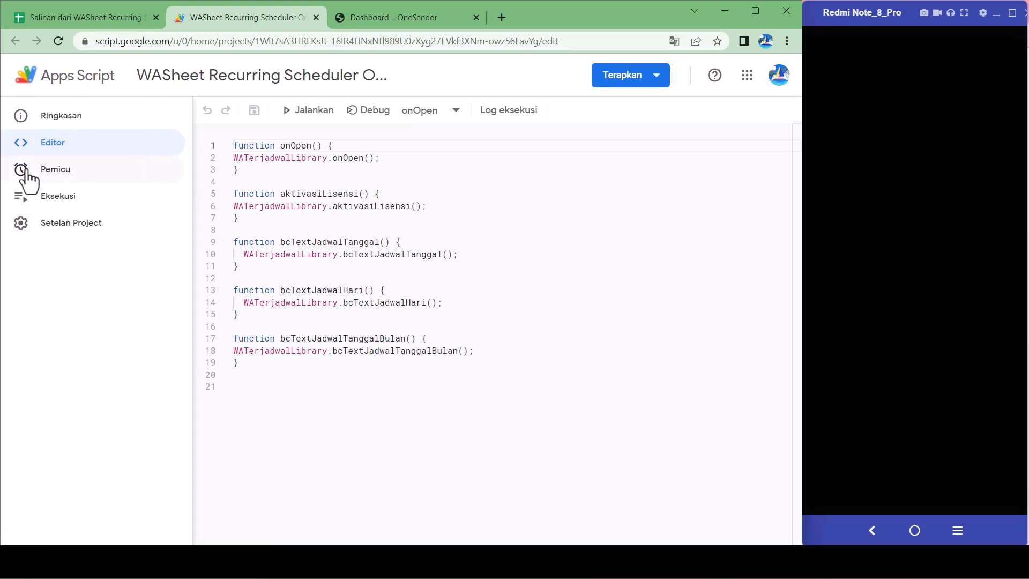
pyautogui.click(61, 173)
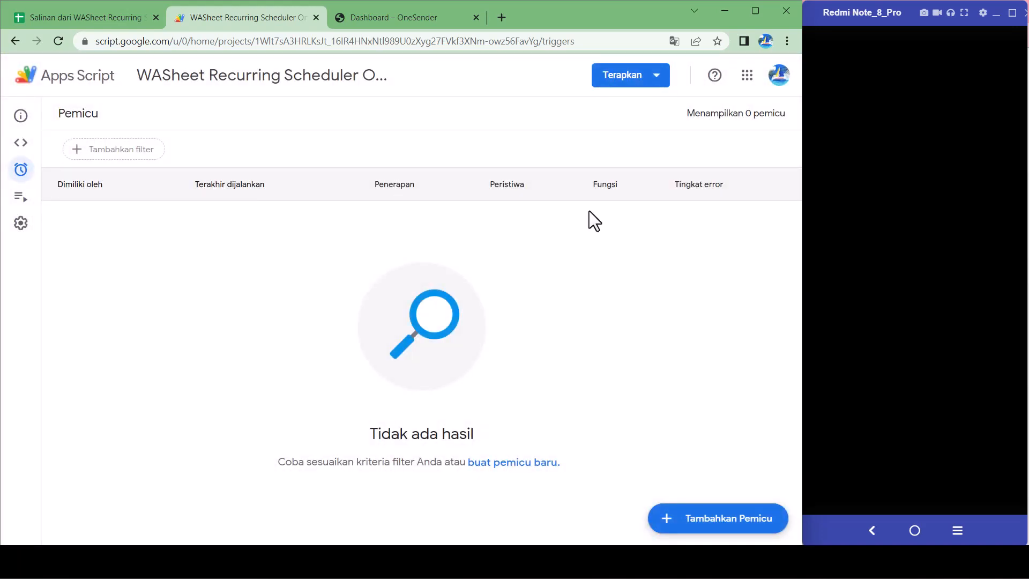
# - Start a new trigger for the bcTextJadwalHari function with the event source Dipicu oleh waktu
pyautogui.click(696, 518)
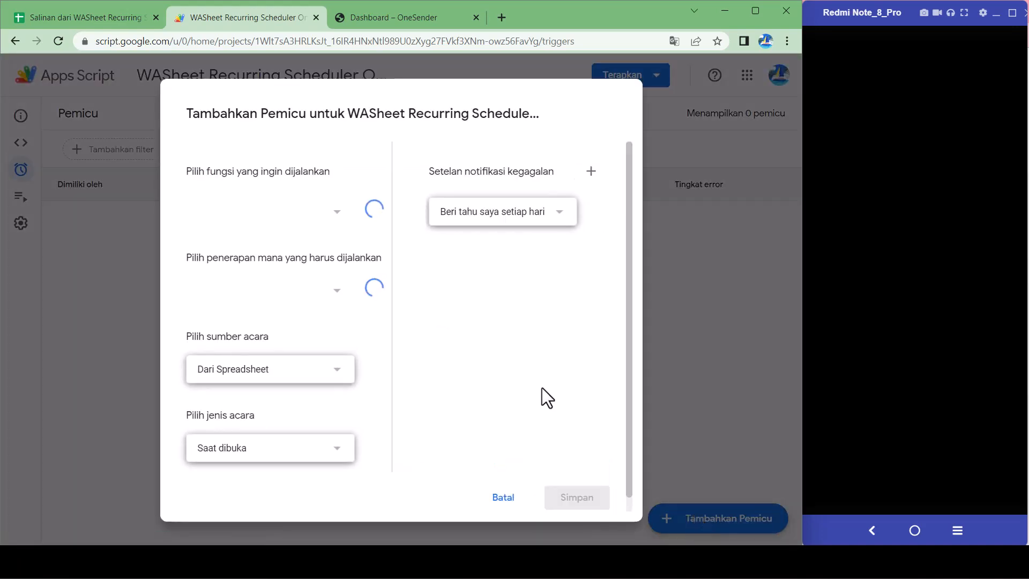
pyautogui.click(325, 217)
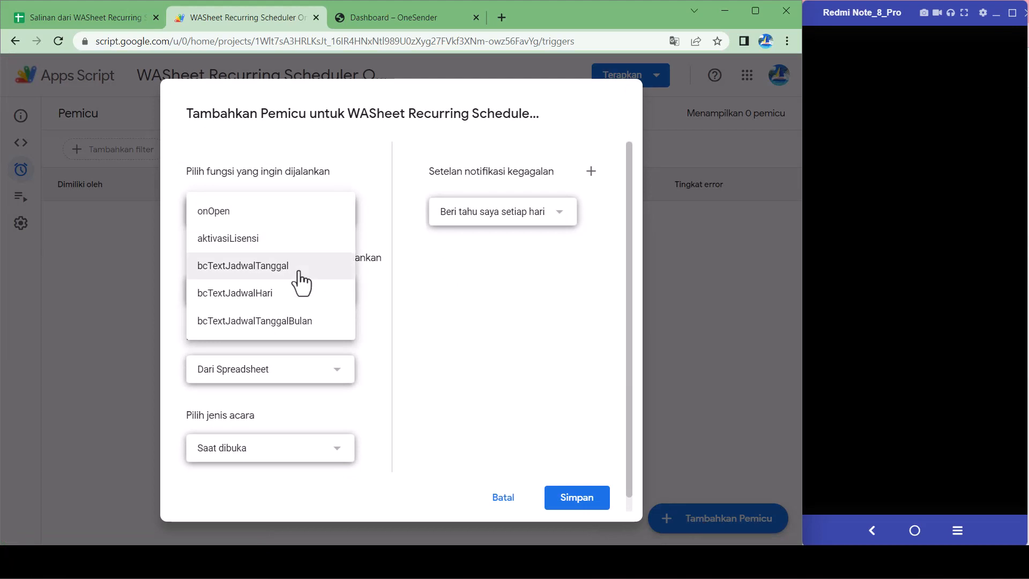
pyautogui.click(270, 300)
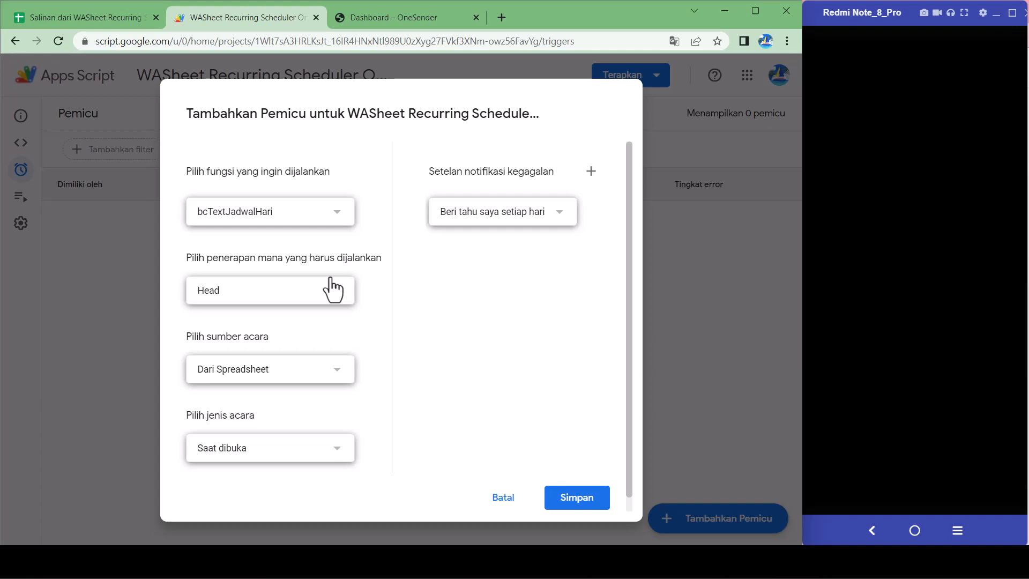
pyautogui.scroll(-1, 351, 343)
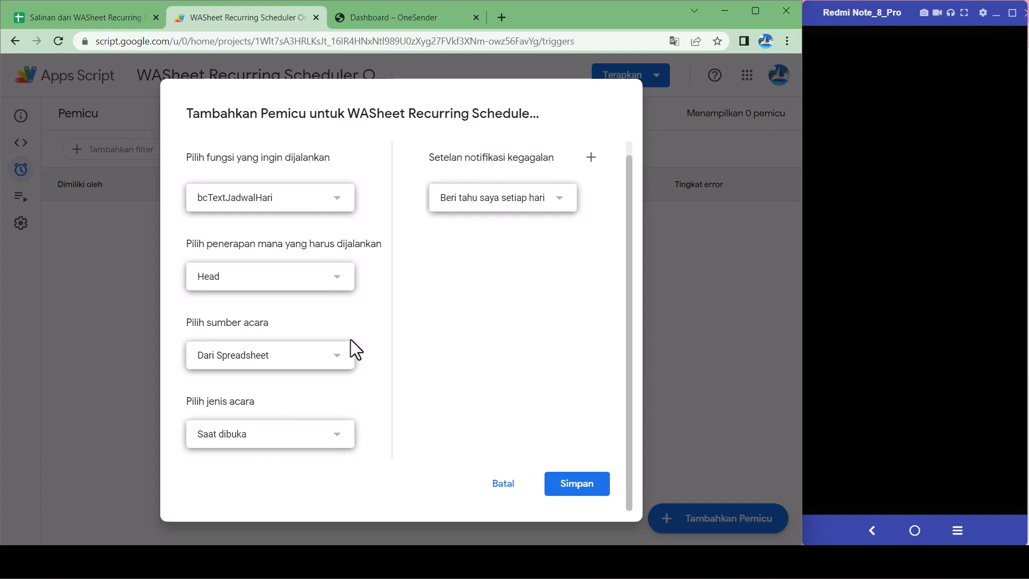
pyautogui.click(306, 364)
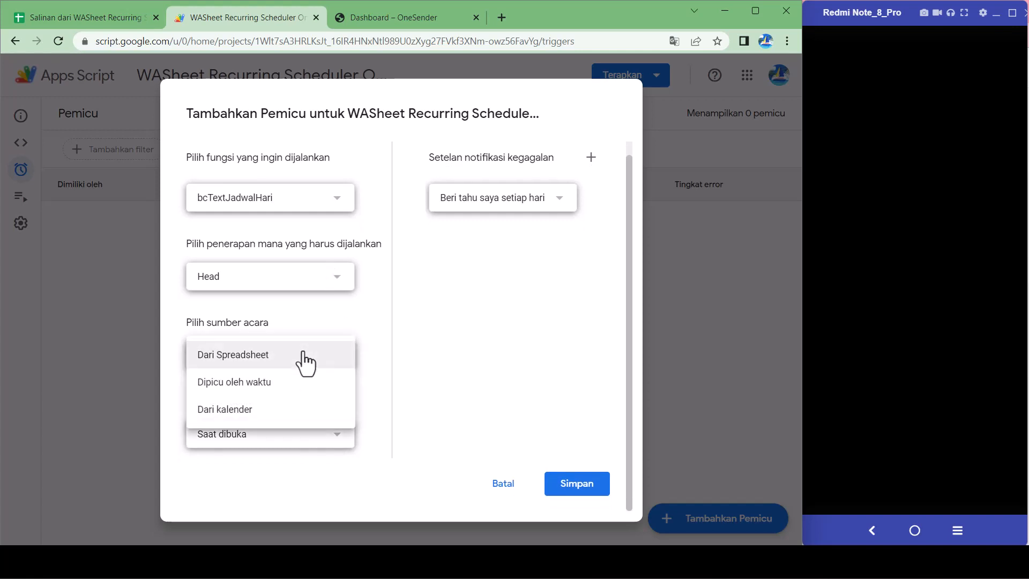
pyautogui.click(288, 397)
# - Set the new trigger's type to Timer hari and its time of day to 04.00 s.d. 05.00
pyautogui.scroll(-2, 367, 370)
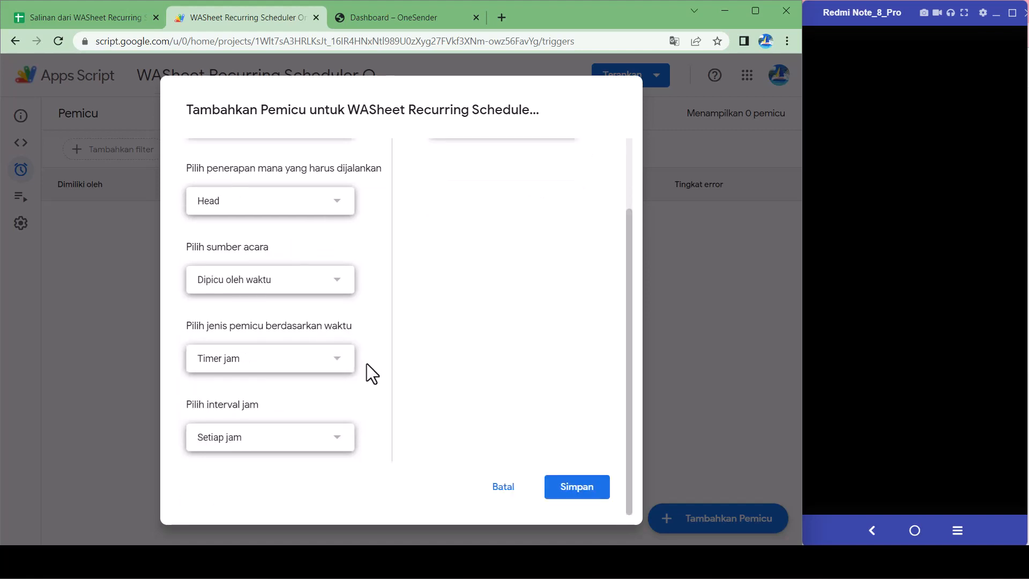
pyautogui.click(317, 364)
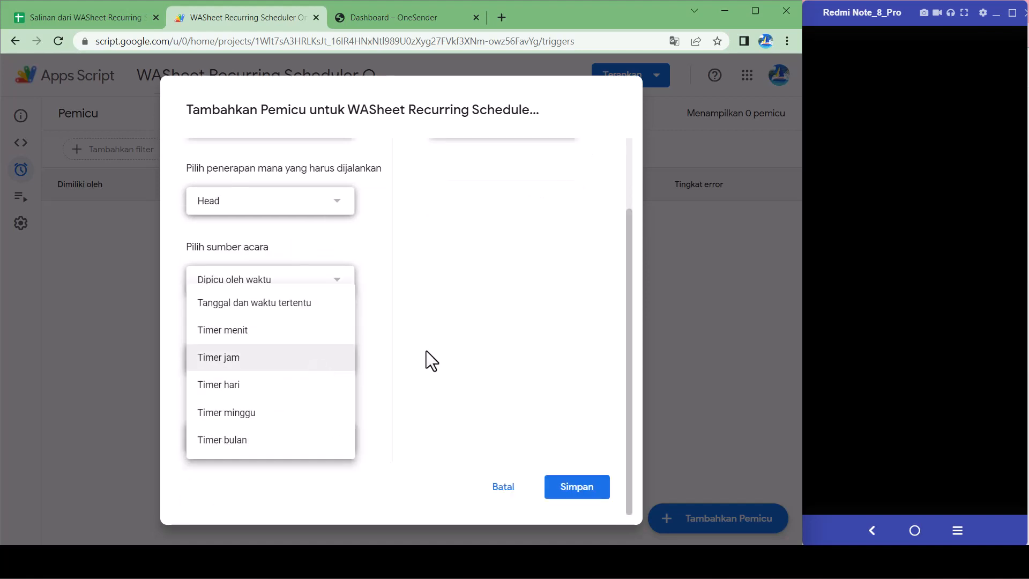
pyautogui.click(320, 366)
pyautogui.click(314, 367)
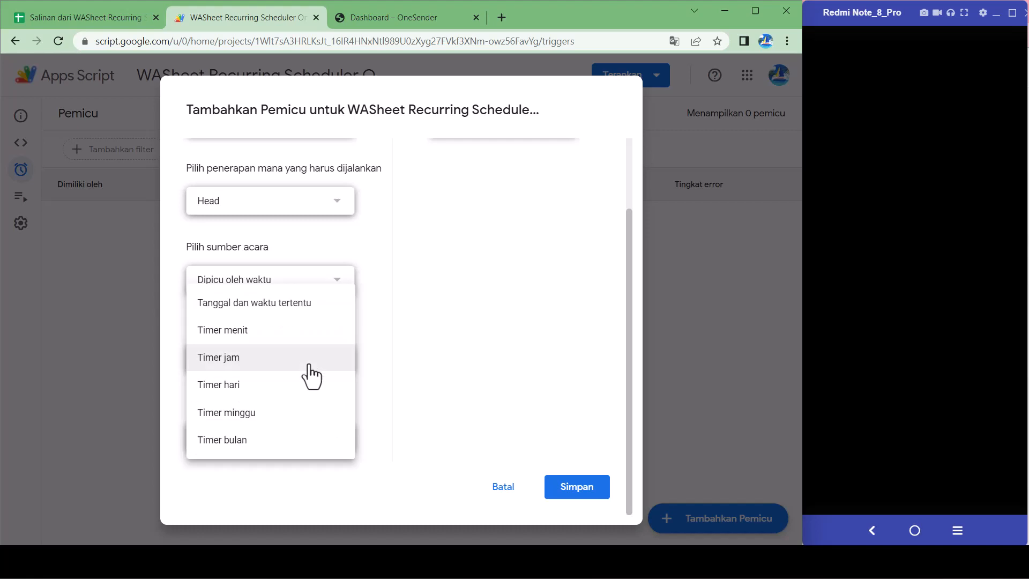
pyautogui.click(278, 398)
pyautogui.scroll(-1, 391, 360)
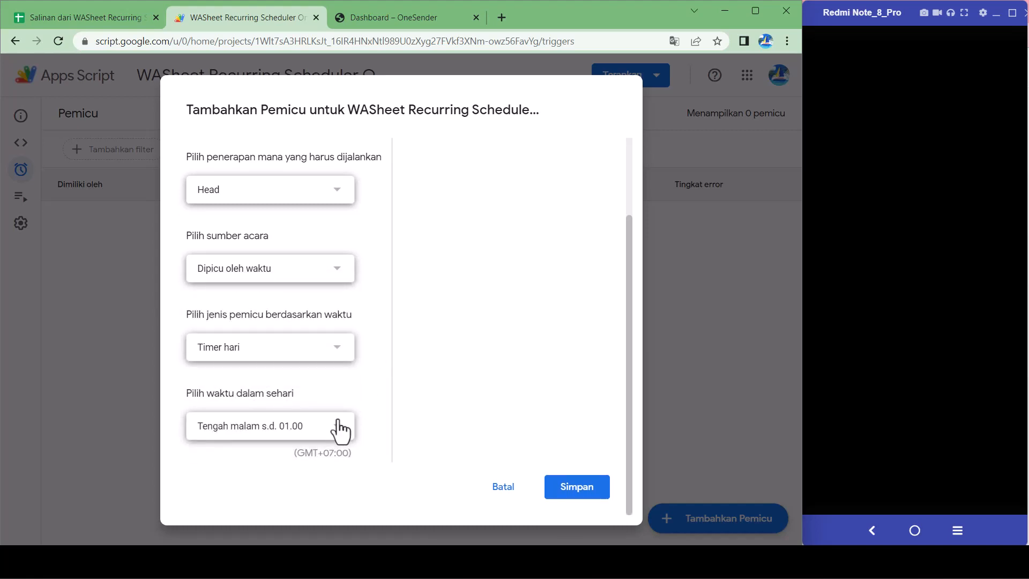
pyautogui.click(335, 434)
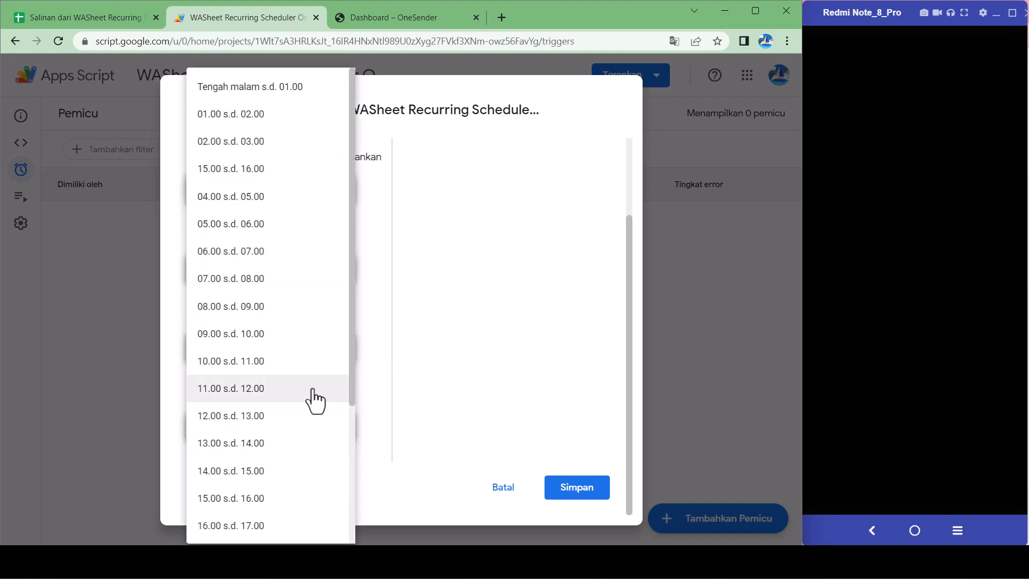
pyautogui.click(282, 211)
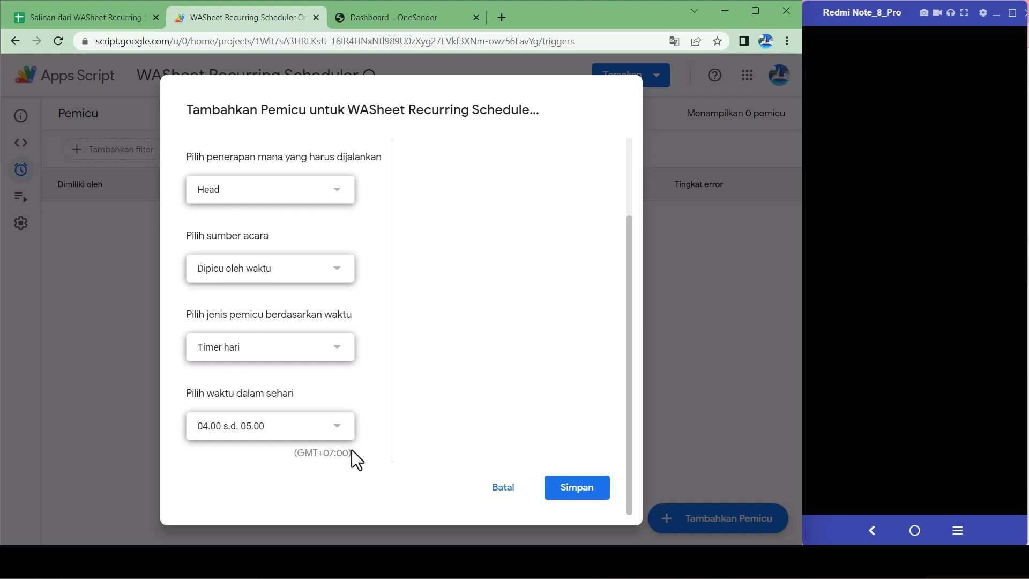
# - Set the spreadsheet's time zone to (GMT+07:00) Jakarta, and save the settings with a reload
pyautogui.click(78, 18)
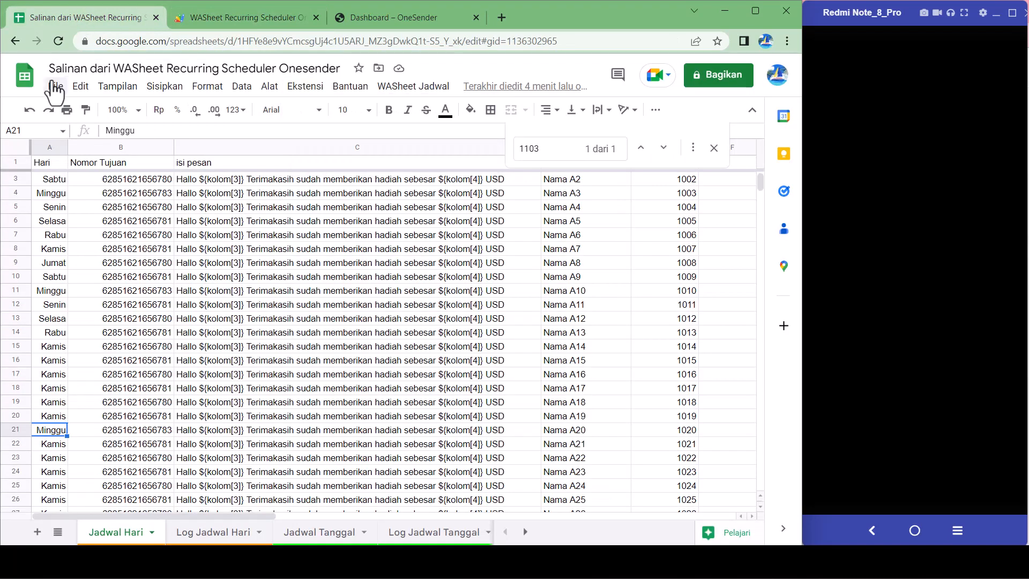
pyautogui.click(55, 86)
pyautogui.click(84, 455)
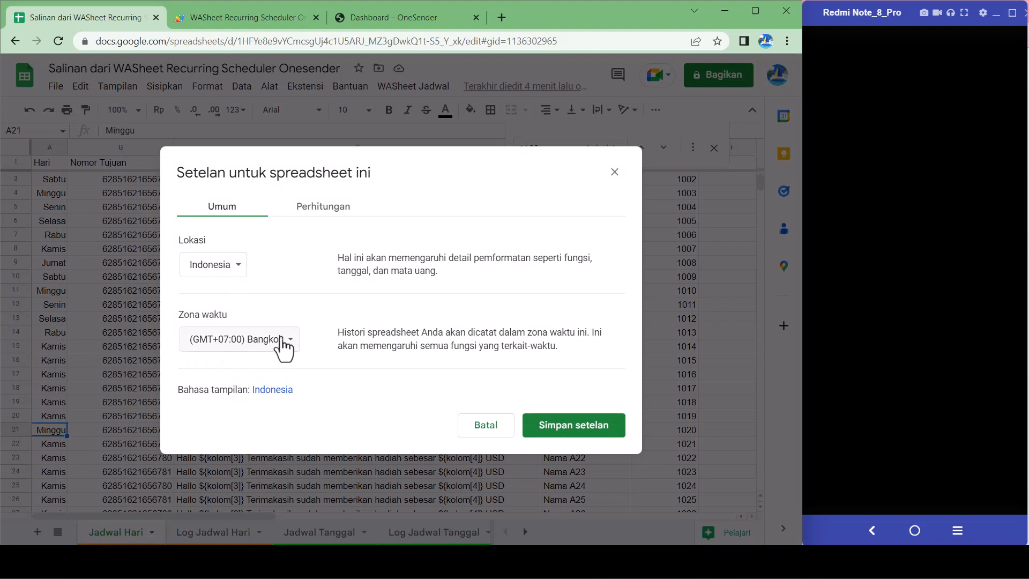
pyautogui.click(278, 340)
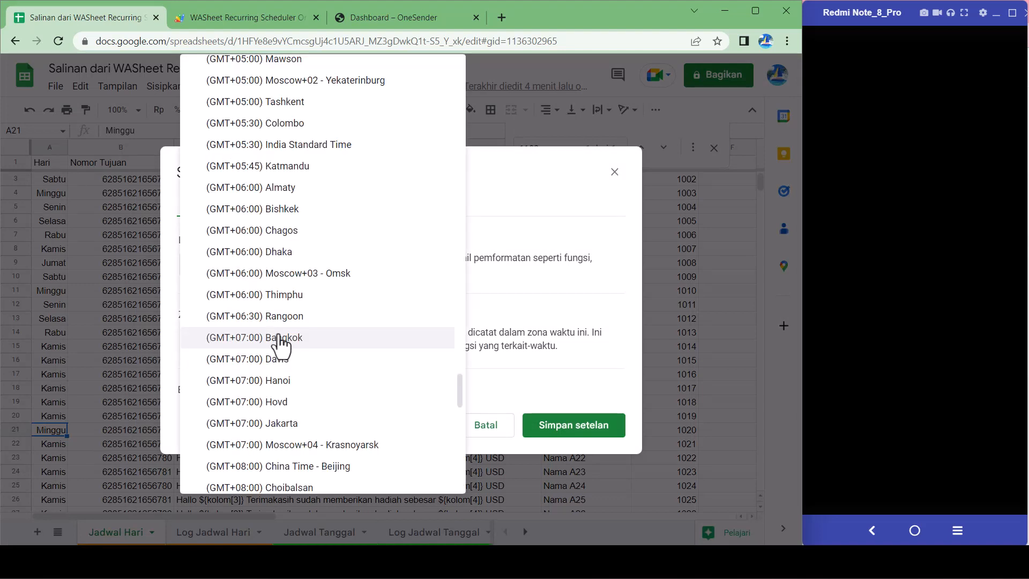
pyautogui.click(274, 424)
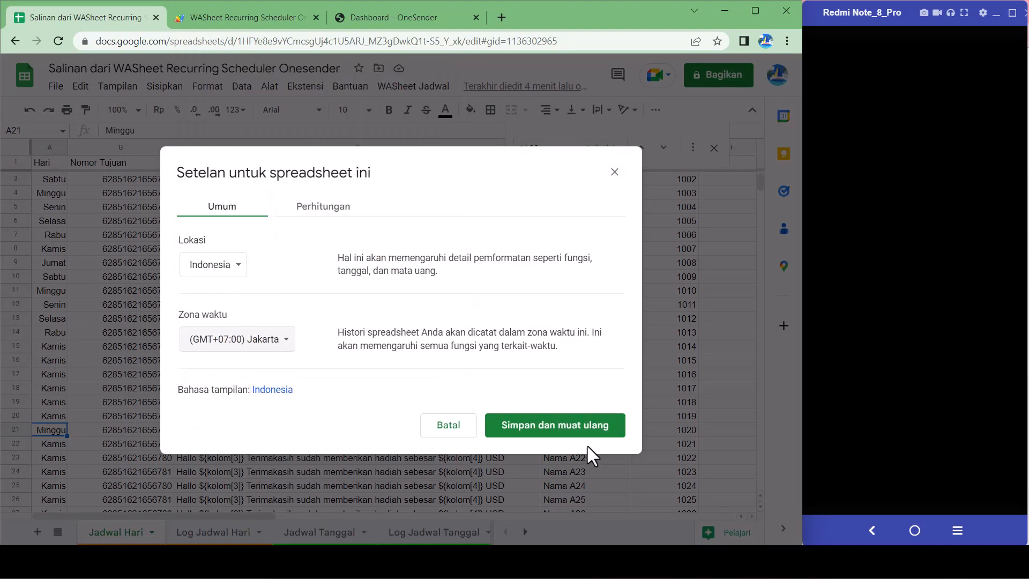
pyautogui.click(552, 427)
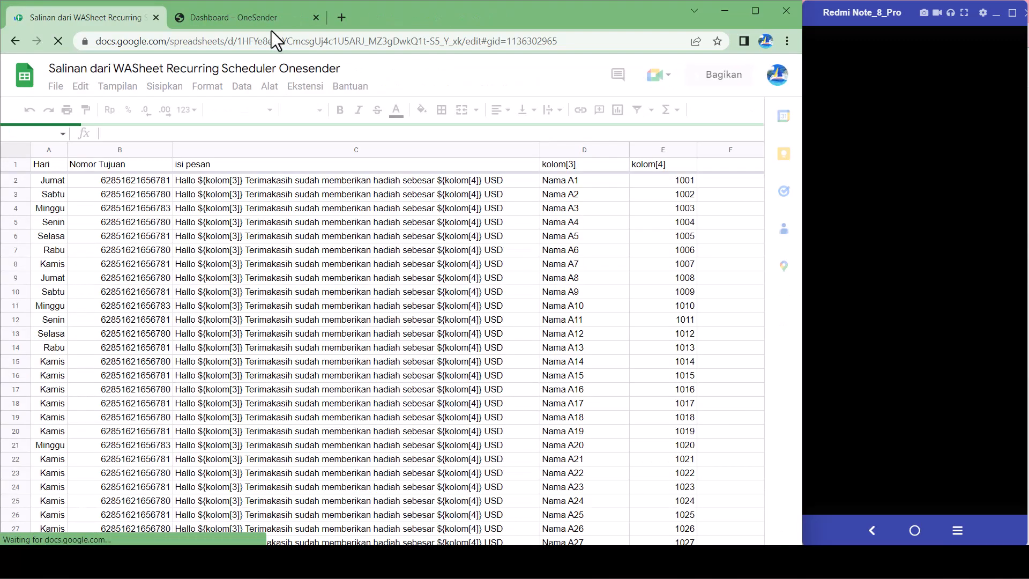
# - Reopen the spreadsheet's Apps Script project and go to its triggers page
pyautogui.click(303, 88)
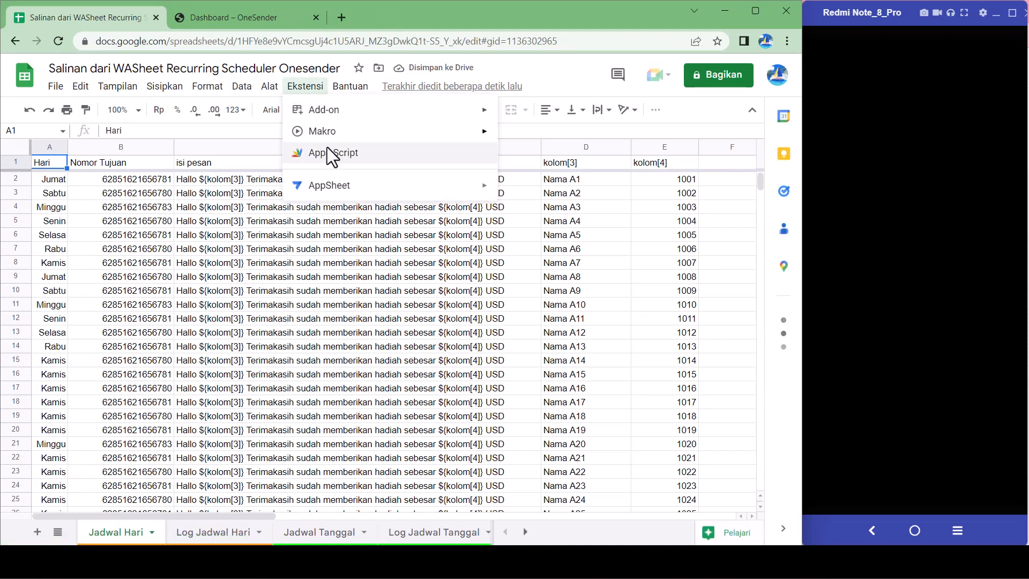
pyautogui.click(322, 87)
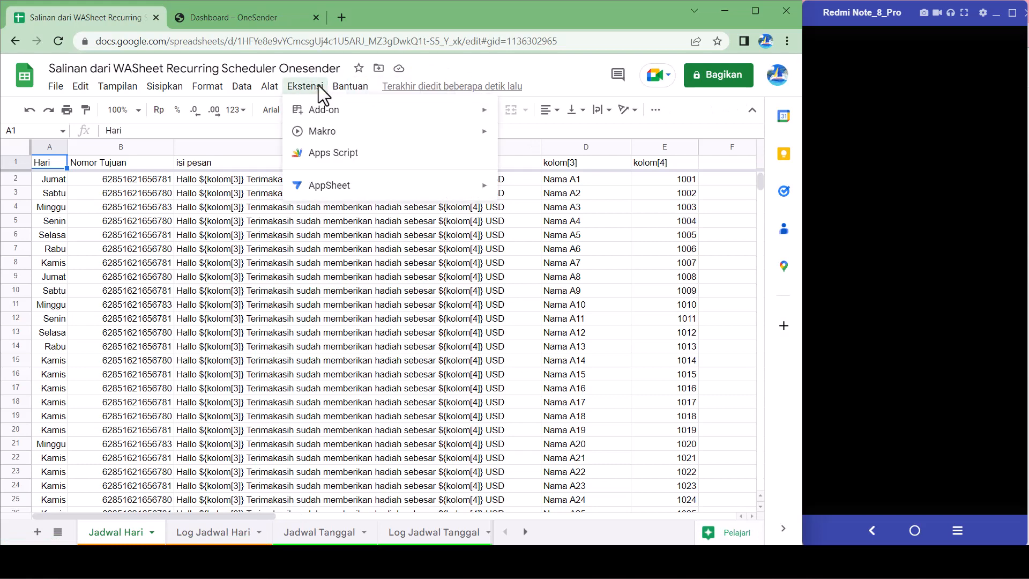
pyautogui.click(333, 154)
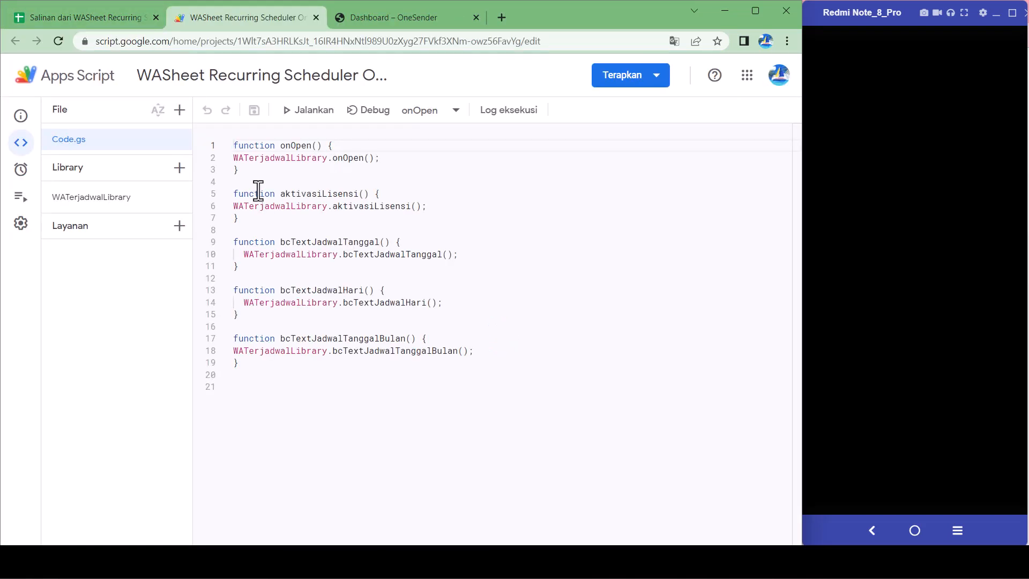
pyautogui.click(46, 172)
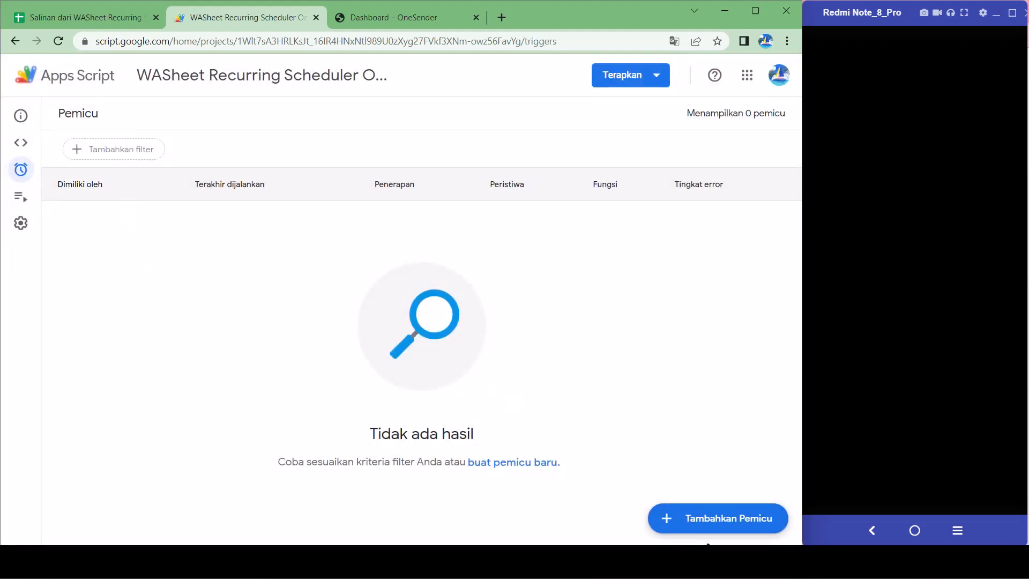
# - Add a trigger for the bcTextJadwalHari function with Dipicu oleh waktu as its event source
pyautogui.click(707, 527)
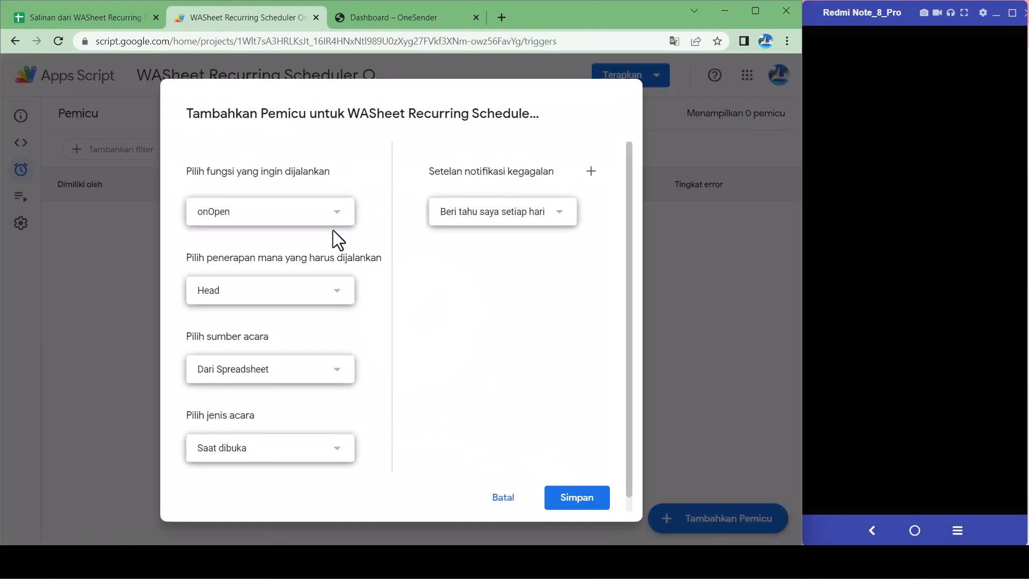
pyautogui.click(328, 217)
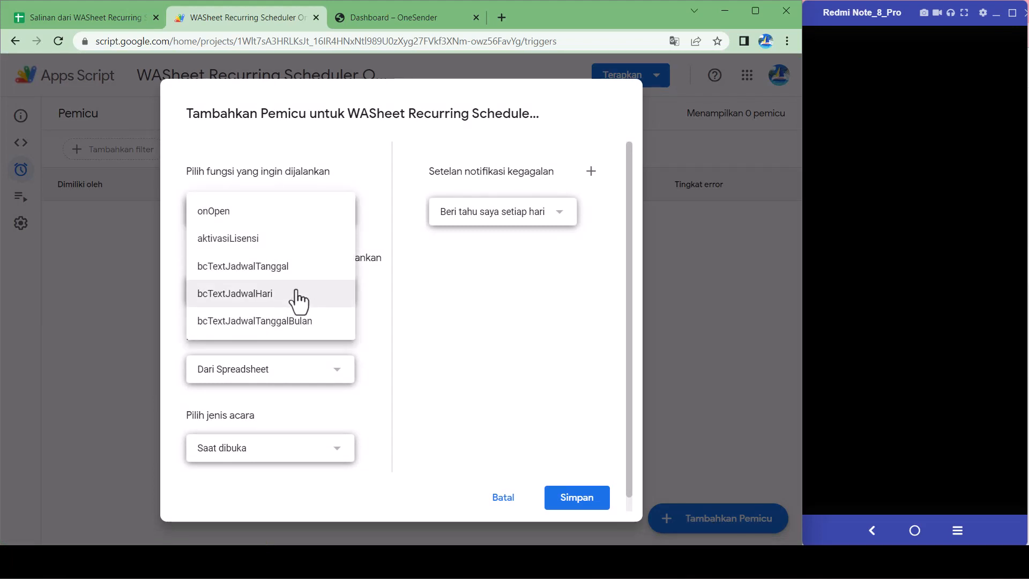
pyautogui.click(298, 294)
pyautogui.scroll(-1, 304, 316)
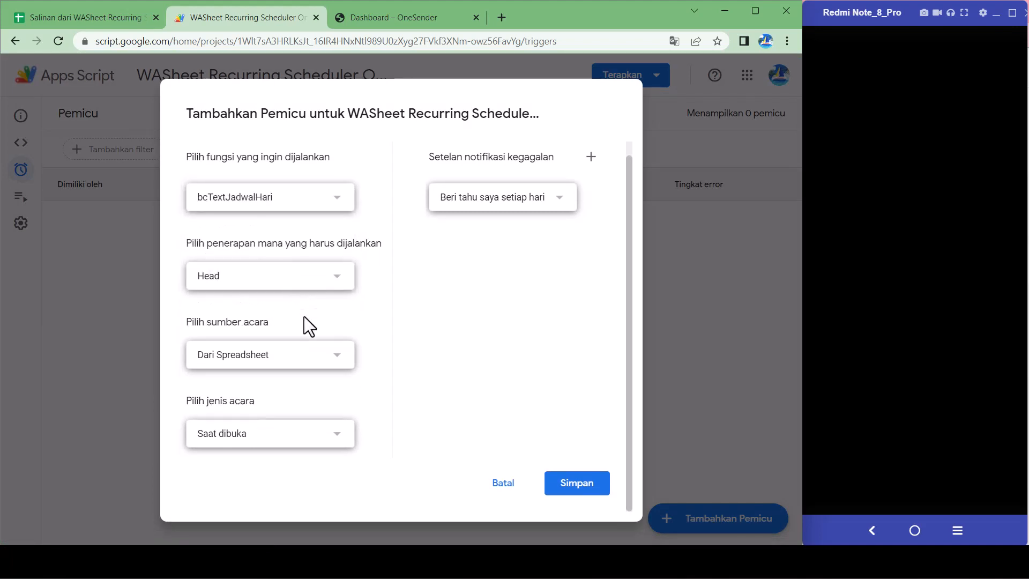
pyautogui.click(313, 364)
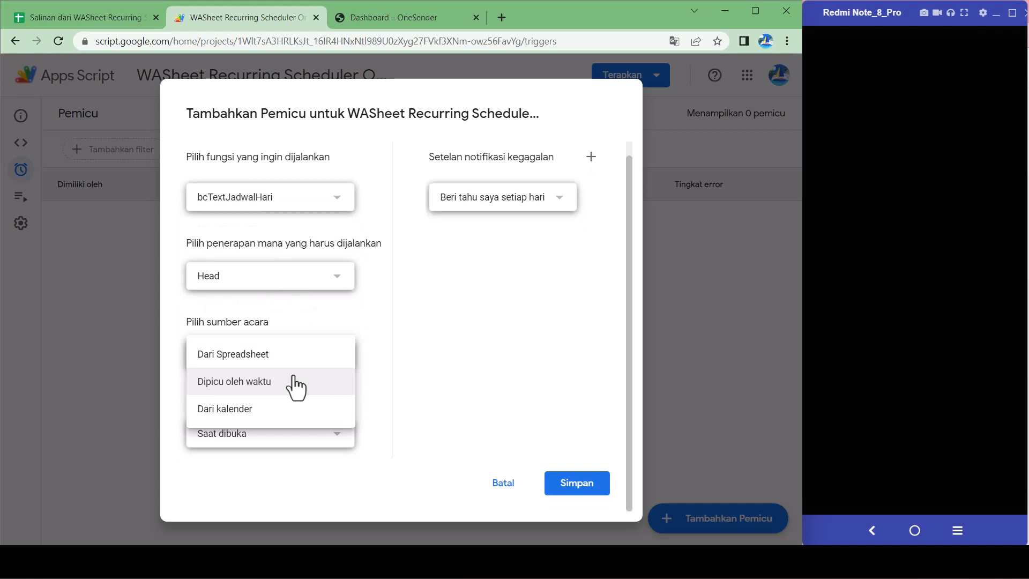
pyautogui.click(303, 382)
# - Set the bcTextJadwalHari trigger to Timer hari, running at 04.00 s.d. 05.00, and save it
pyautogui.scroll(-3, 296, 383)
pyautogui.click(297, 364)
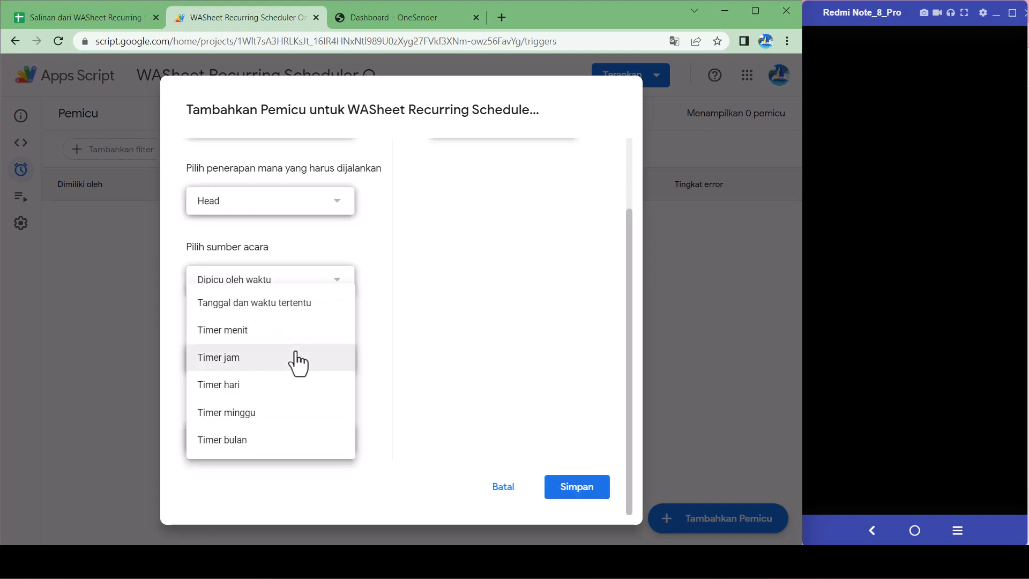
pyautogui.click(271, 389)
pyautogui.scroll(-1, 346, 374)
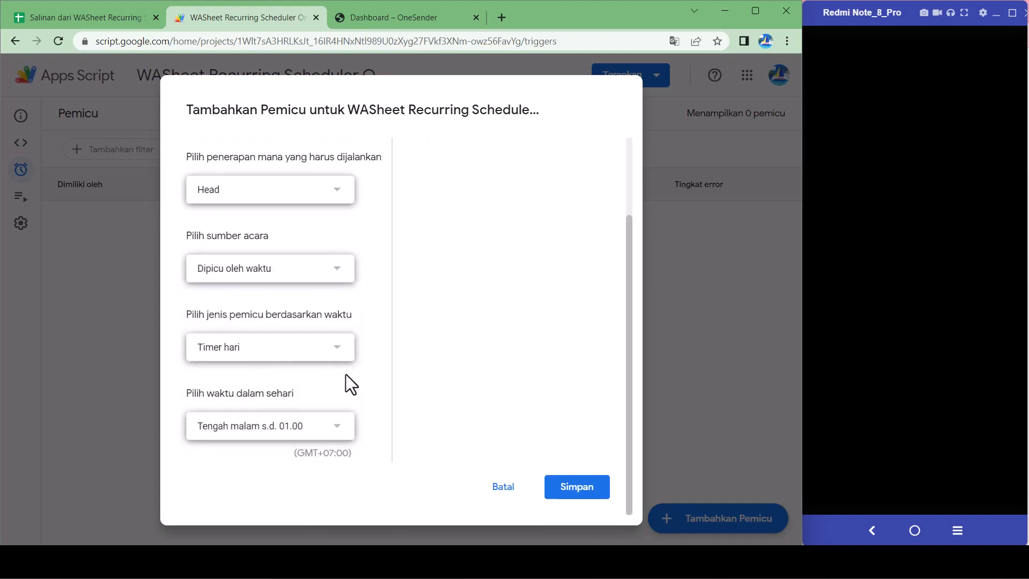
pyautogui.click(322, 431)
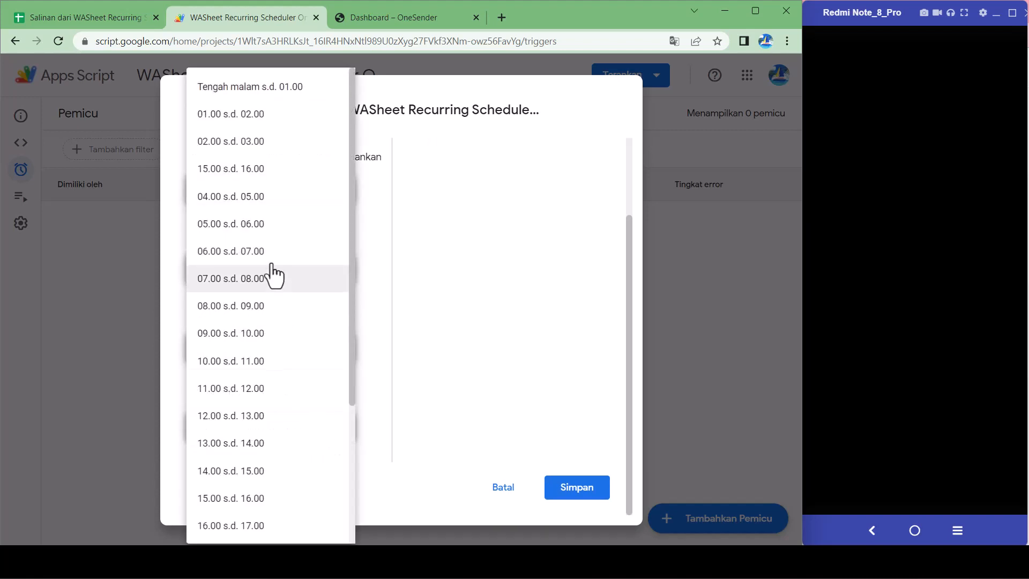
pyautogui.click(262, 202)
pyautogui.scroll(1, 414, 353)
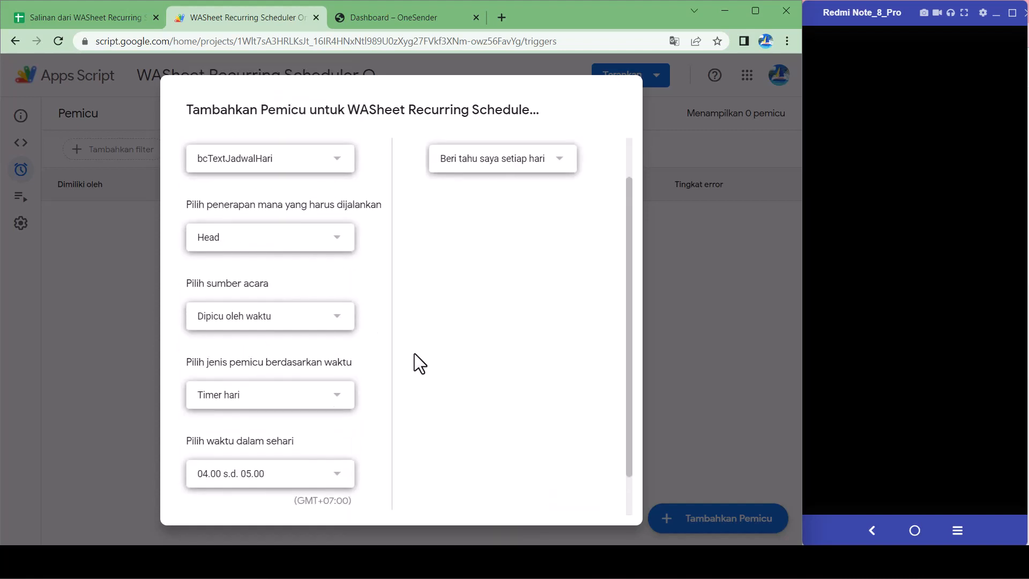
pyautogui.scroll(-1, 414, 353)
pyautogui.scroll(2, 413, 353)
pyautogui.scroll(-2, 414, 353)
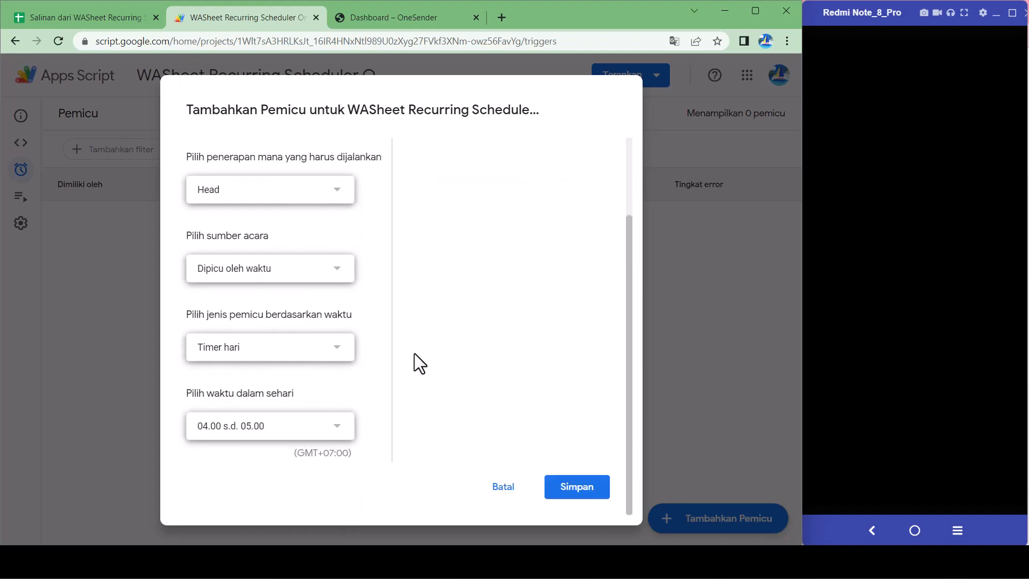
pyautogui.click(569, 489)
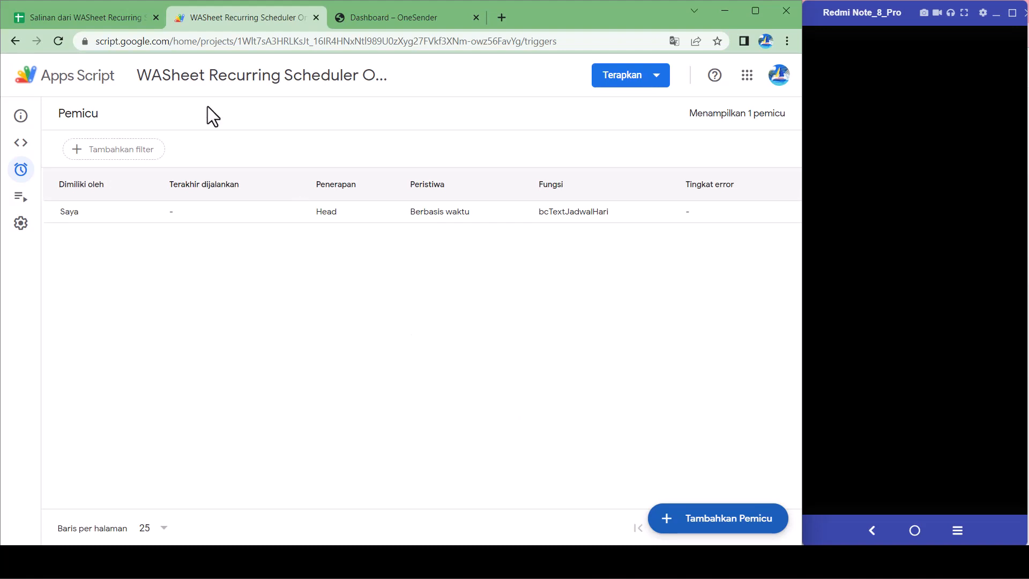
# - Look over the spreadsheet's WASheet Jadwal test-send commands, and return to the Apps Script triggers page
pyautogui.click(106, 10)
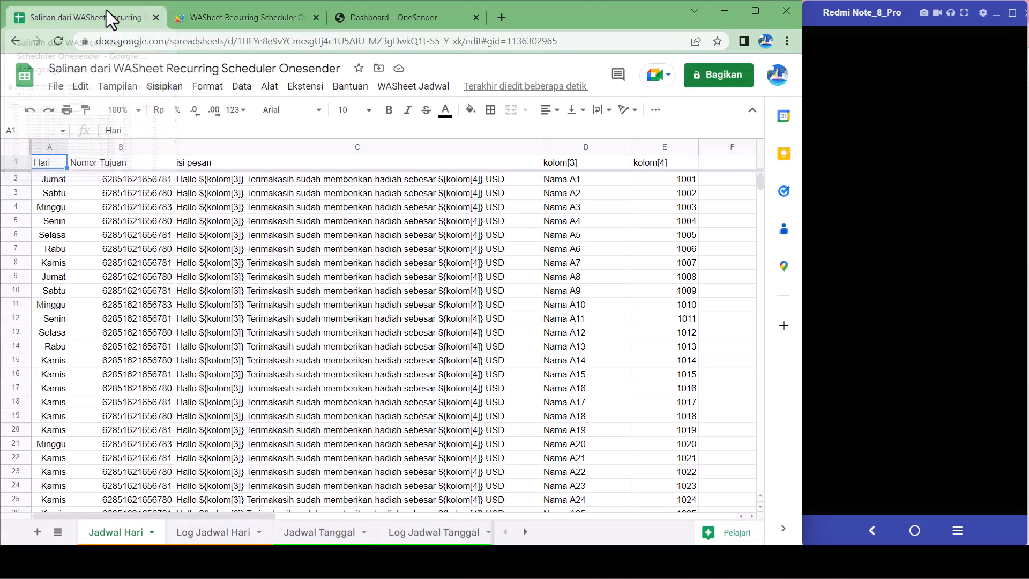
pyautogui.click(429, 86)
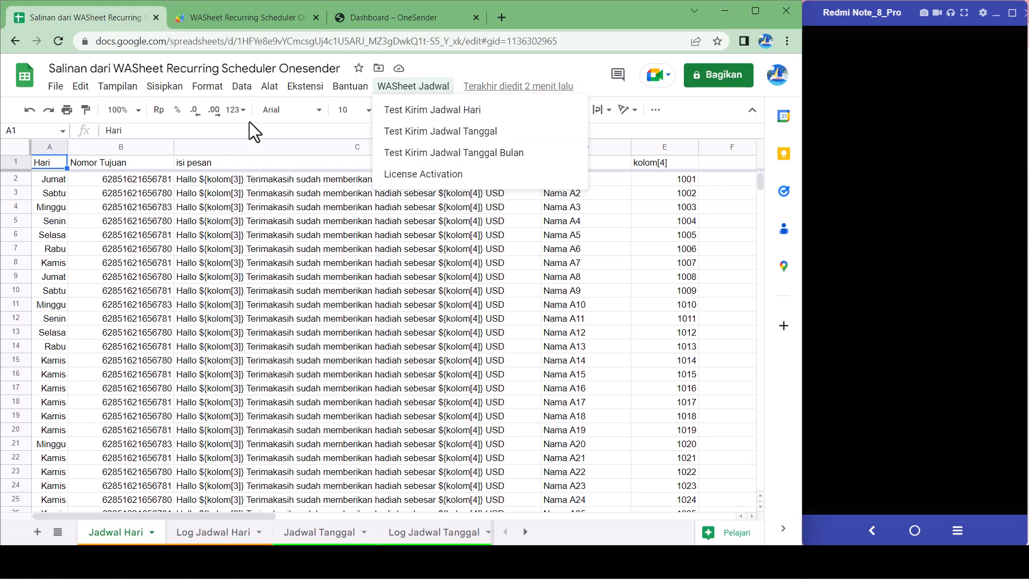
pyautogui.click(238, 19)
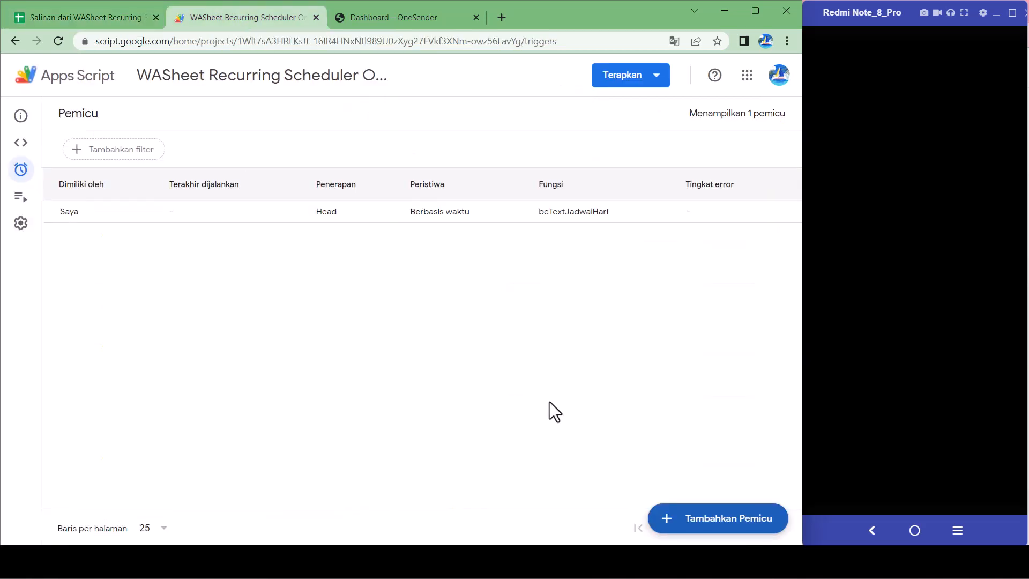
# - Add a trigger for the bcTextJadwalTanggal function with Dipicu oleh waktu as its event source
pyautogui.click(689, 523)
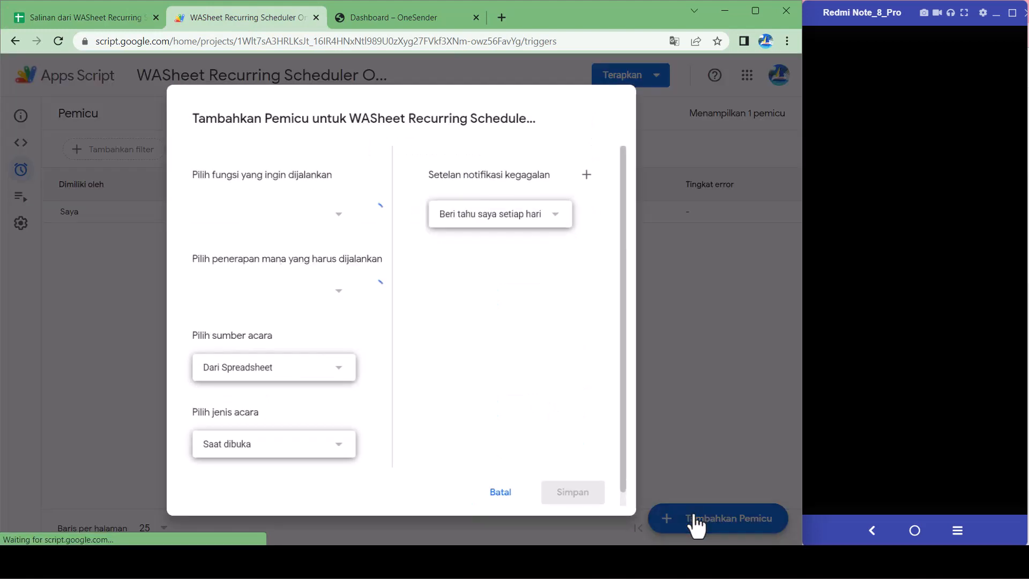
pyautogui.click(330, 220)
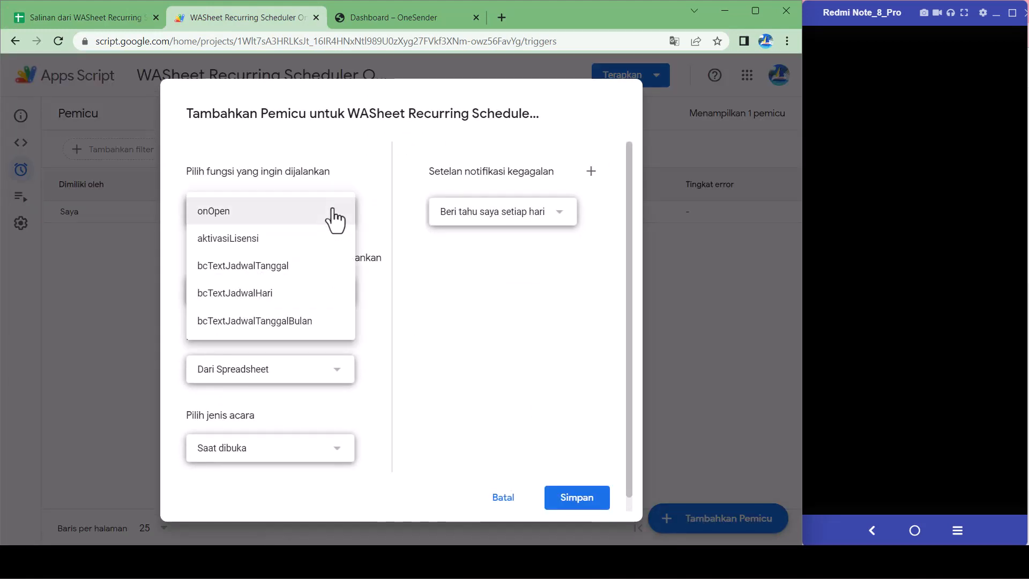
pyautogui.click(317, 270)
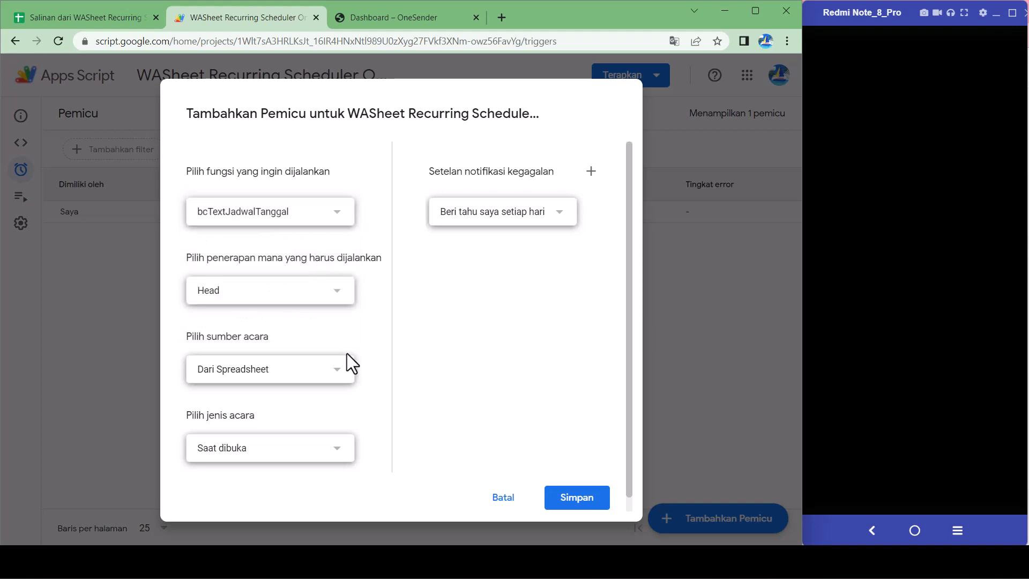
pyautogui.scroll(-1, 384, 346)
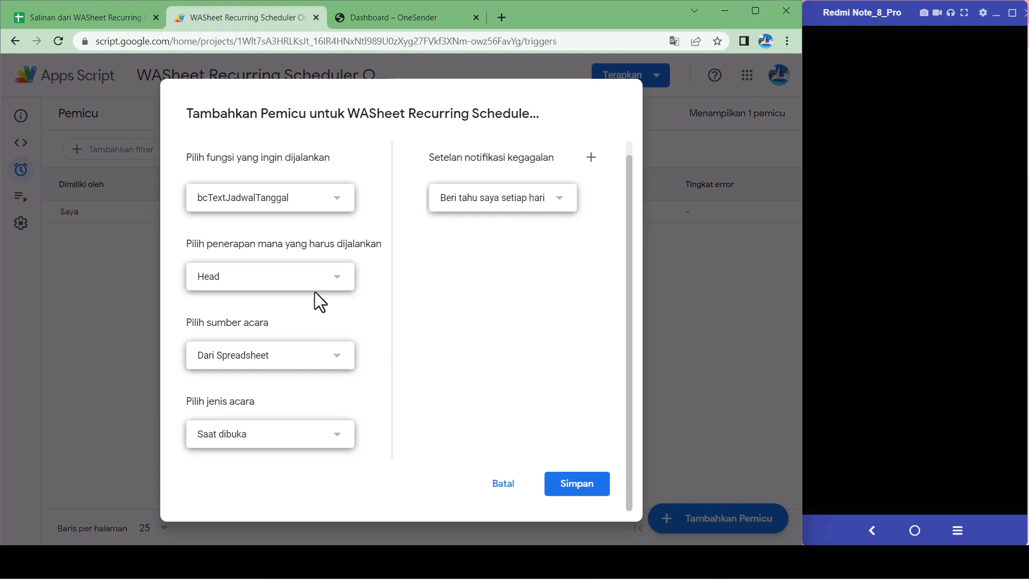
pyautogui.click(329, 357)
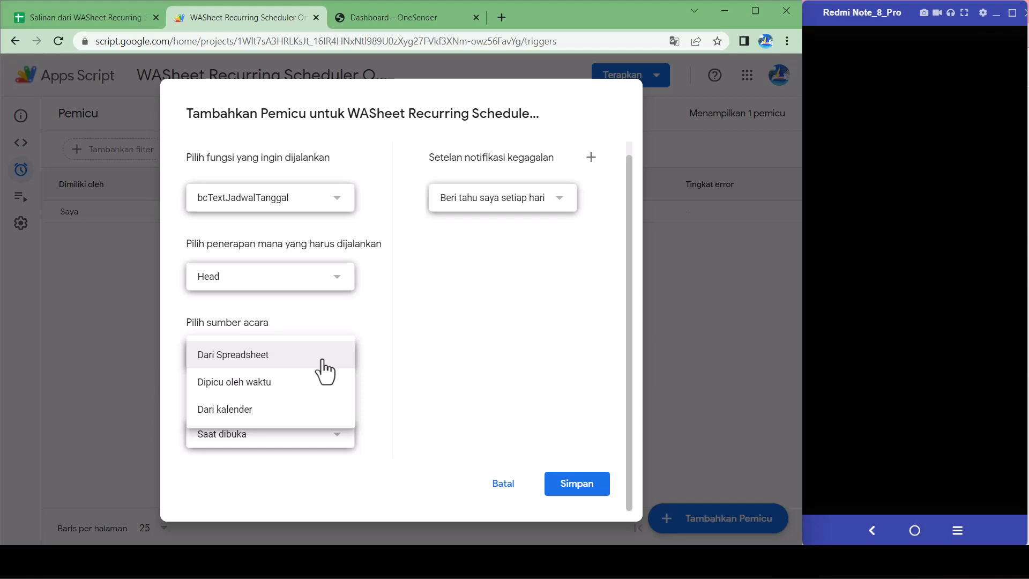
pyautogui.click(267, 384)
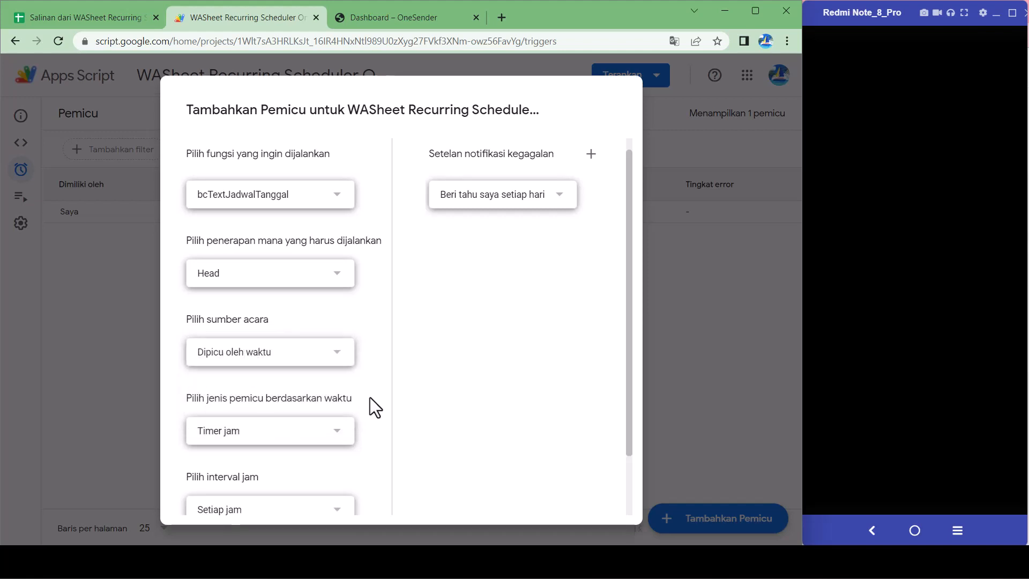
# - Set the bcTextJadwalTanggal trigger to Timer hari, running at 04.00 s.d. 05.00, and save it
pyautogui.scroll(-1, 378, 404)
pyautogui.click(322, 369)
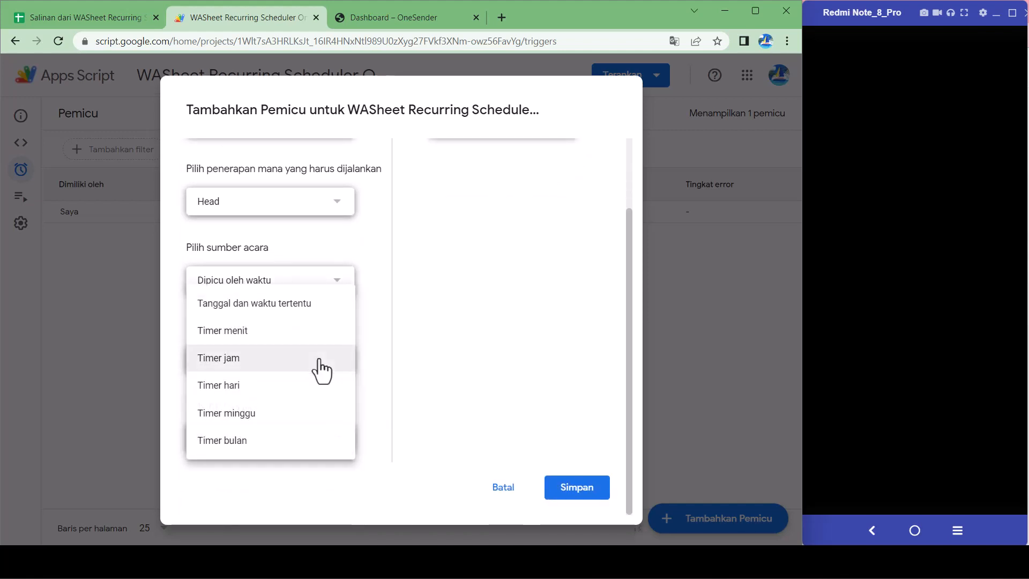
pyautogui.click(236, 387)
pyautogui.click(297, 436)
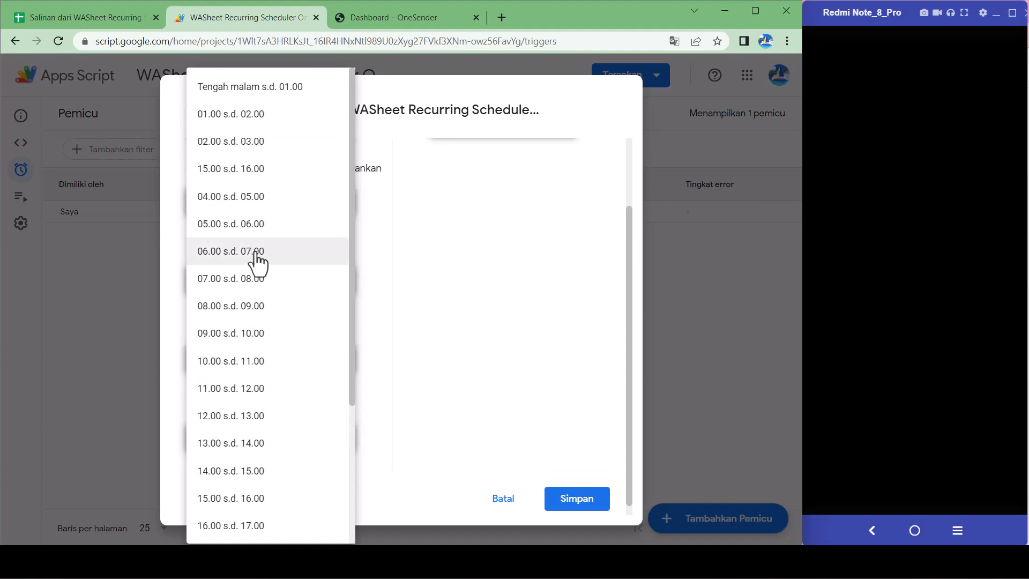
pyautogui.click(246, 196)
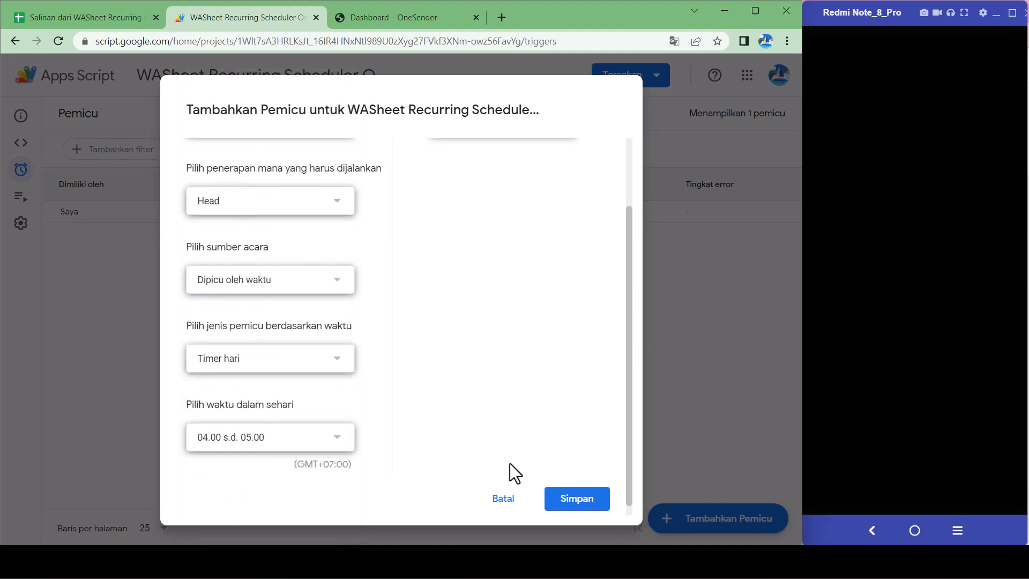
pyautogui.click(576, 499)
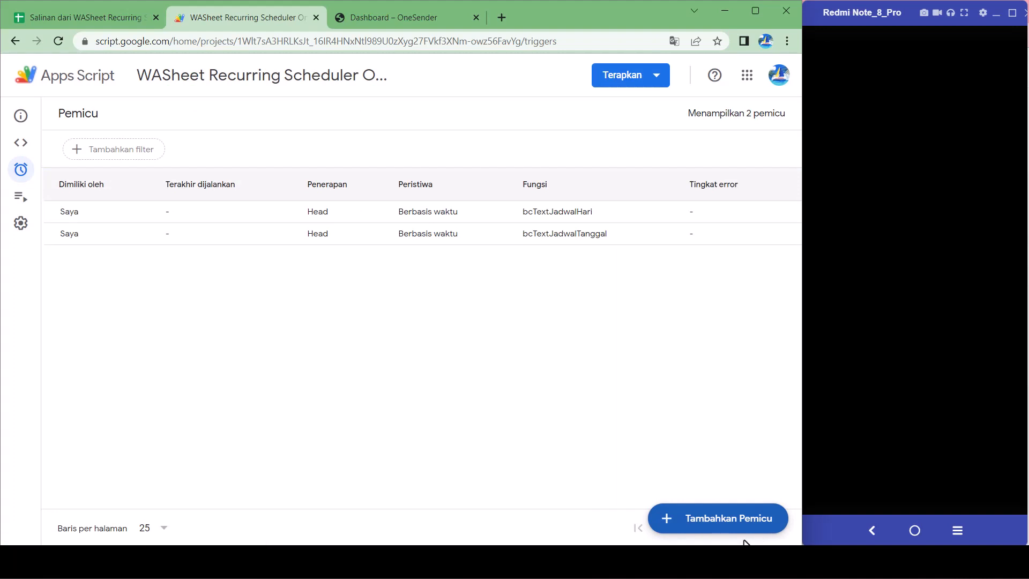
# - Add a trigger for the bcTextJadwalTanggalBulan function with Dipicu oleh waktu as its event source
pyautogui.click(721, 526)
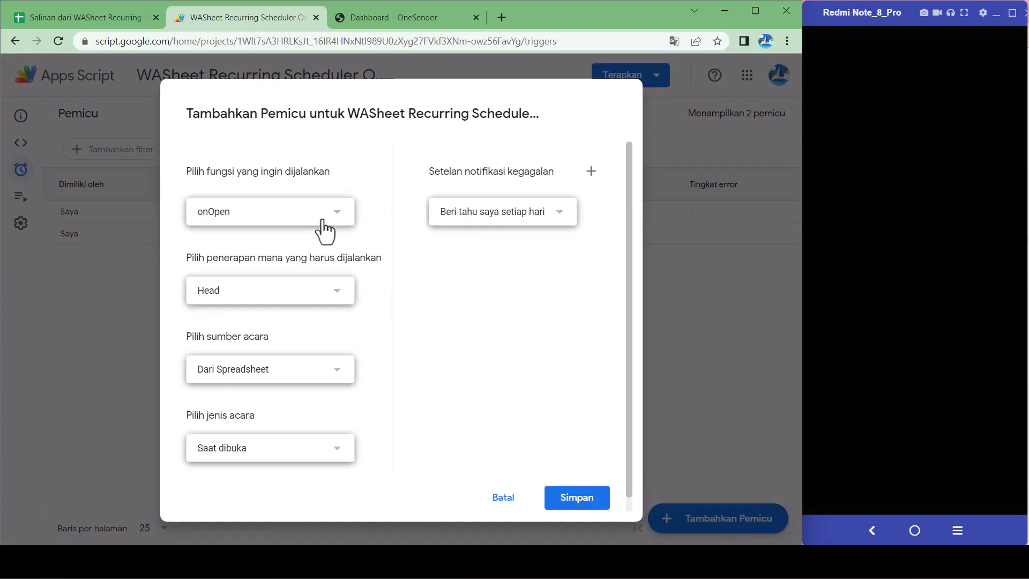
pyautogui.click(322, 218)
pyautogui.click(332, 318)
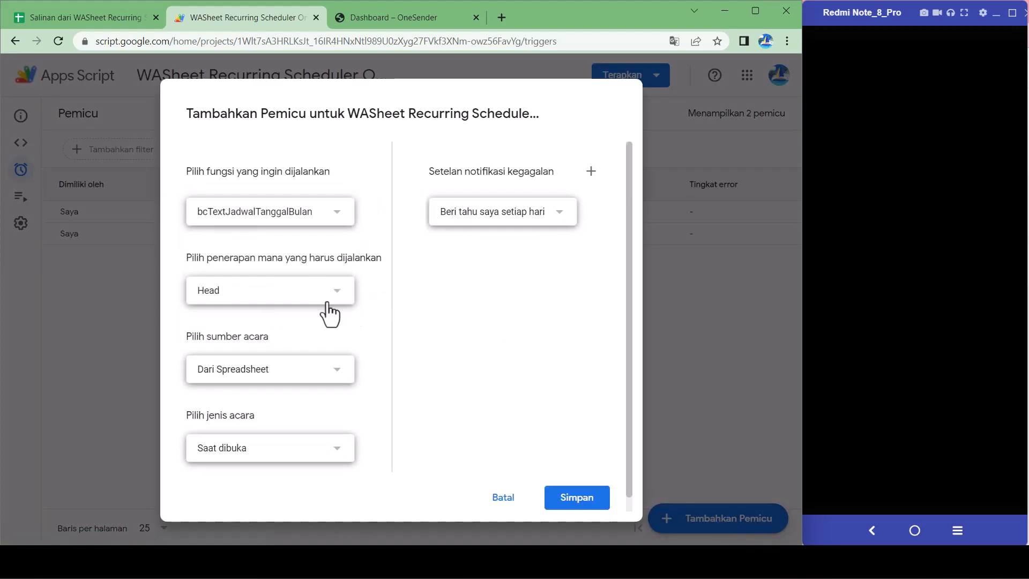
pyautogui.scroll(-1, 276, 387)
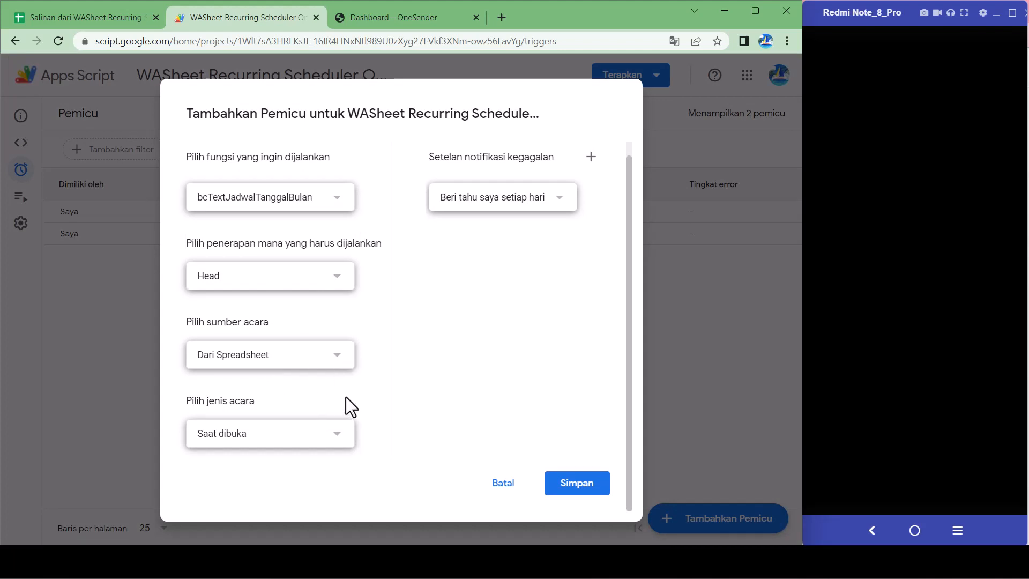
pyautogui.click(305, 365)
pyautogui.click(288, 390)
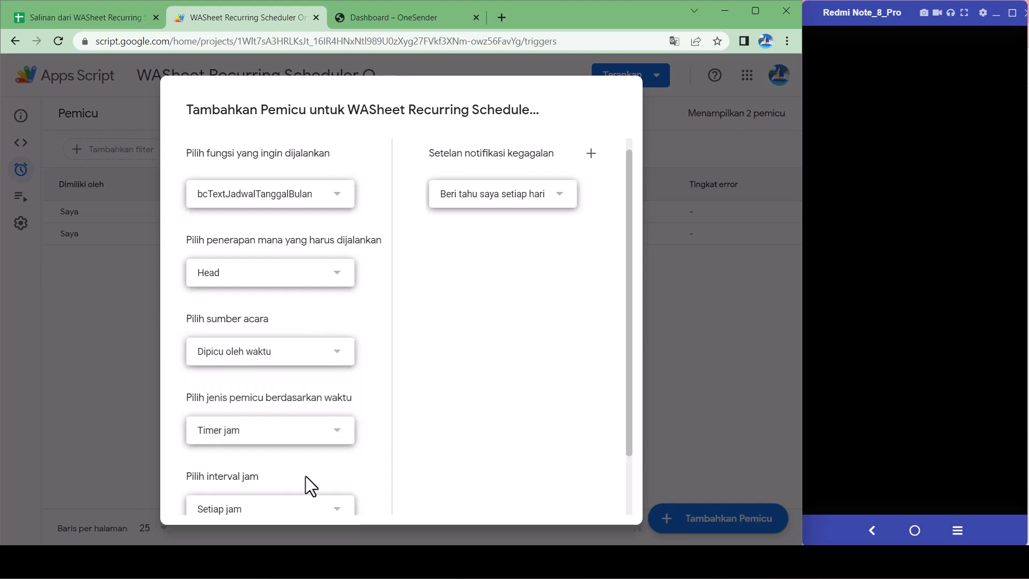
# - Try Timer bulan as the time-based type of the bcTextJadwalTanggalBulan trigger
pyautogui.scroll(-2, 306, 483)
pyautogui.click(306, 449)
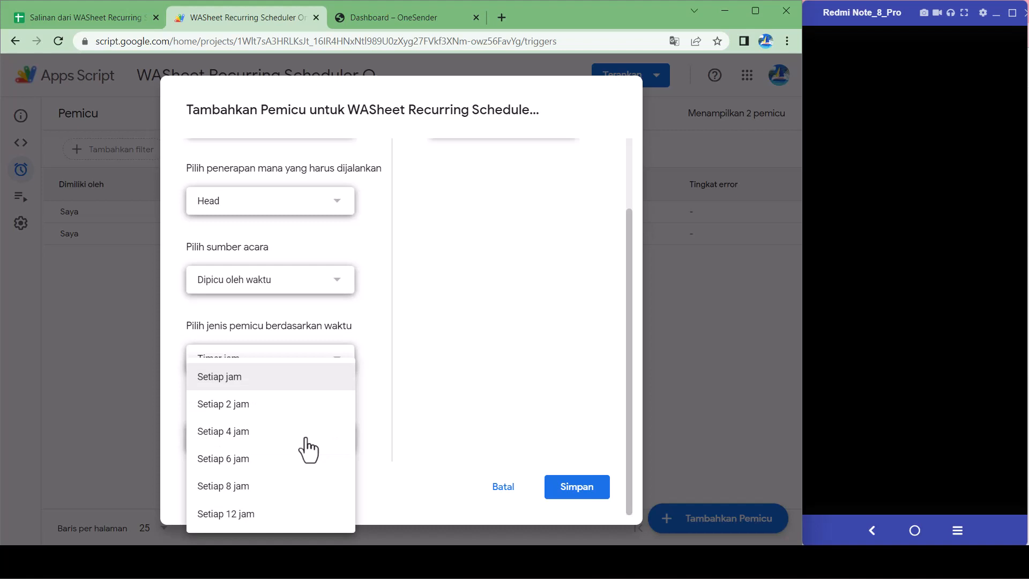
pyautogui.click(375, 403)
pyautogui.click(317, 359)
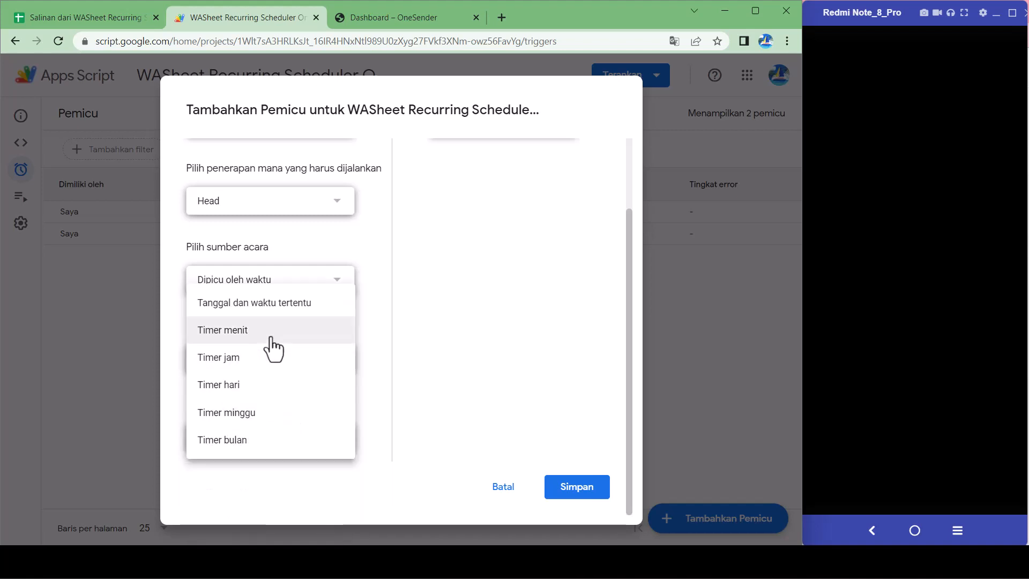
pyautogui.click(251, 438)
pyautogui.scroll(-2, 286, 418)
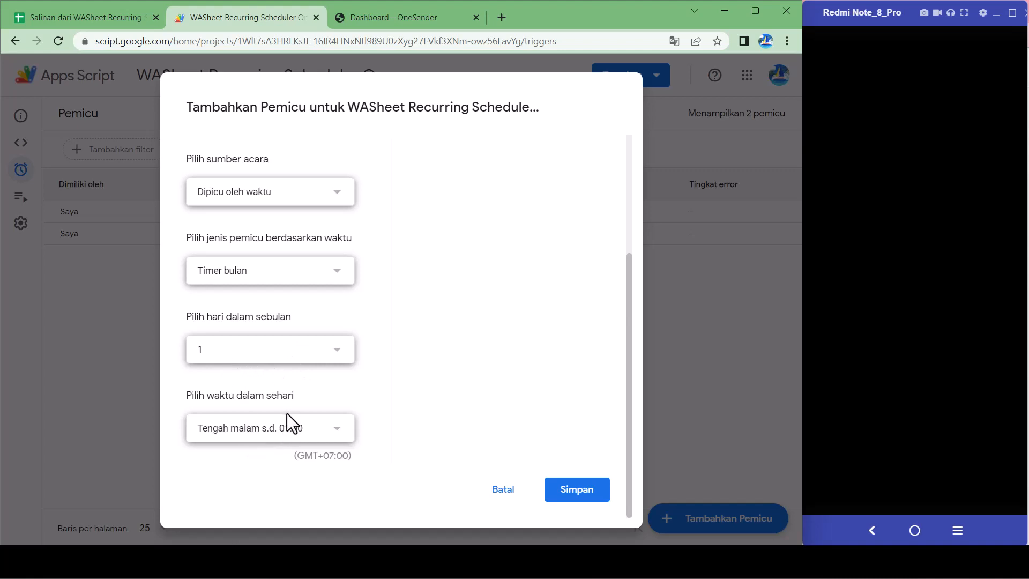
pyautogui.scroll(1, 312, 165)
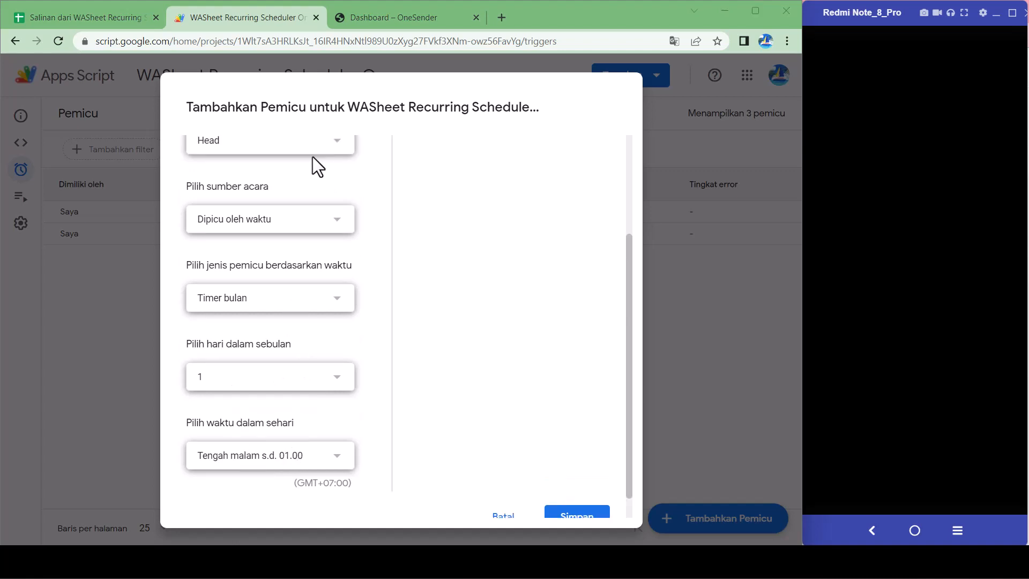
# - Set the bcTextJadwalTanggalBulan trigger's time-based type to Timer hari and save the trigger
pyautogui.click(311, 310)
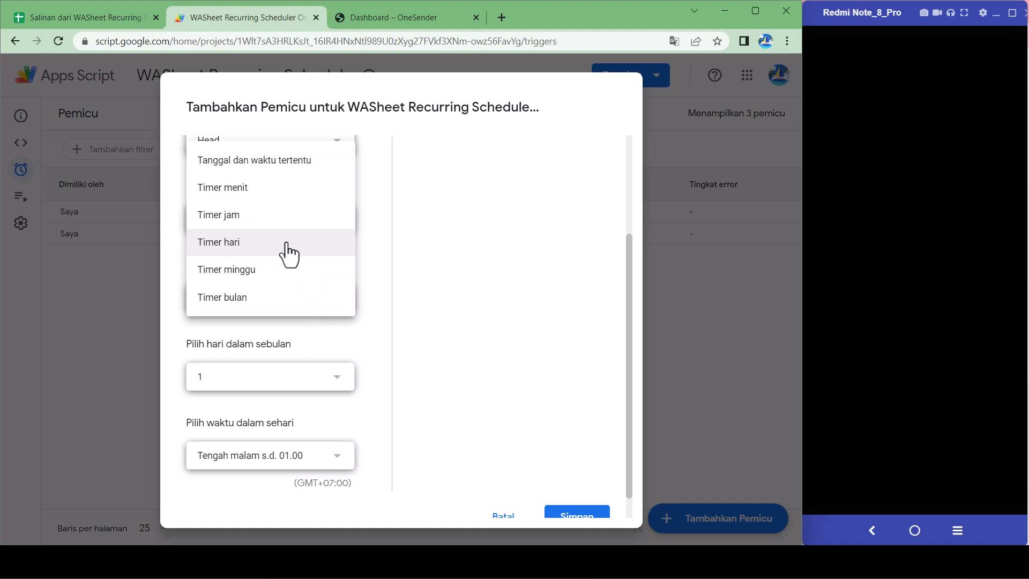
pyautogui.click(287, 246)
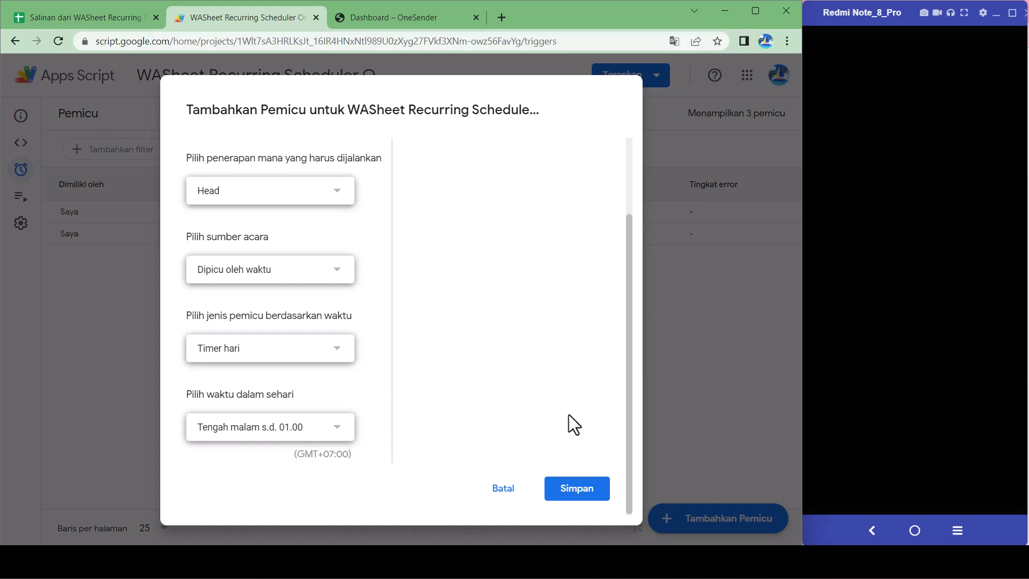
pyautogui.click(574, 495)
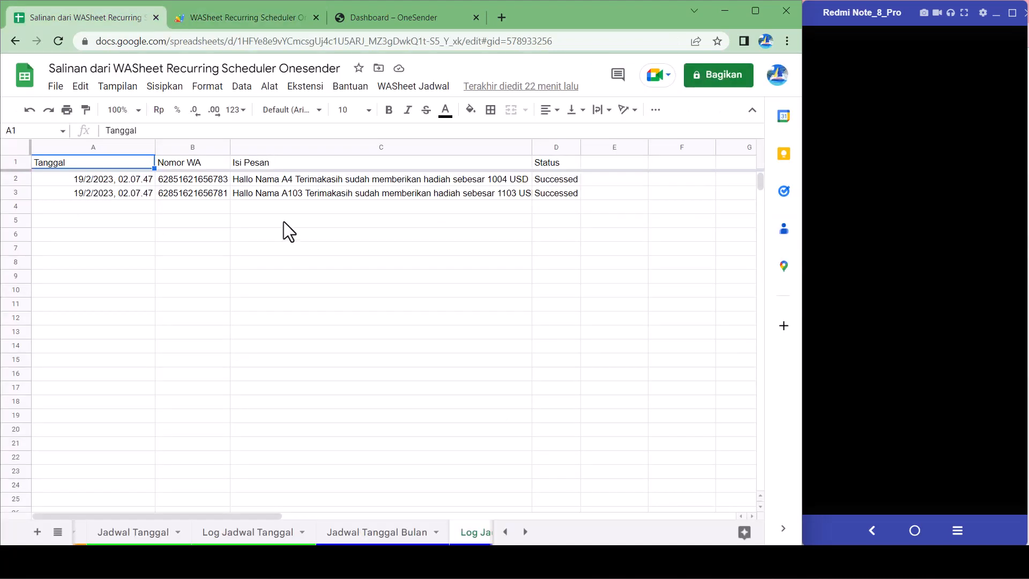
# - Look over the WASheet Jadwal commands in the Salinan dari WASheet Recurring Scheduler Onesender spreadsheet
pyautogui.click(399, 86)
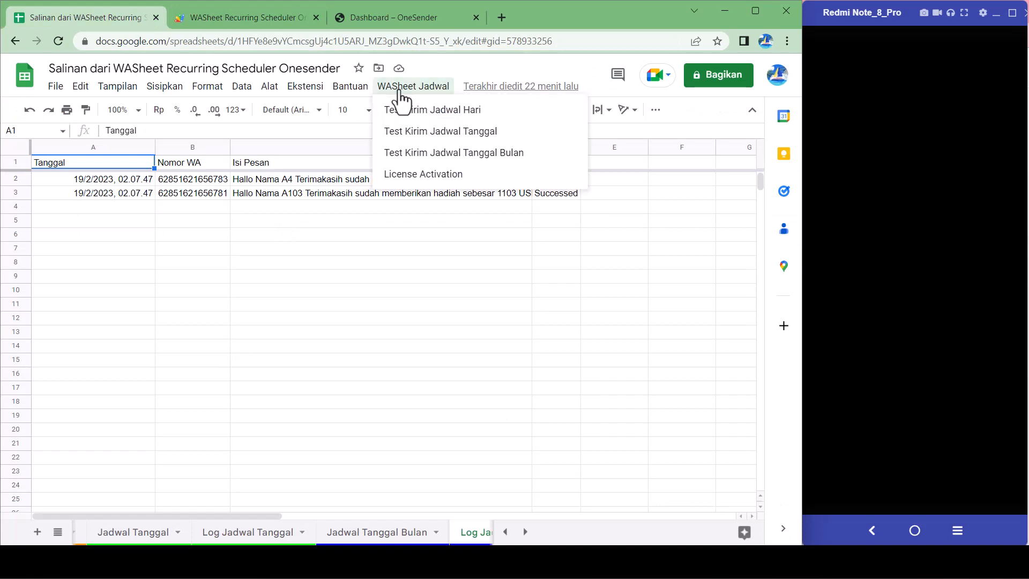